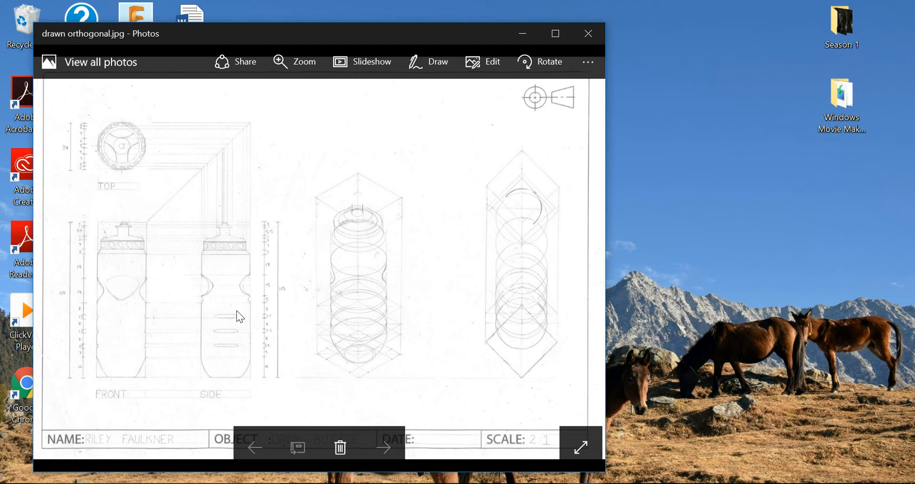
Switch from the sketch photo to the orthogonal template in Illustrator and examine its title block and drawing frame
left_click(530, 34)
left_click(549, 483)
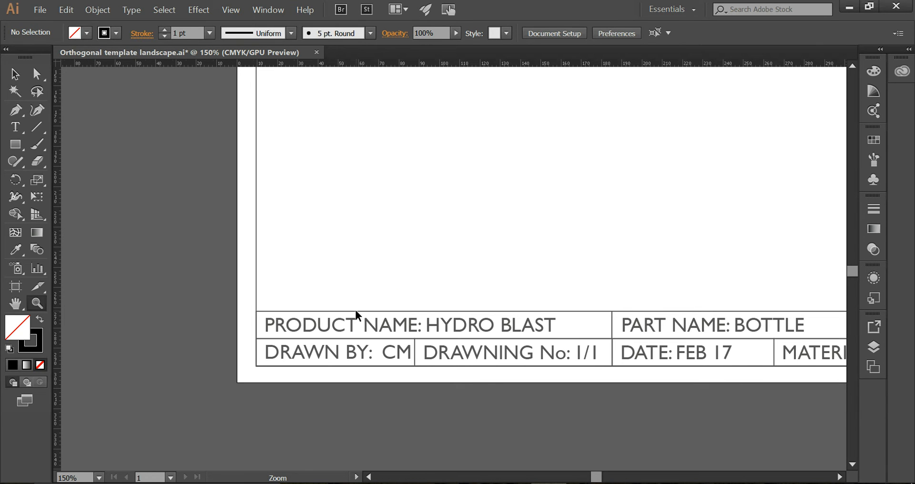
key("ctrl+minus")
key("ctrl+minus")
key("ctrl+plus")
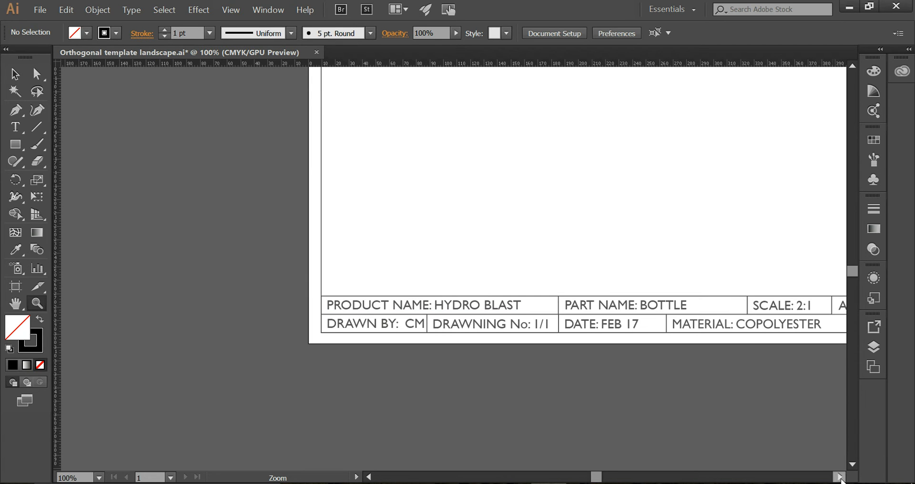
left_click(840, 477)
left_click(839, 476)
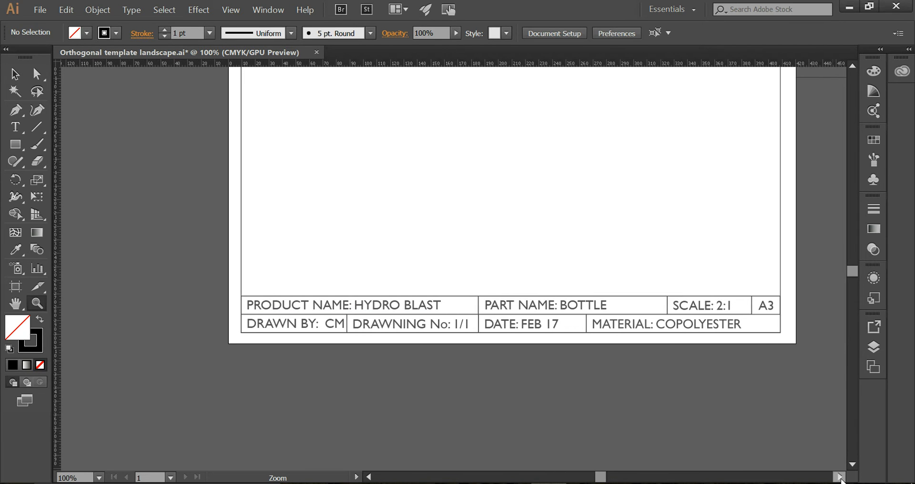
scroll(768, 390, "up", 3)
scroll(769, 391, "up", 1)
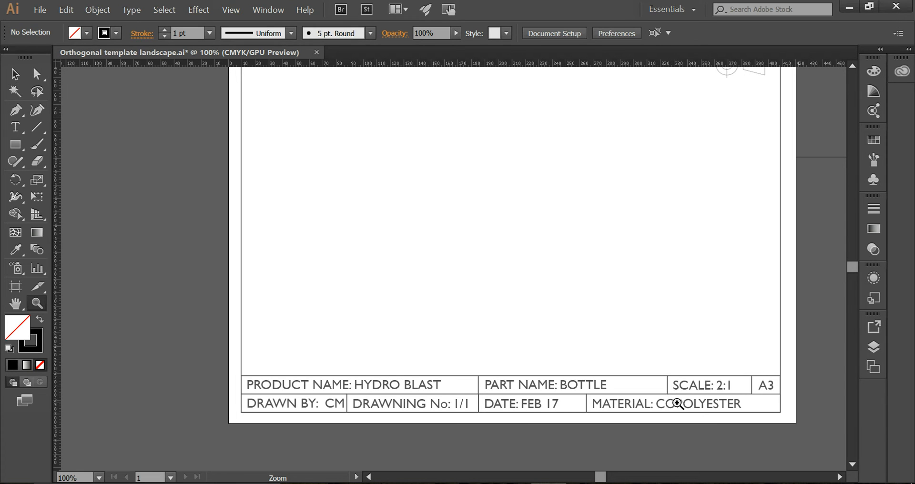
scroll(677, 403, "up", 2)
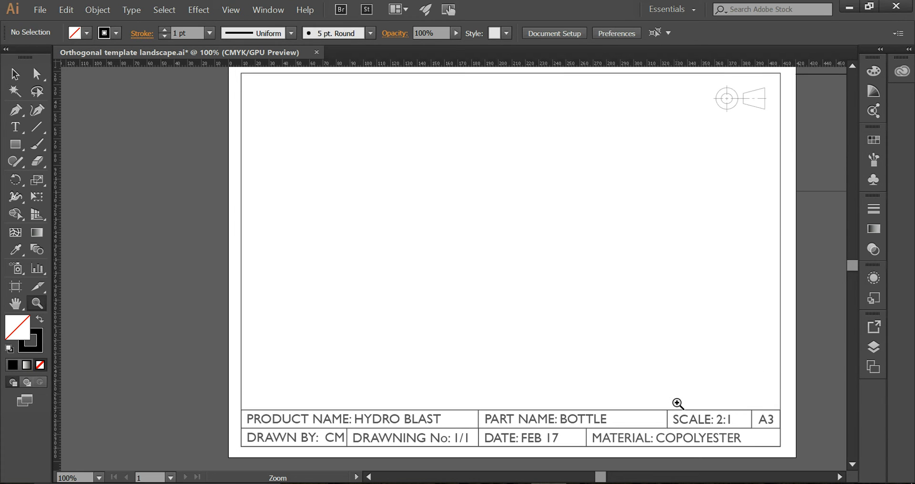
Examine the line weight, arrowhead and hidden line notes beside the artboard
scroll(677, 403, "down", 1)
scroll(677, 403, "up", 3)
scroll(678, 404, "down", 2)
scroll(677, 407, "left", 3)
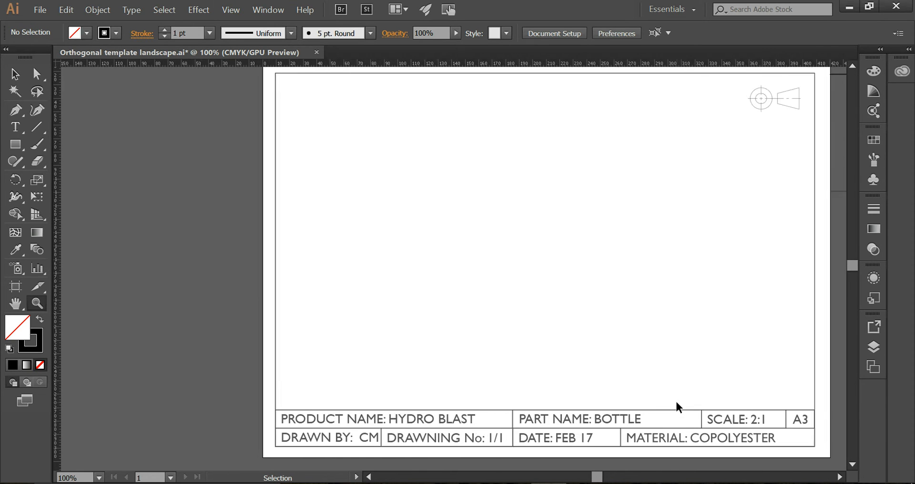
scroll(677, 407, "right", 10)
scroll(678, 407, "right", 2)
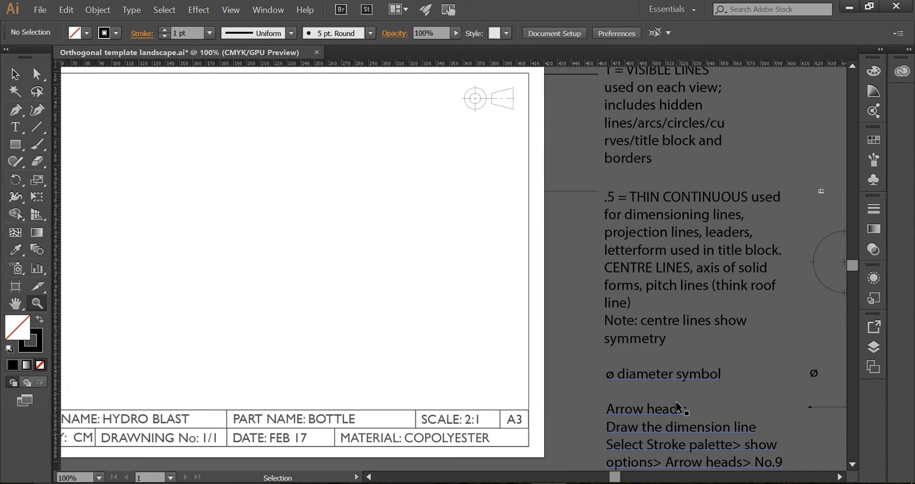
key("ctrl+minus")
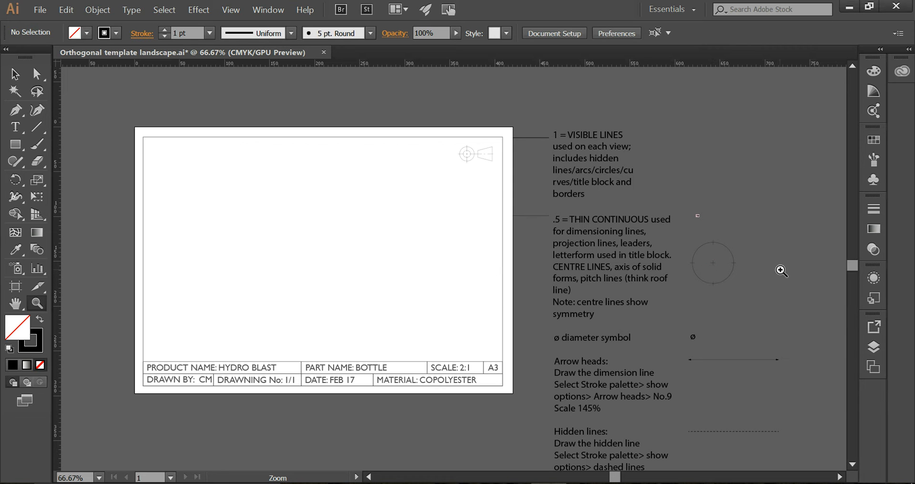
Place the "drawn orthogonal" image from the Desktop as a linked file and move it over the artboard
left_click(40, 10)
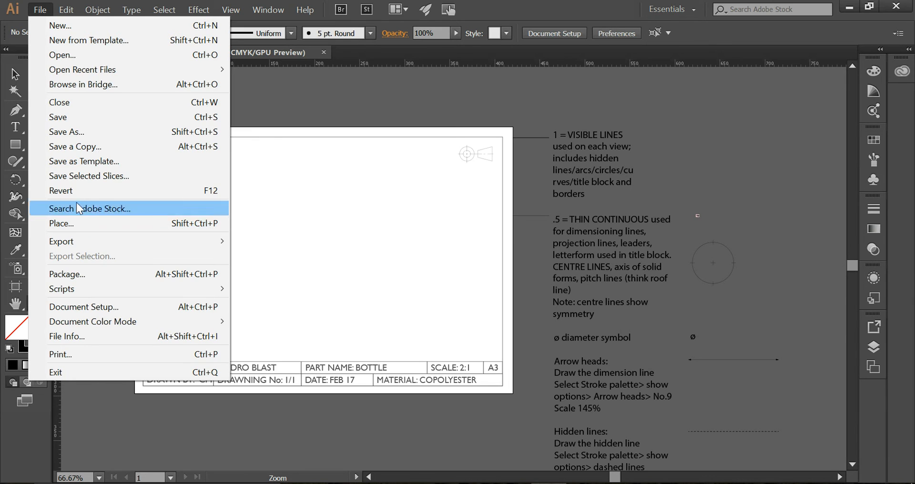
left_click(88, 225)
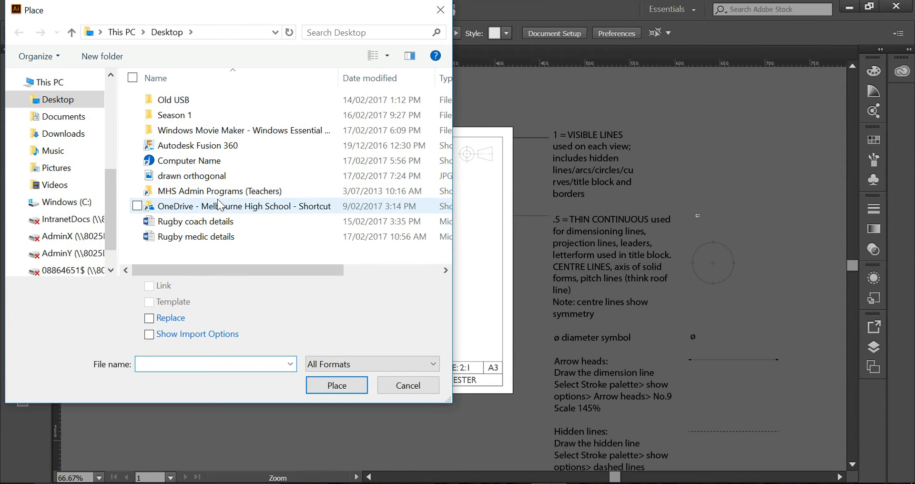
left_click(205, 177)
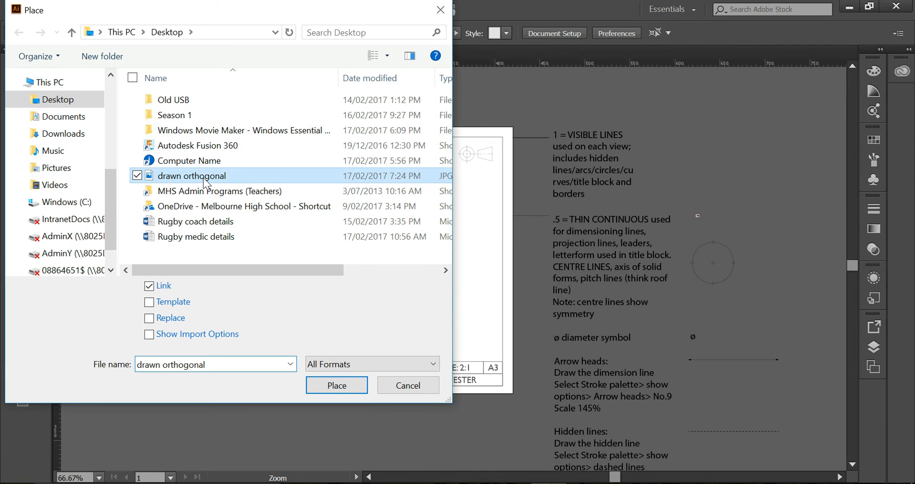
left_click(356, 381)
left_click(203, 217)
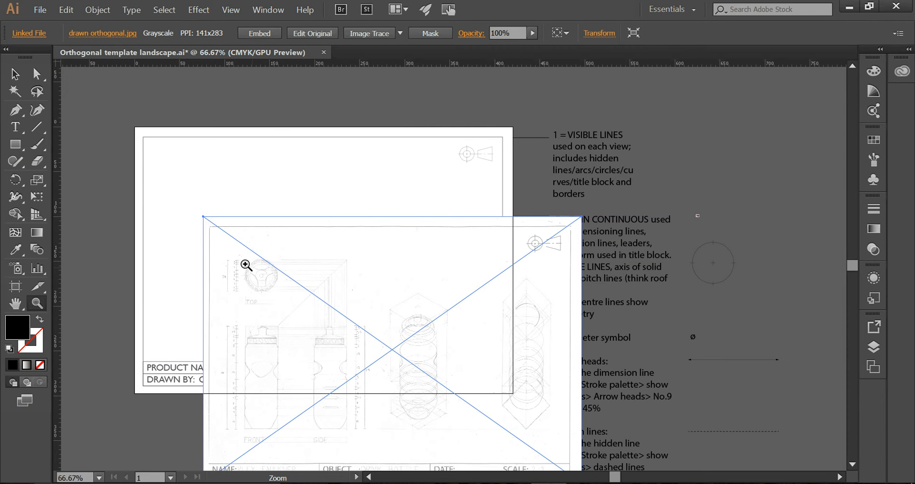
key("v")
left_click_drag(265, 260, 196, 169)
Send the placed sketch image to the back, behind the template's frame and title block
key("ctrl+equal")
key("ctrl+equal")
key("ctrl+equal")
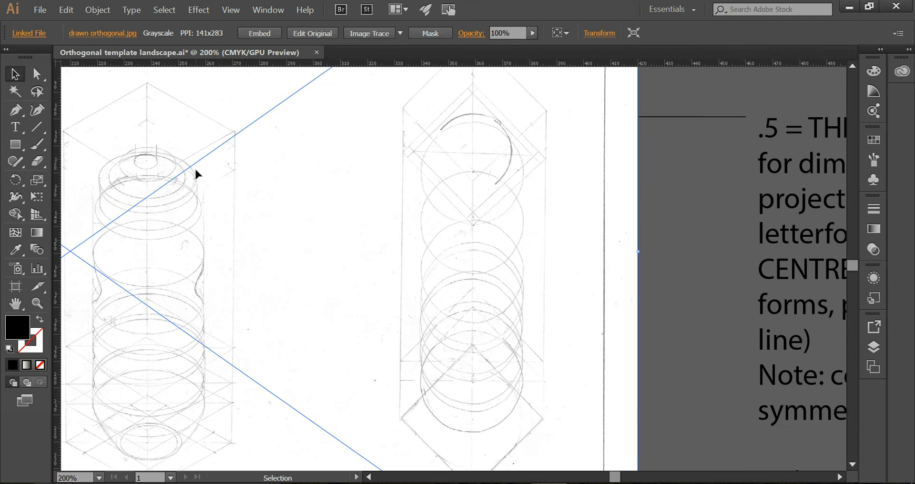
scroll(195, 174, "left", 15)
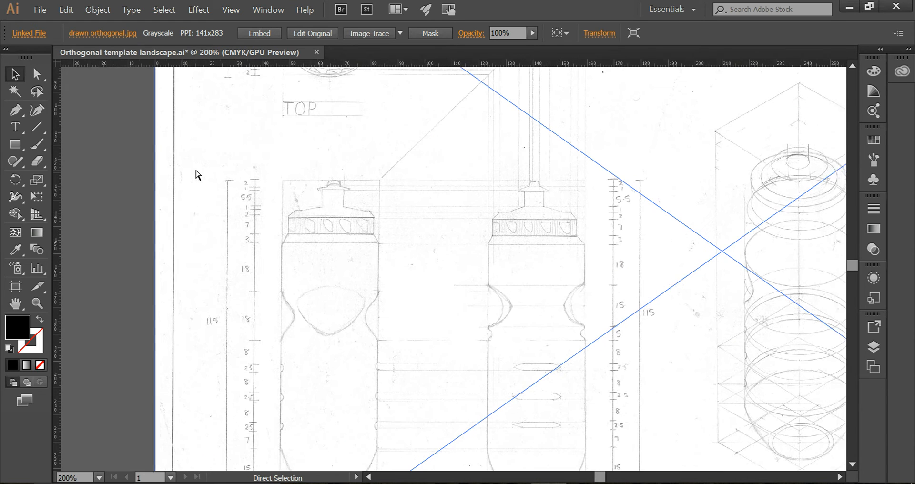
left_click(98, 10)
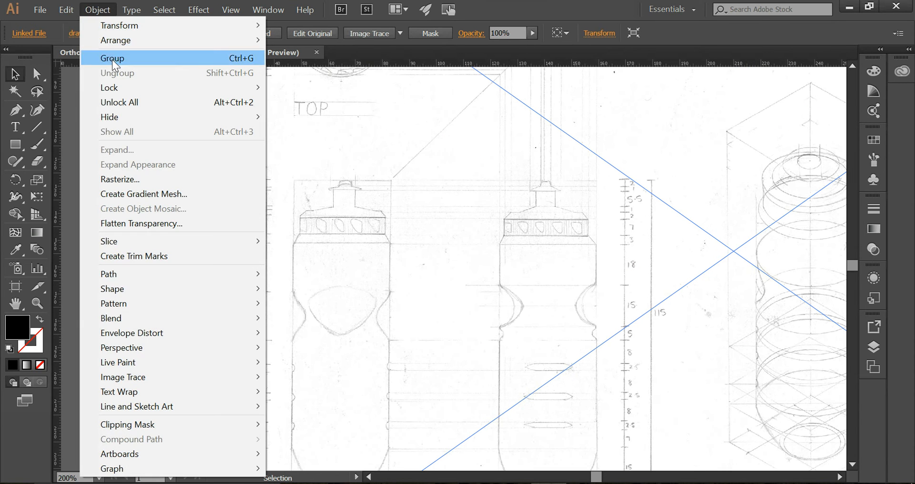
mouse_move(113, 43)
left_click(317, 83)
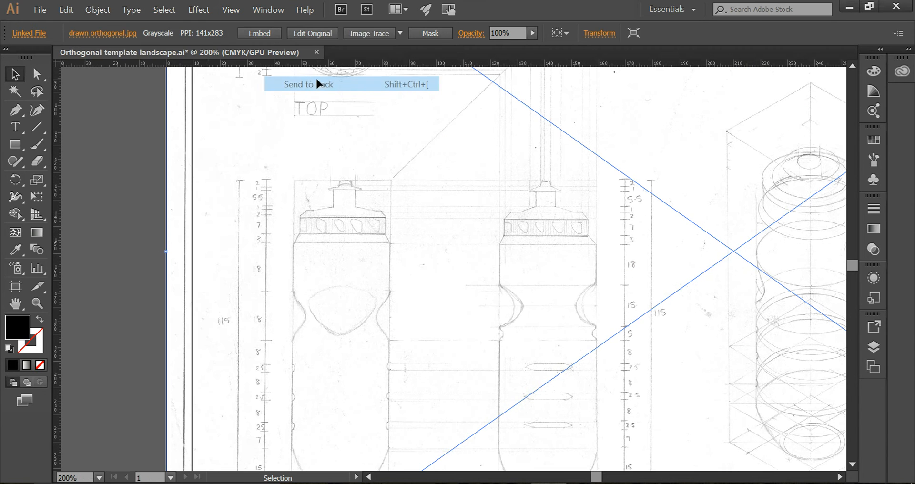
Nudge the sketch image right and slightly up until its hand-drawn border lines up with the template frame
key("Right")
key("Right")
key("Right")
key("Right")
key("Right")
key("Right")
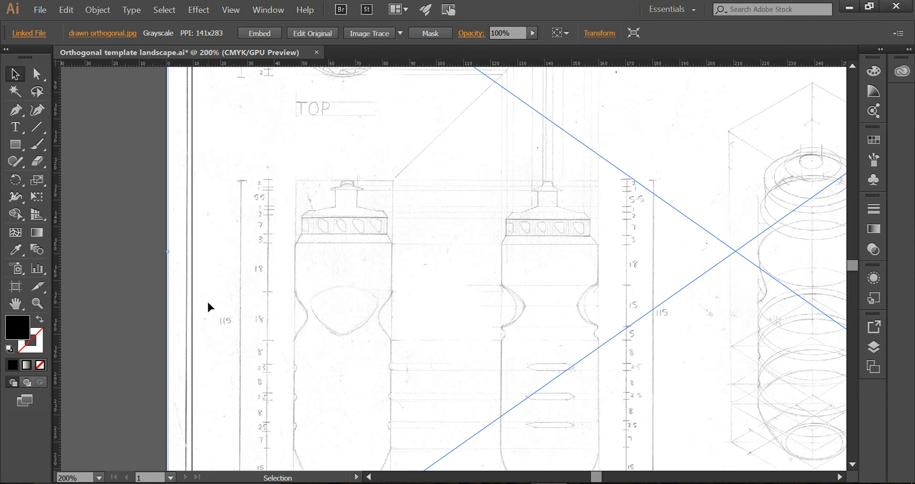
key("Right")
key("Right")
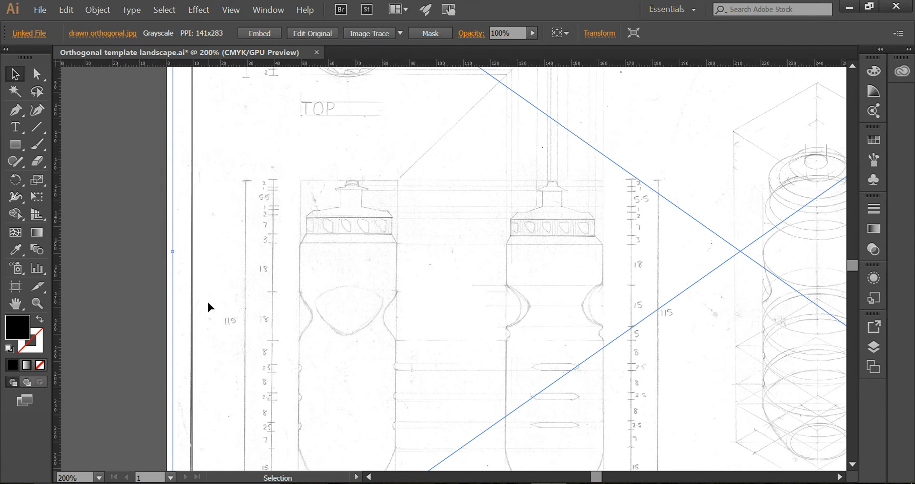
scroll(224, 294, "down", 5)
scroll(229, 292, "down", 5)
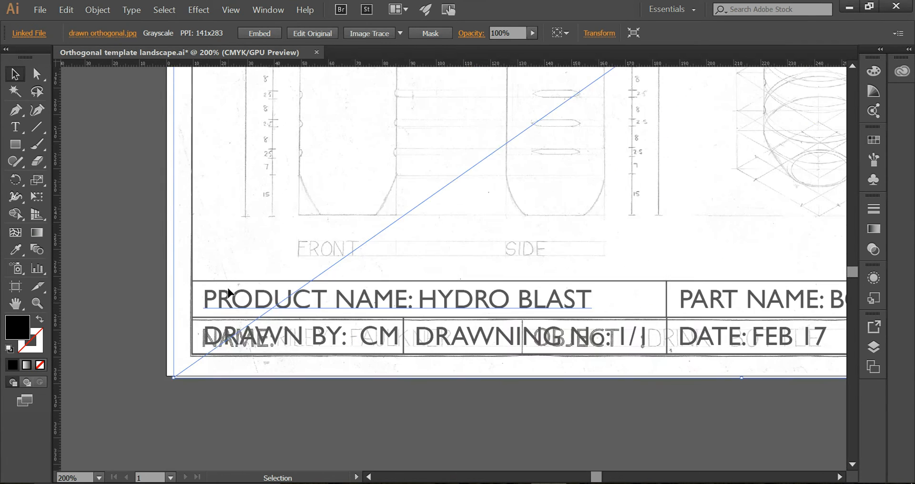
key("Up")
key("Up")
key("Right")
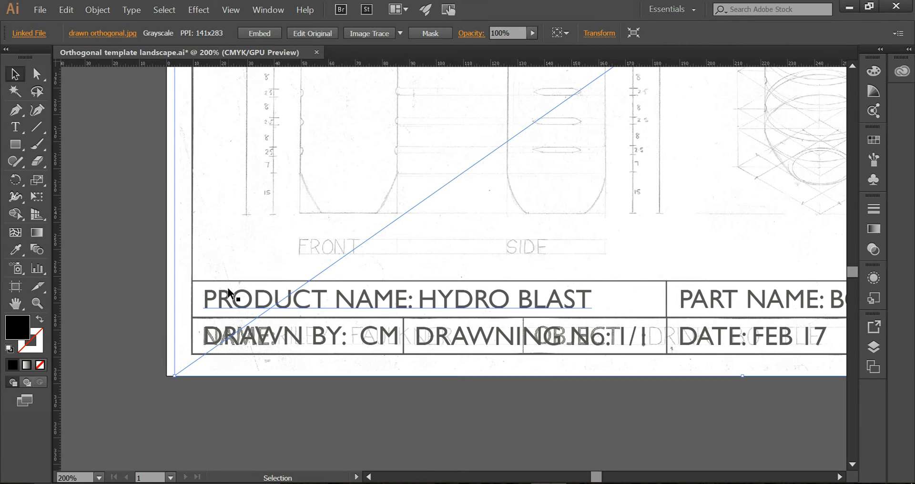
Rotate the sketch image slightly counter-clockwise from its upper left corner to straighten it against the frame
scroll(228, 289, "up", 18)
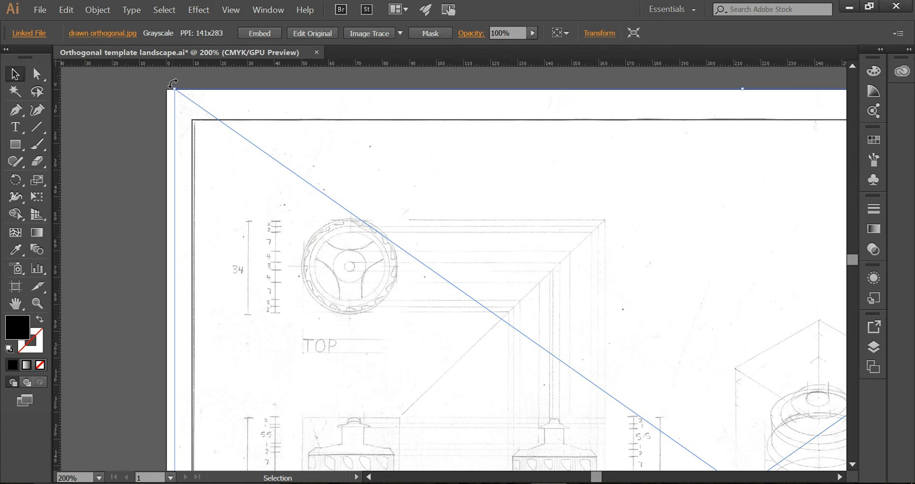
left_click_drag(173, 84, 170, 90)
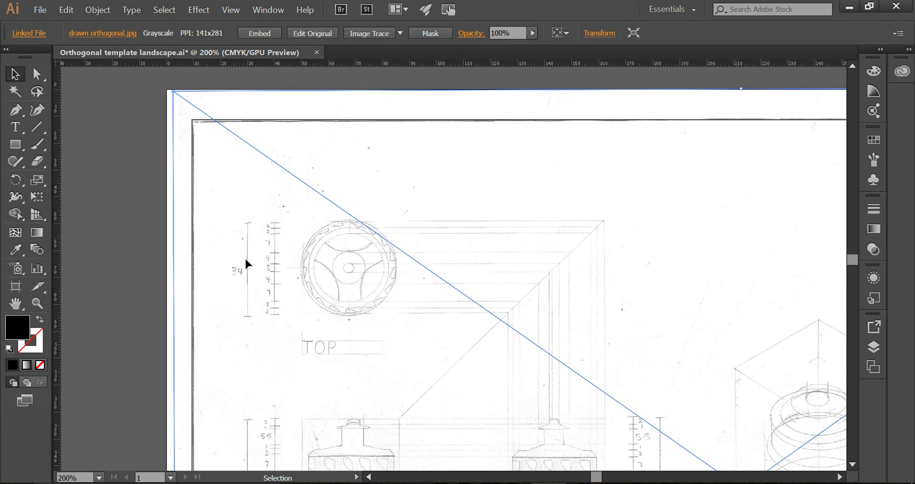
key("Return")
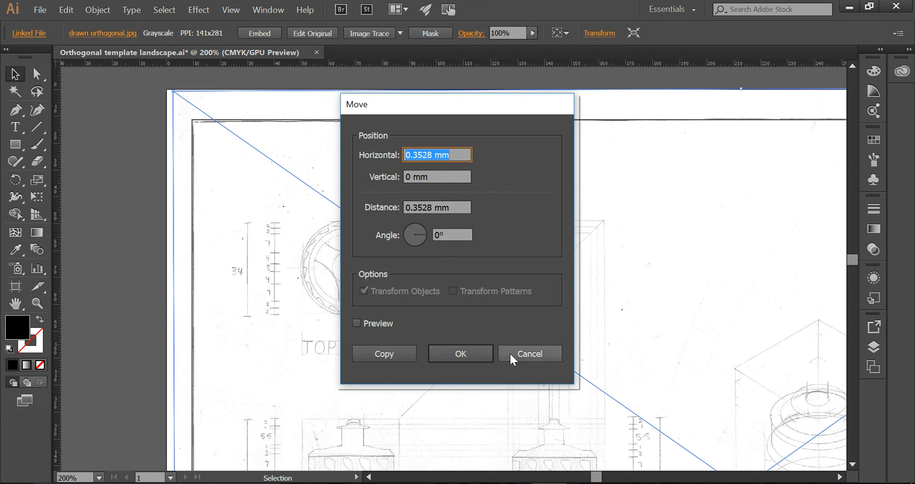
left_click(522, 353)
Lock the sketch image in place on the artboard
left_click(163, 170)
left_click(281, 199)
left_click(97, 10)
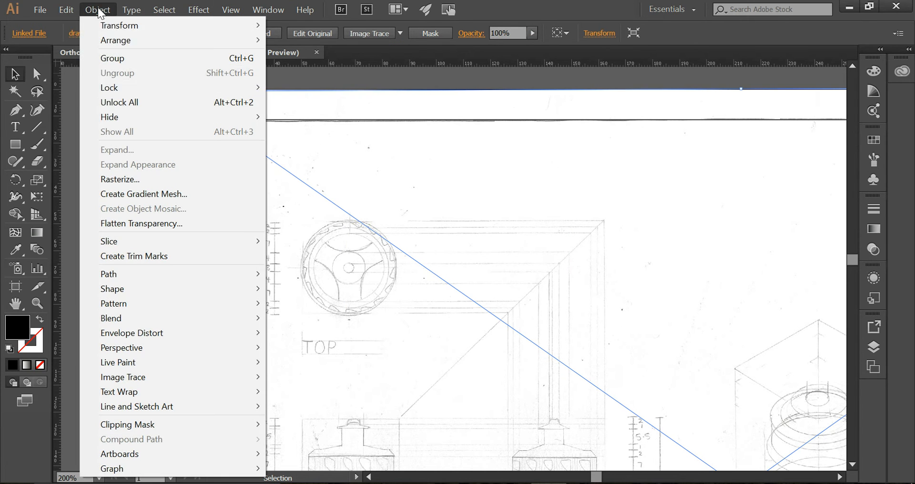
mouse_move(117, 89)
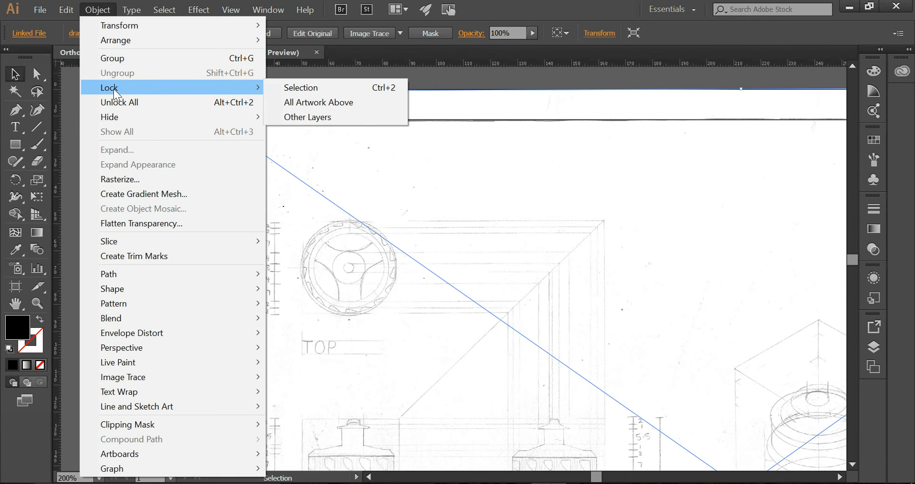
left_click(303, 88)
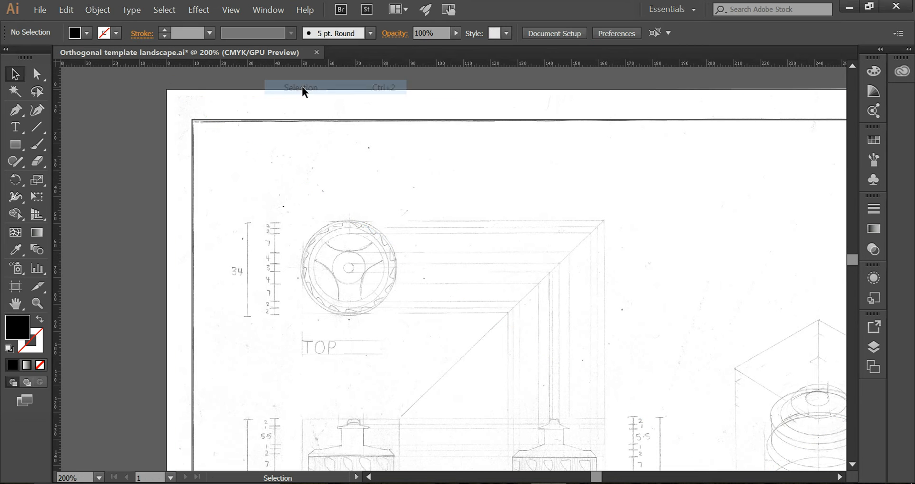
Trace the front view bottle's right shoulder with the Pen tool, from below the lid band into the side, as a black stroke without fill
scroll(180, 246, "down", 3)
scroll(181, 250, "down", 3)
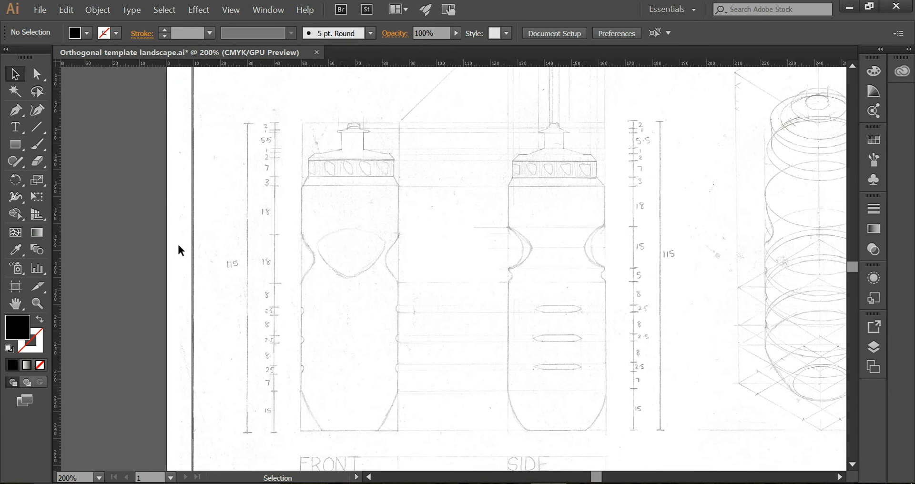
key("ctrl+plus")
key("ctrl+plus")
key("ctrl+plus")
key("ctrl+plus")
scroll(180, 250, "up", 5)
scroll(180, 250, "left", 6)
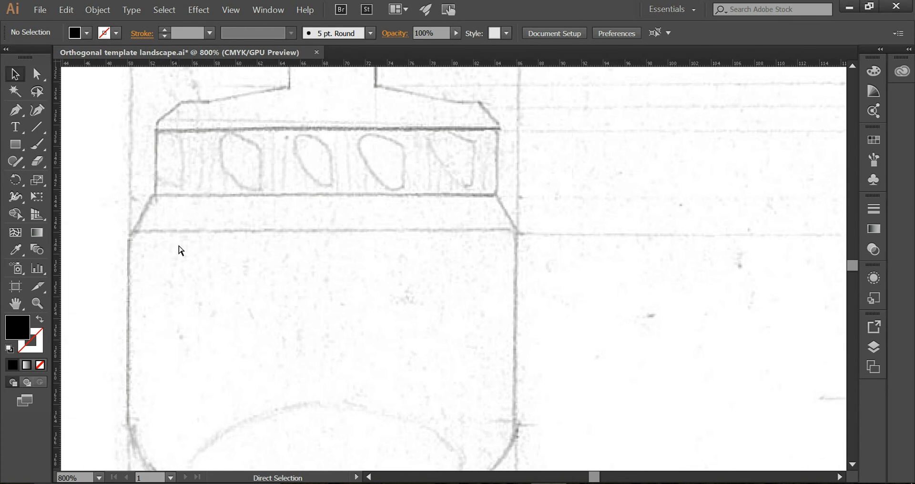
left_click(15, 116)
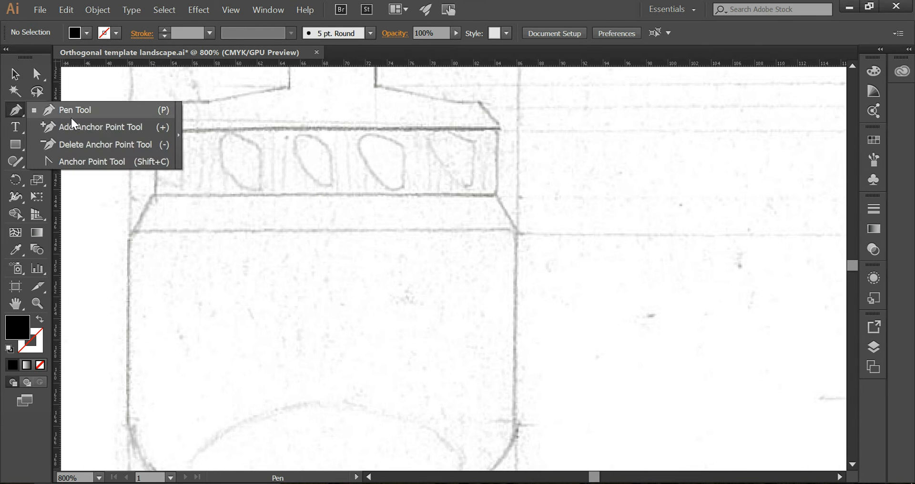
left_click(85, 112)
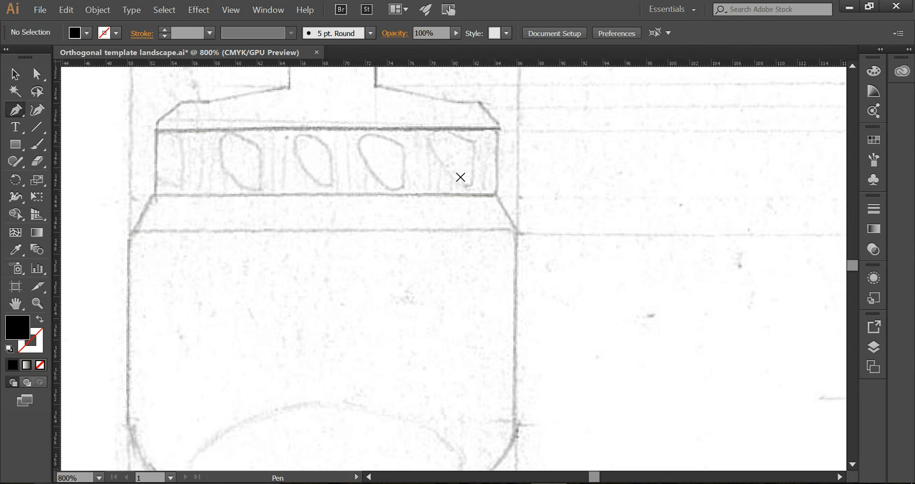
left_click(494, 196)
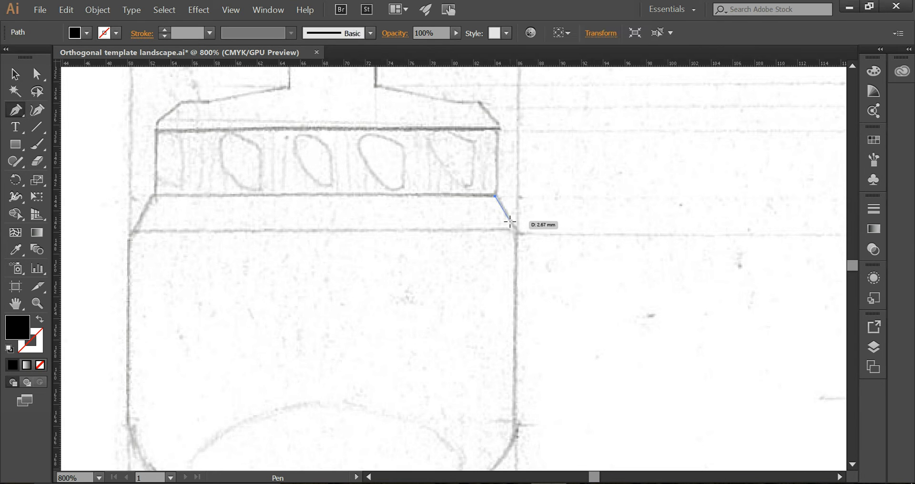
left_click(513, 222)
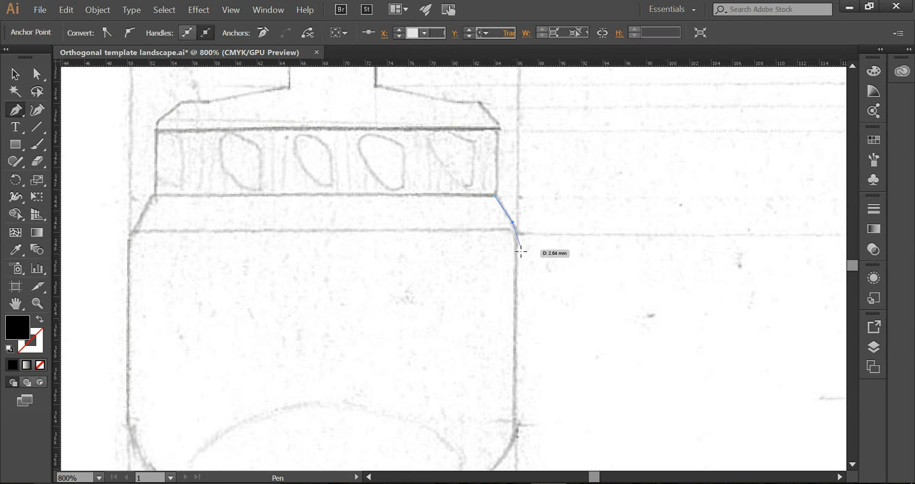
left_click_drag(516, 253, 514, 274)
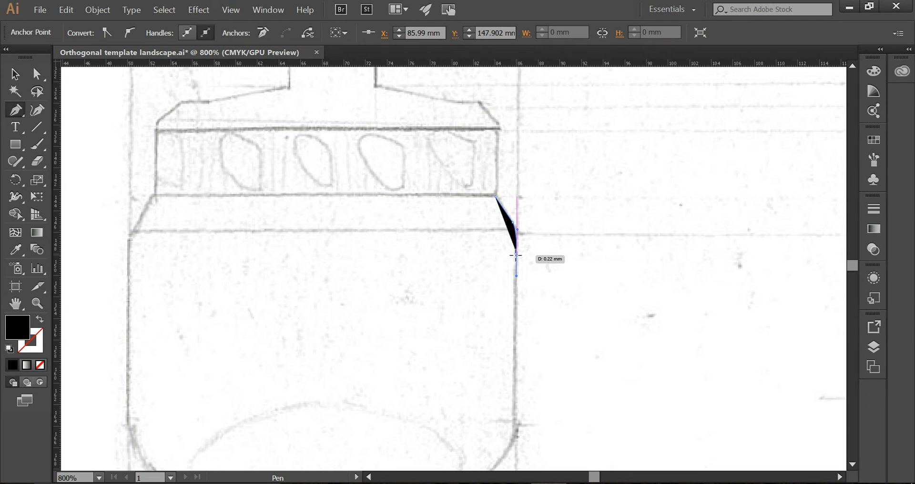
left_click(516, 254)
left_click(40, 320)
Continue the front view bottle's right outline straight down the upper side and around the bend into the waist's inward slope
scroll(512, 347, "down", 5)
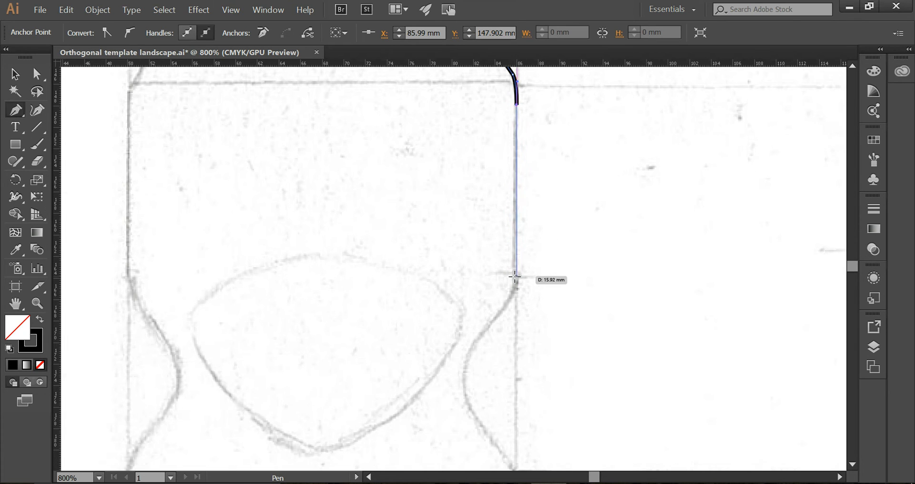
left_click(516, 276)
left_click_drag(505, 306, 495, 316)
left_click(506, 308)
scroll(483, 333, "down", 2)
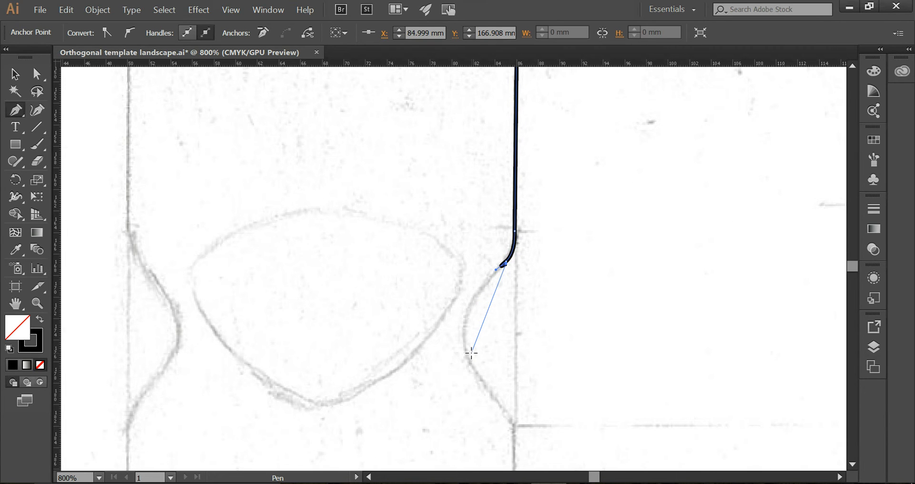
key("ctrl+z")
left_click(478, 294)
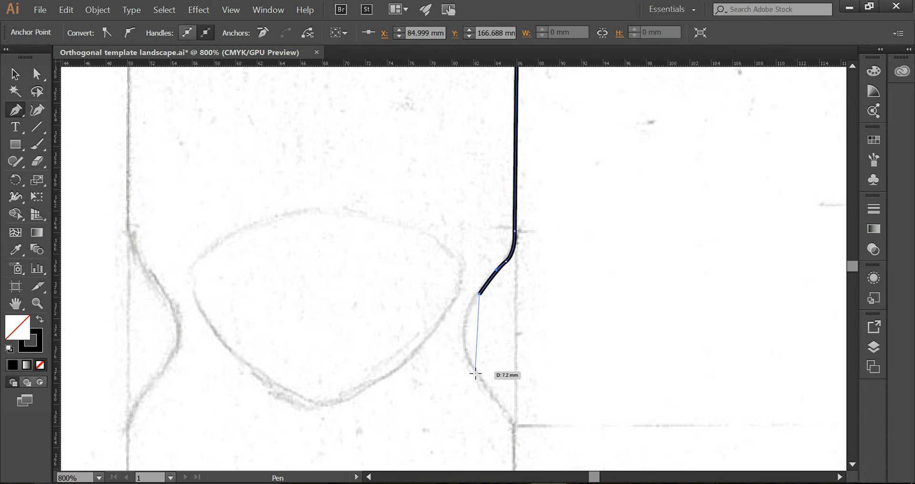
Trace the right waist's concave curve and its outward slope, rounding it back into the vertical side below
left_click_drag(479, 375, 513, 420)
scroll(490, 343, "down", 4)
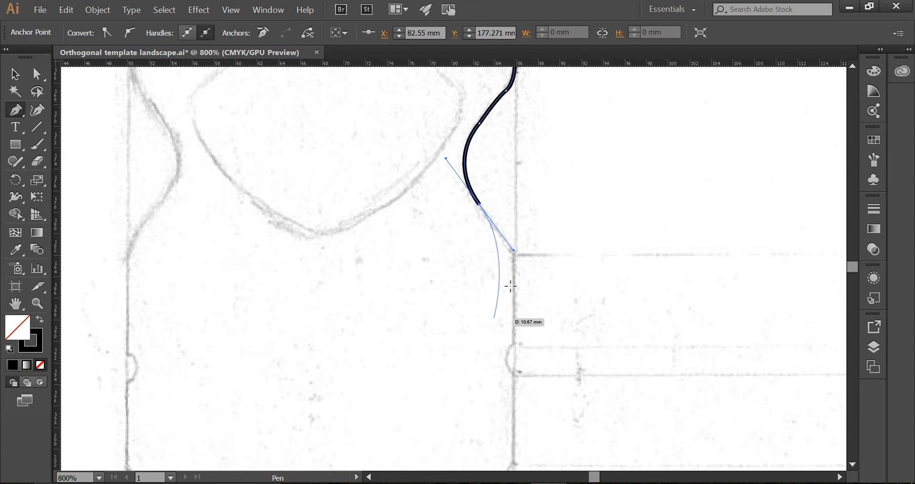
left_click(506, 240)
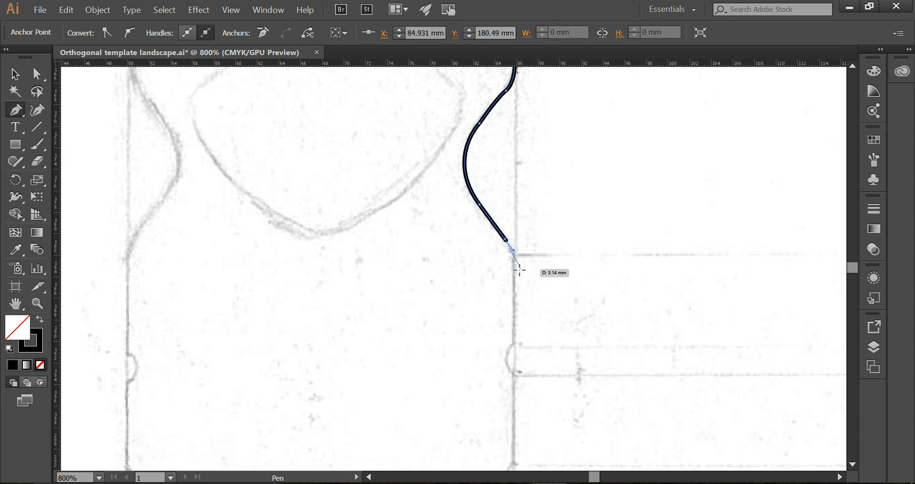
left_click_drag(515, 273, 517, 301)
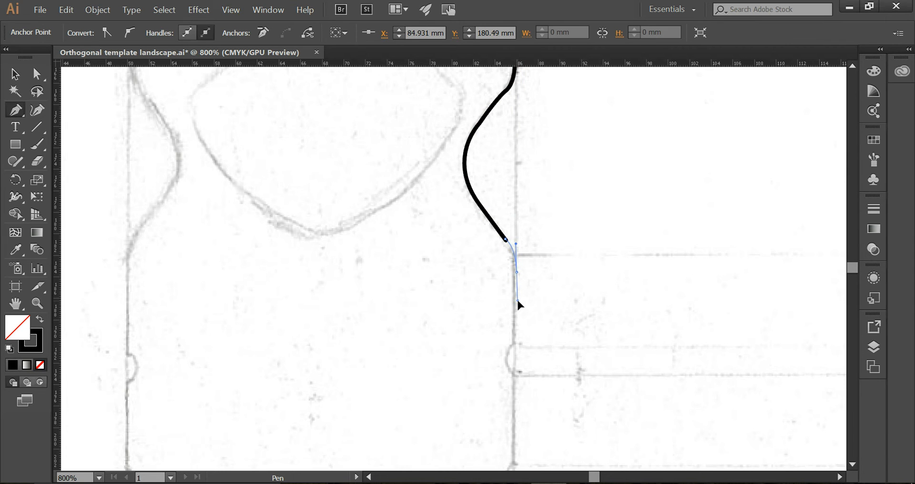
Continue the right outline down the lower side, tracing the upper two small grooves as inward arcs joined by a straight segment
scroll(509, 308, "down", 1)
scroll(508, 307, "down", 4)
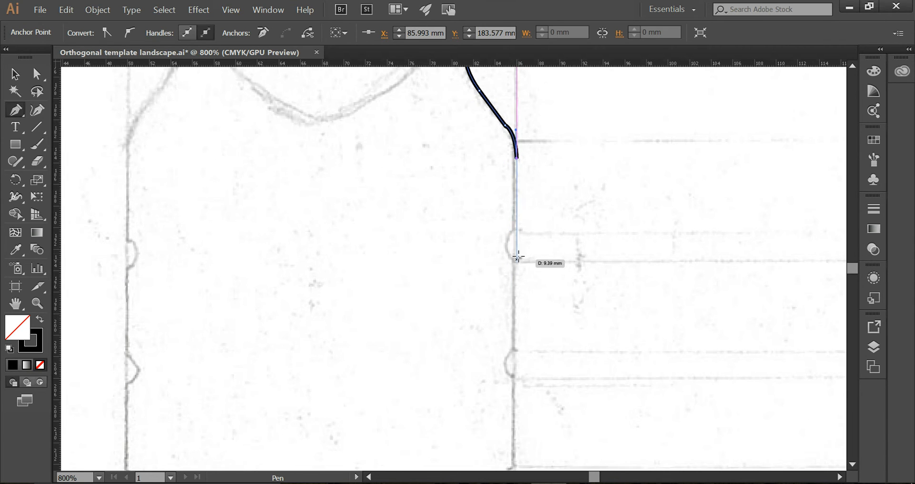
left_click(514, 231)
left_click_drag(514, 247, 532, 284)
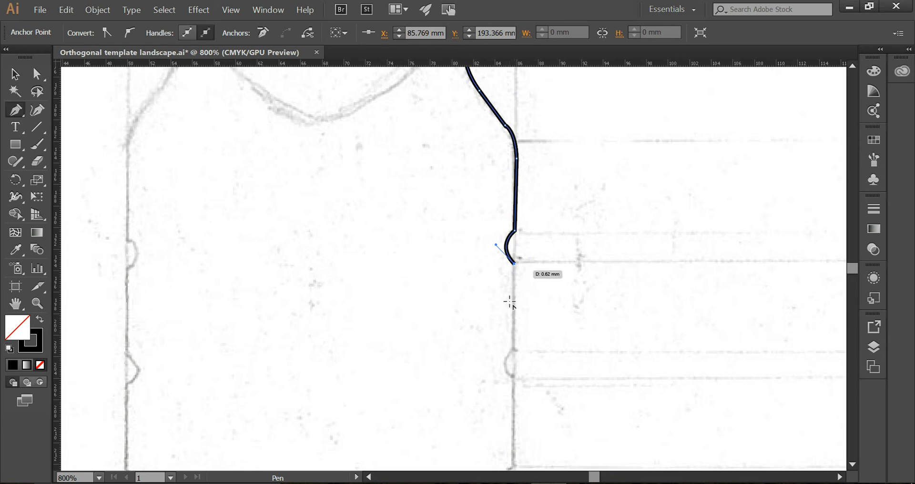
scroll(504, 325, "down", 2)
scroll(504, 324, "down", 1)
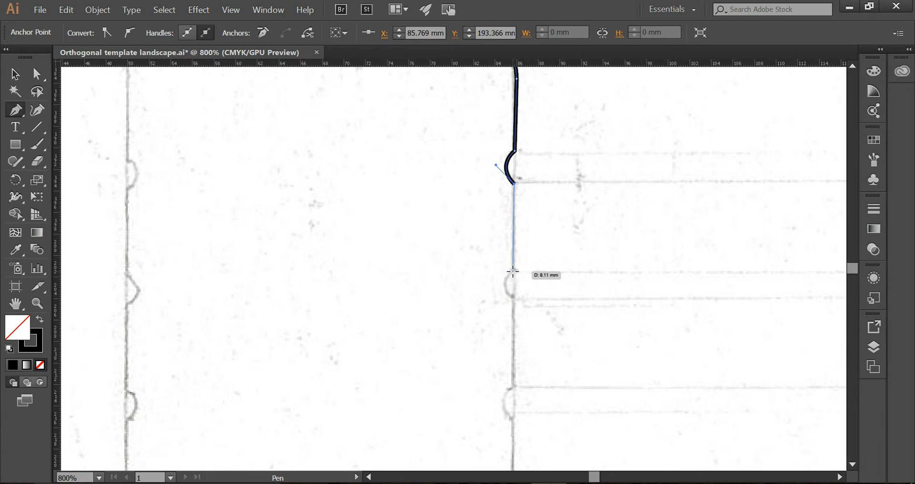
left_click(513, 271)
left_click_drag(514, 297, 533, 307)
Extend the right outline straight to the lowest groove and trace it as an inward arc ending in a corner point
scroll(516, 286, "down", 5)
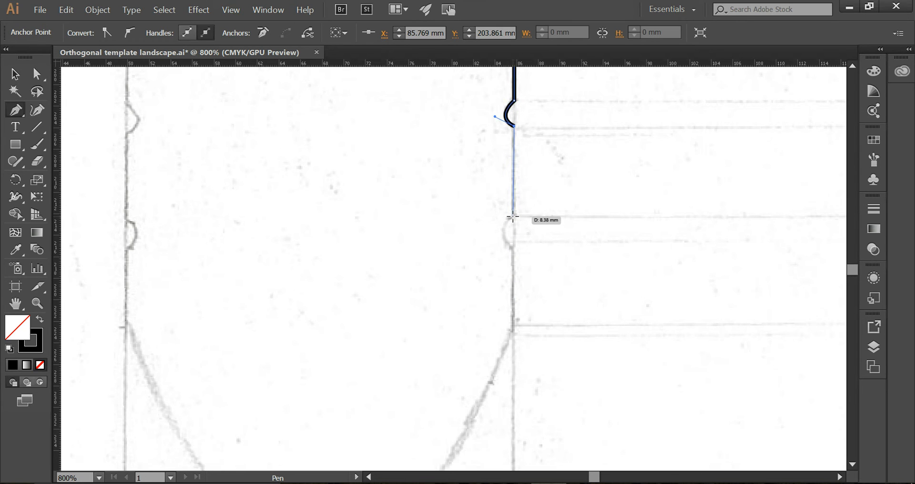
left_click(513, 216)
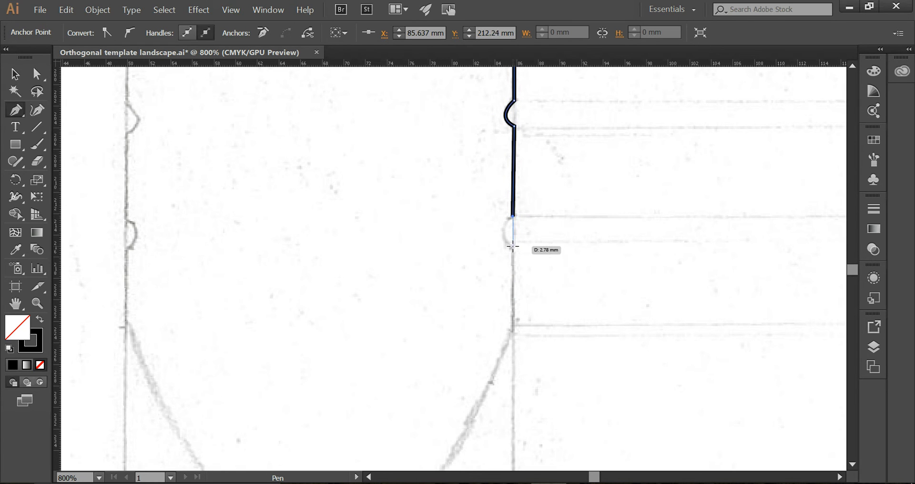
left_click_drag(512, 246, 533, 261)
left_click(513, 246)
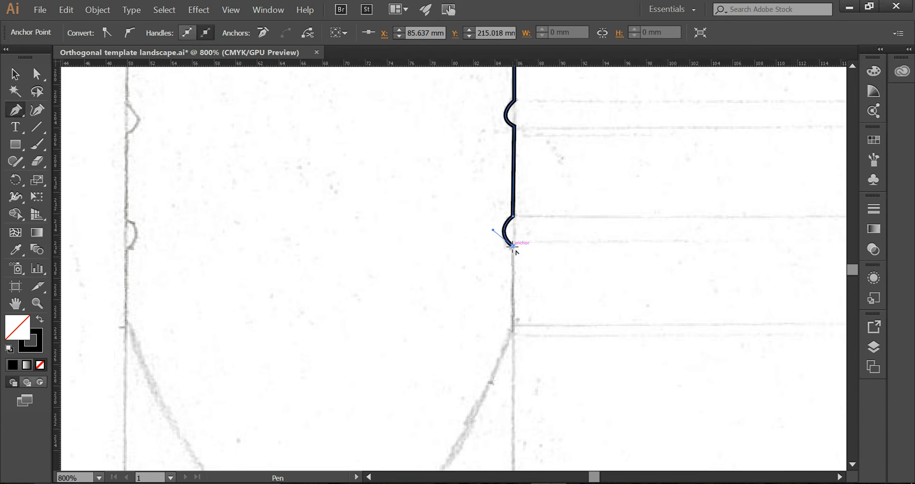
Trace the right outline below the lowest groove, bending it into the straight taper and rounding it into the base line
scroll(512, 247, "down", 3)
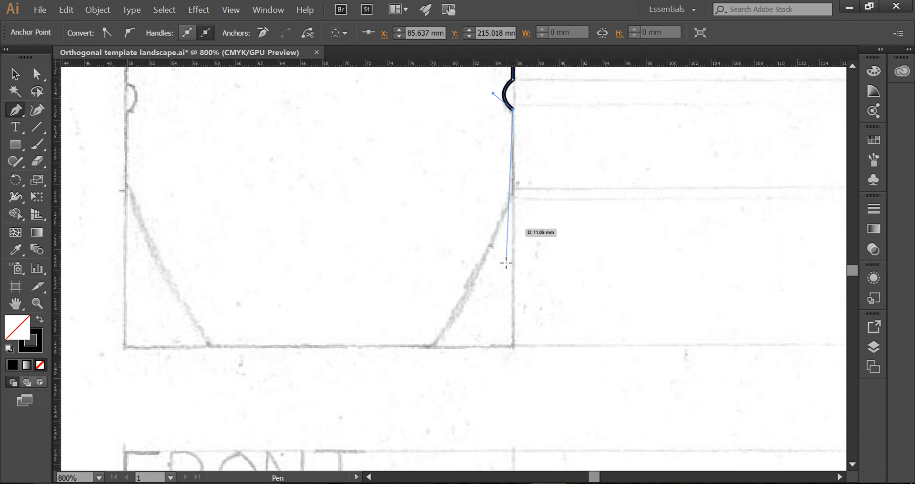
left_click(513, 180)
left_click_drag(505, 214, 493, 233)
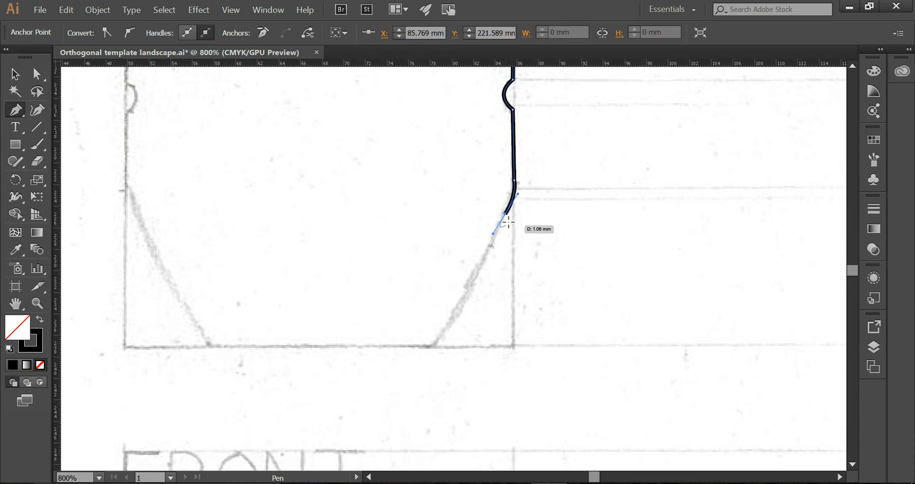
left_click(505, 213)
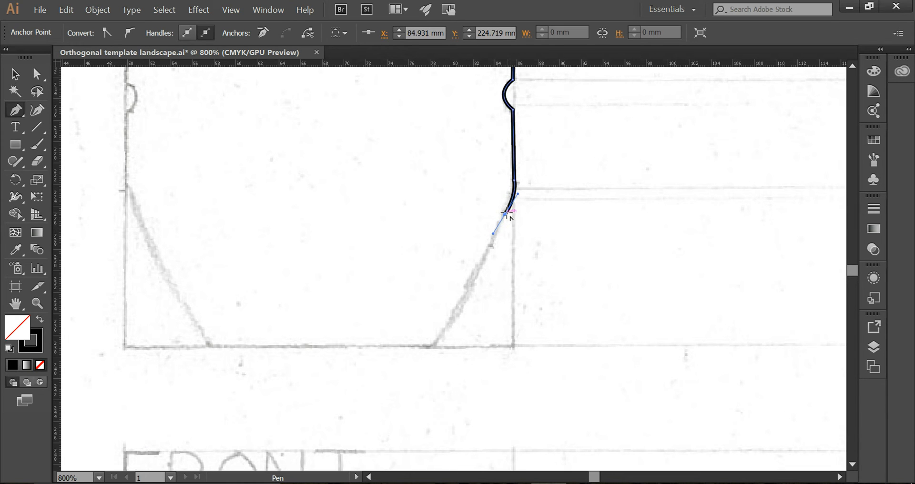
left_click(454, 316)
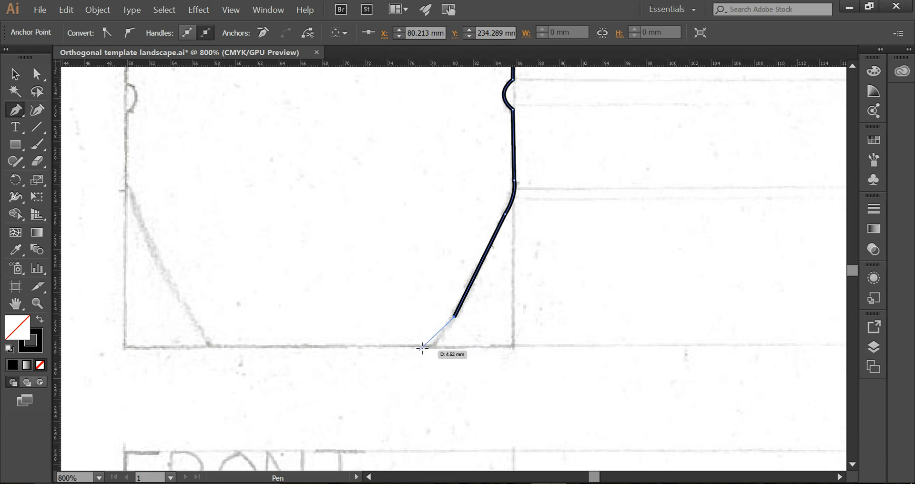
left_click_drag(418, 347, 395, 348)
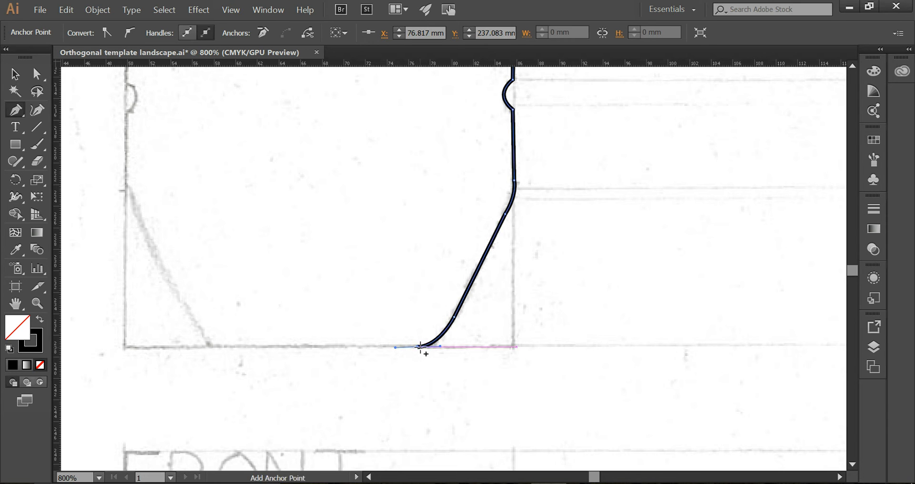
left_click_drag(418, 348, 214, 347)
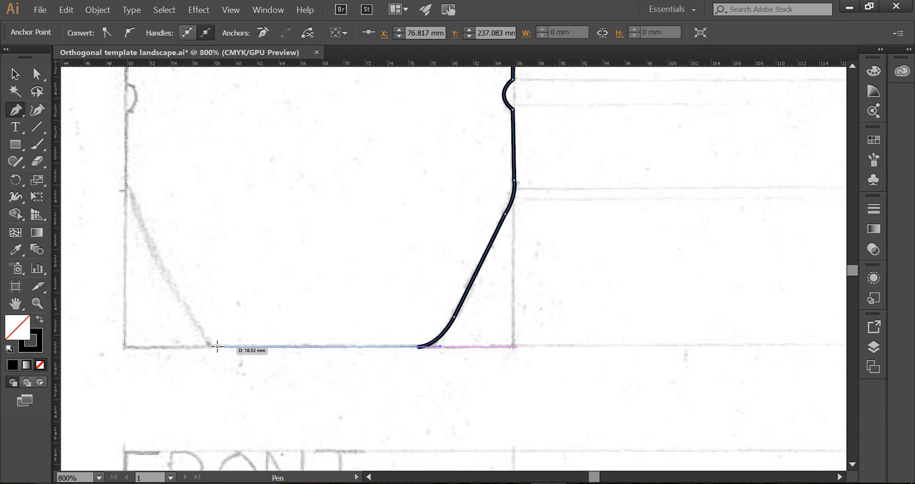
Trace the flat base across to the left, curve it upward at the corner, and follow the left taper to the side
left_click(217, 348)
left_click_drag(183, 308, 166, 276)
left_click(183, 308)
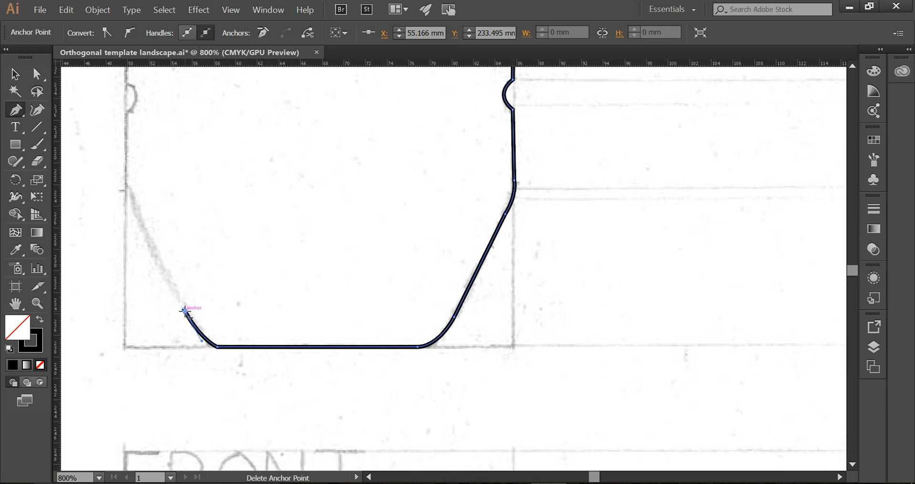
left_click(134, 211)
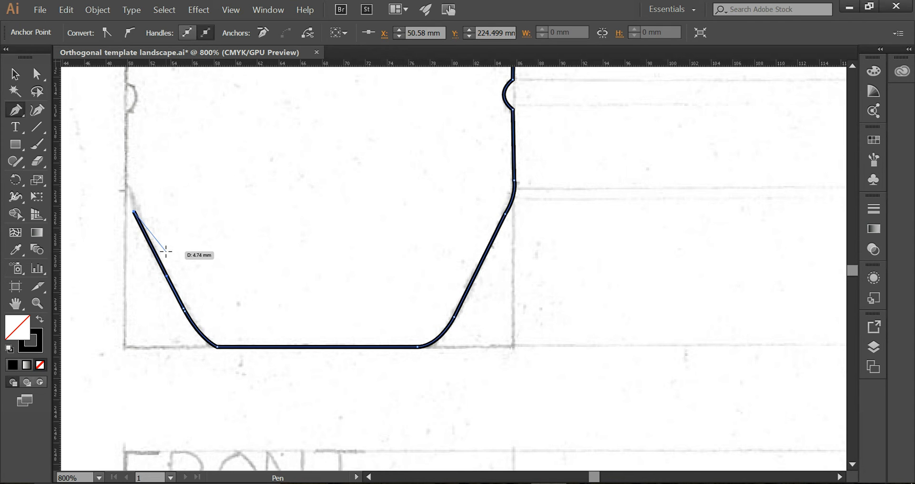
key("ctrl")
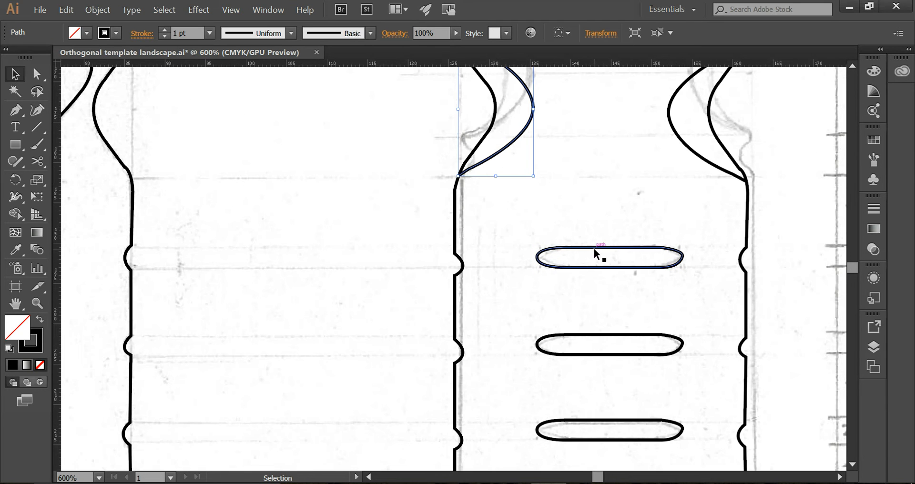
Straighten the three groove arcs on the side view bottle's right edge by pulling their direction handles into their anchor points
scroll(593, 248, "down", 3)
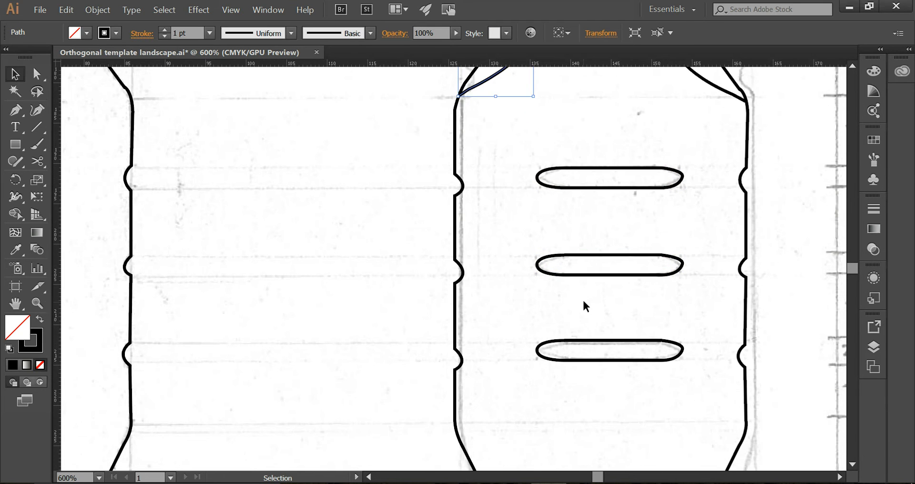
scroll(585, 307, "down", 2)
left_click(739, 135)
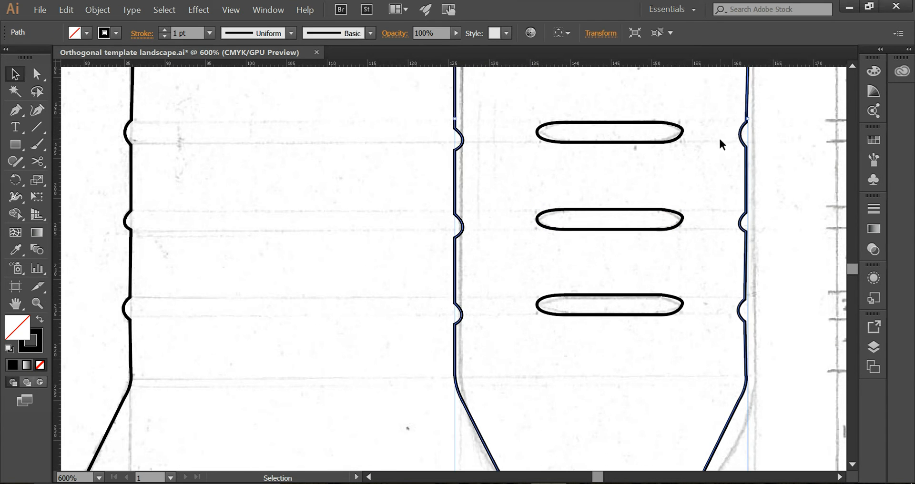
left_click(37, 74)
left_click(762, 149)
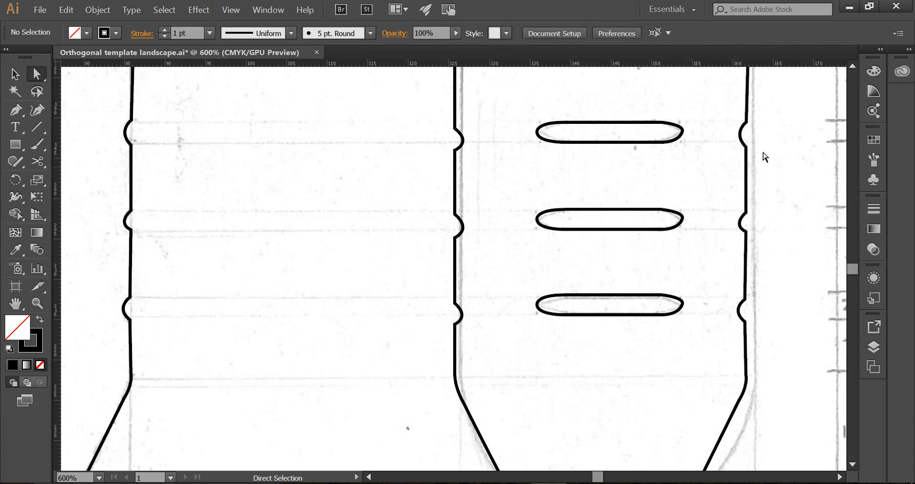
left_click(741, 136)
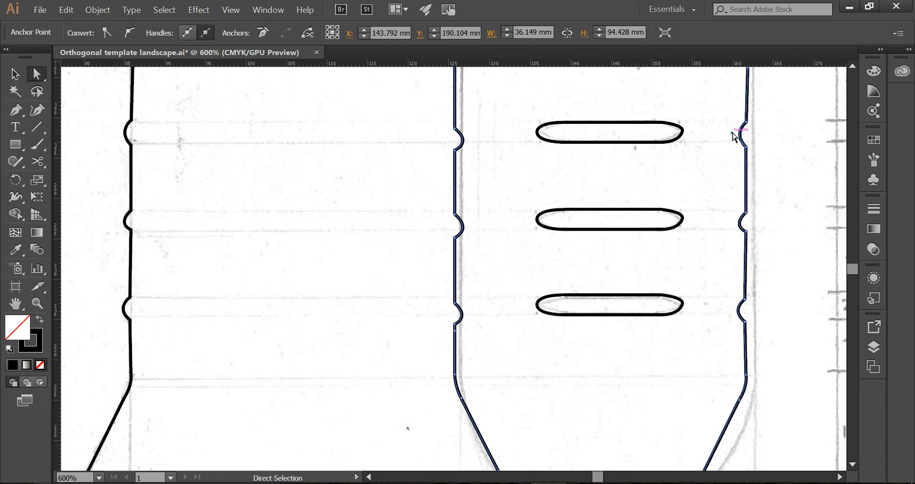
left_click_drag(739, 127, 747, 122)
left_click_drag(739, 224, 746, 213)
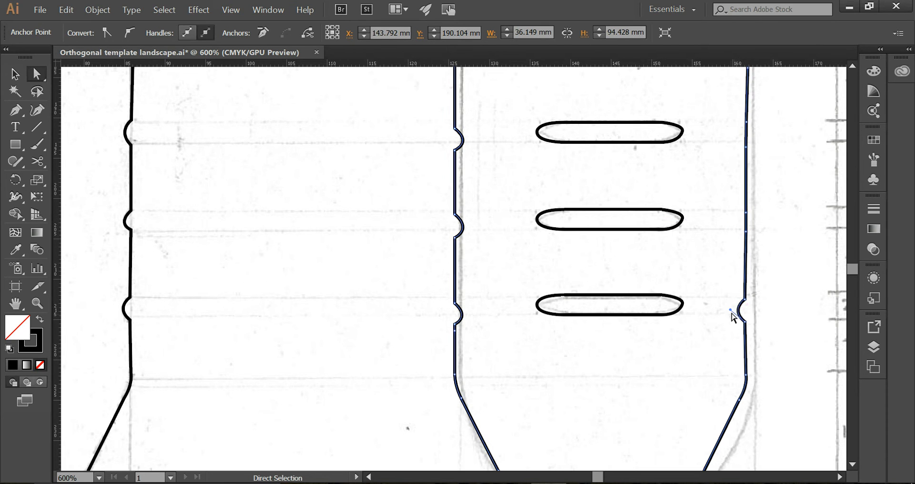
left_click_drag(729, 310, 744, 300)
Straighten the three groove arcs on the side view bottle's left edge by pulling in their direction handles
left_click(462, 320)
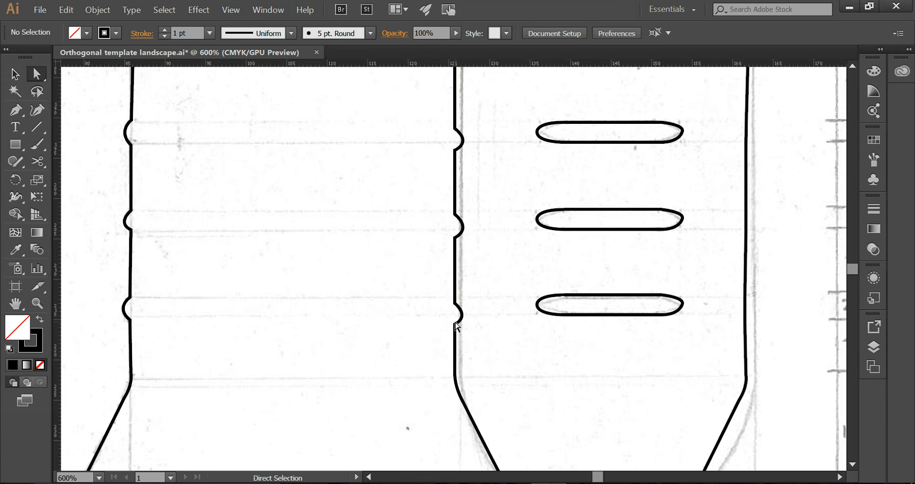
left_click(458, 323)
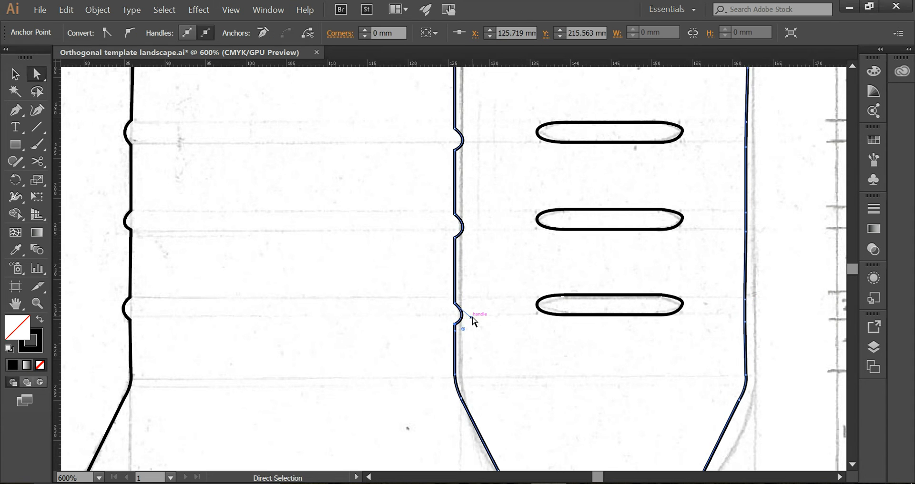
left_click_drag(461, 323, 455, 324)
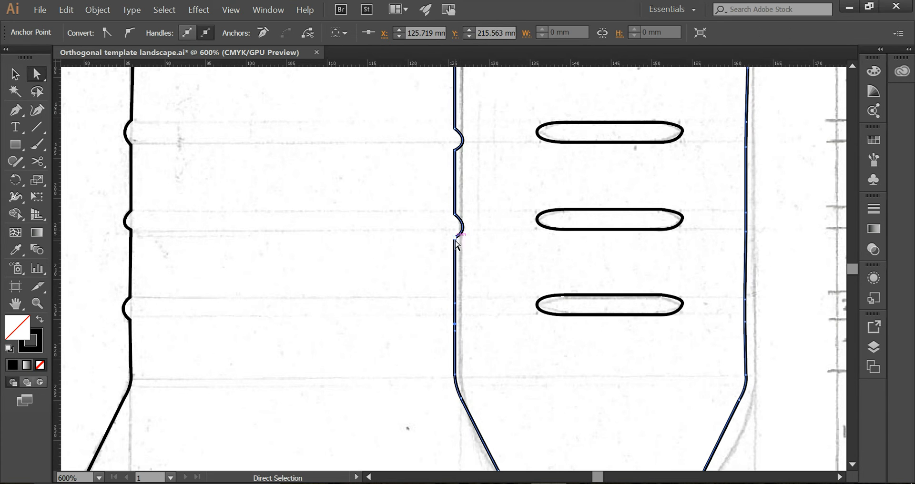
left_click(465, 228)
left_click_drag(471, 232, 456, 240)
mouse_move(458, 138)
left_mouse_down()
mouse_move(475, 145)
mouse_move(455, 153)
left_mouse_up()
Draw a rectangular tab about 3.5 mm wide and 3 mm high with the Pen tool, hanging below the side view's cap inside the neck
scroll(515, 253, "up", 5)
scroll(515, 256, "up", 8)
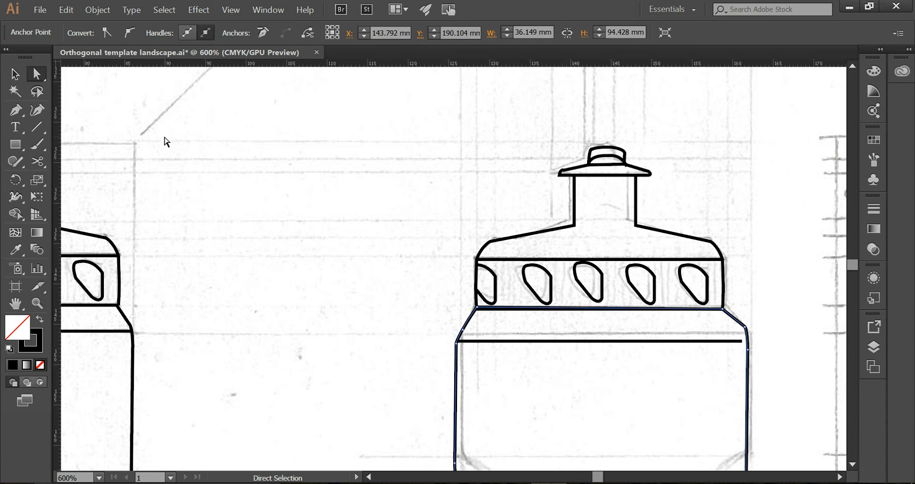
left_click(11, 110)
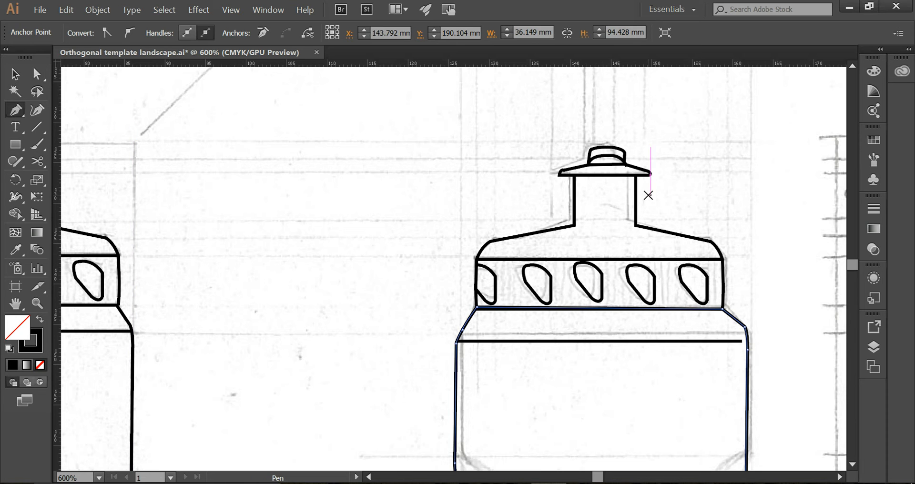
left_click(594, 176)
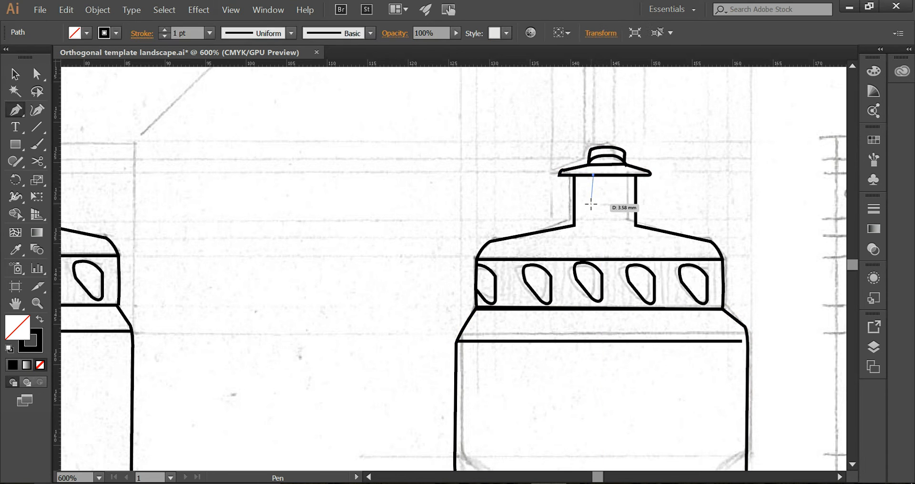
left_click(593, 201)
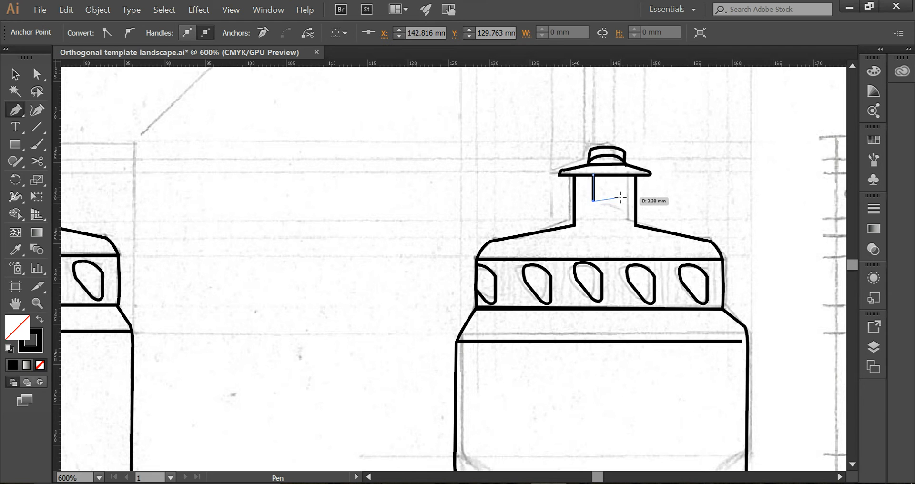
left_click(621, 200)
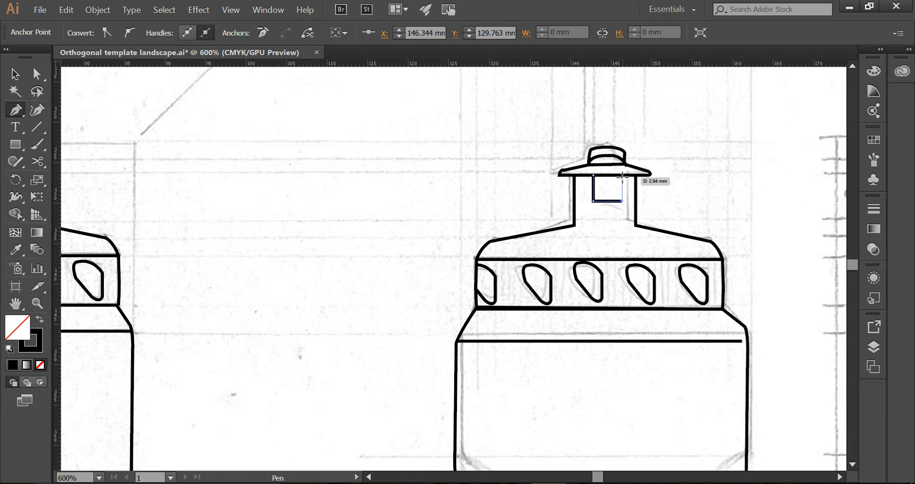
left_click(622, 175)
key("v")
left_click(412, 174)
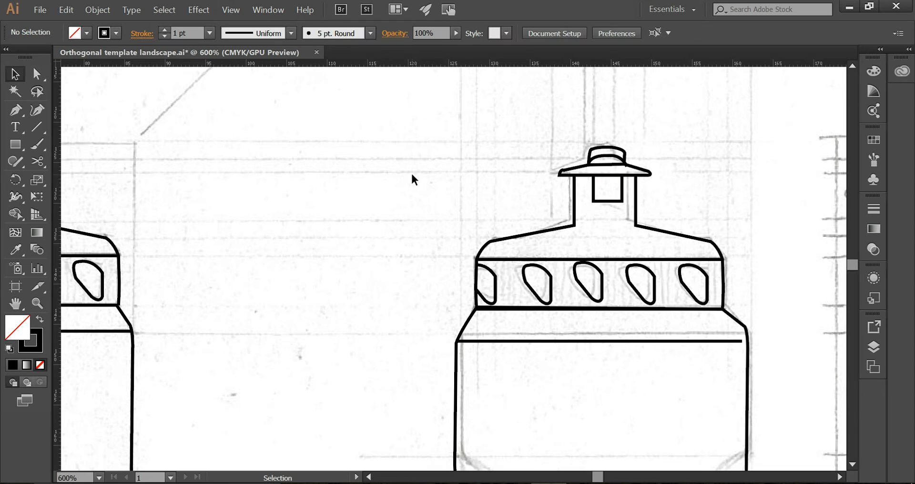
Give the rectangular tab below the side view's cap a dashed stroke with 3 pt dashes
left_click(594, 189)
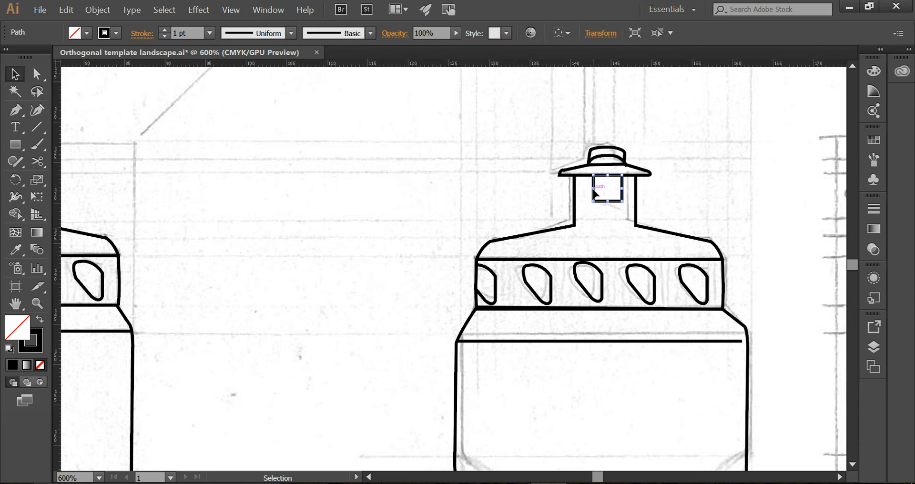
left_click(874, 209)
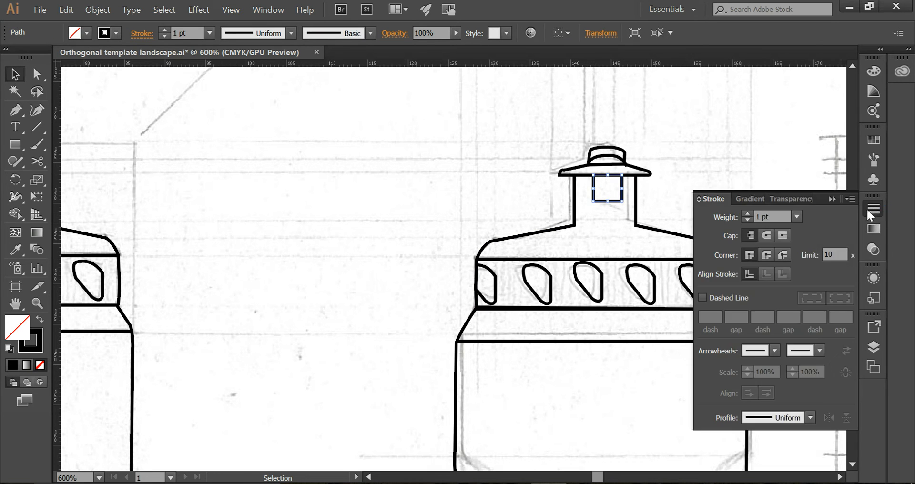
left_click(705, 297)
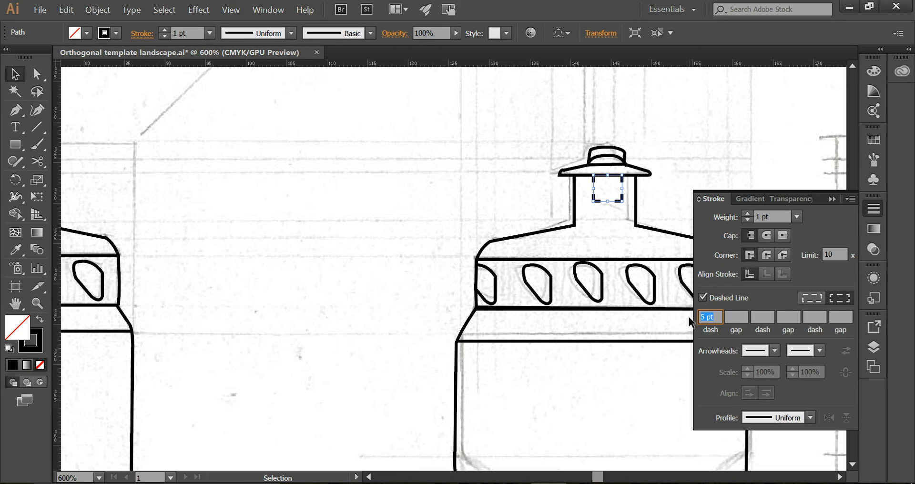
type("3")
key("Return")
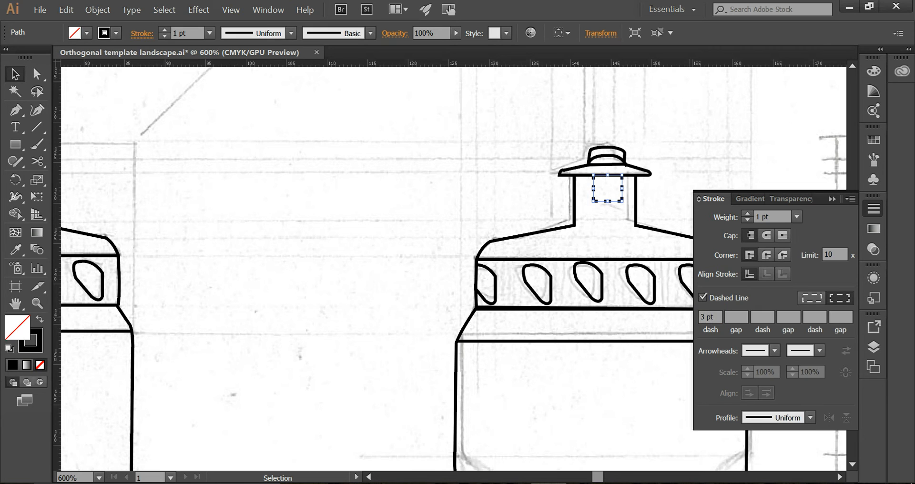
left_click(420, 220)
left_click(831, 199)
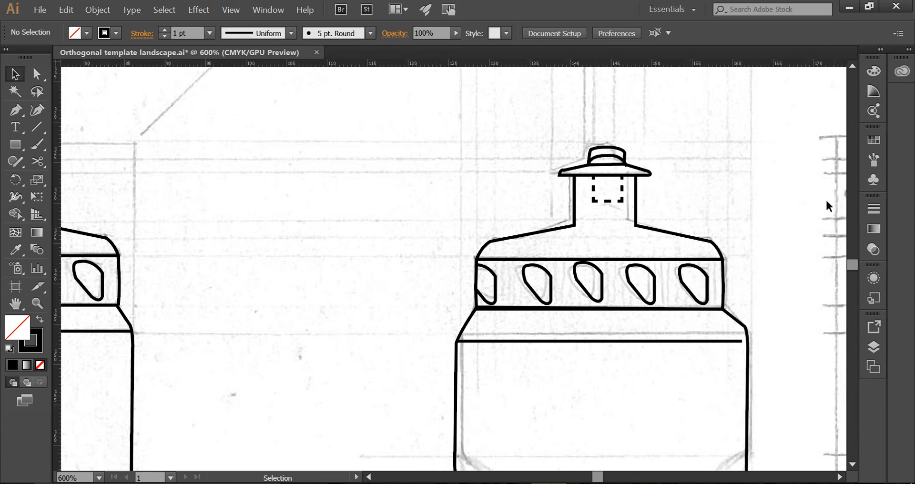
Look over the traced side and front views from the caps down to the bases
scroll(694, 322, "down", 3)
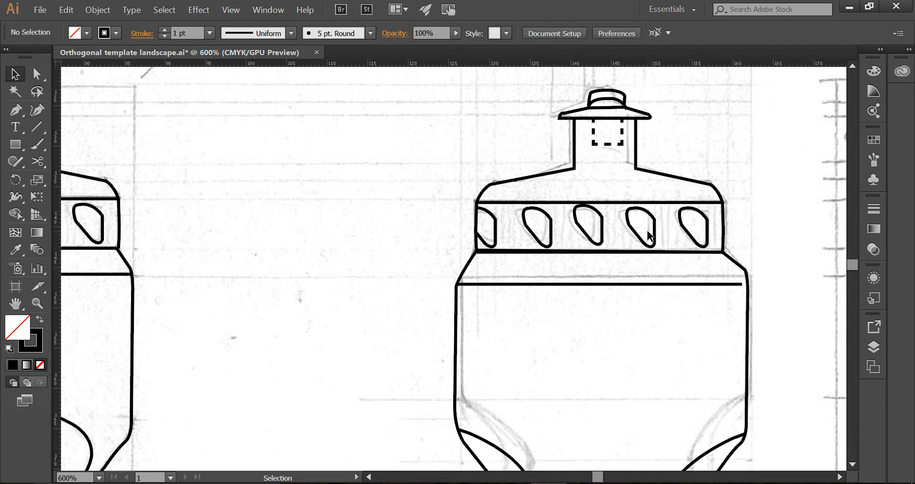
scroll(647, 230, "up", 10)
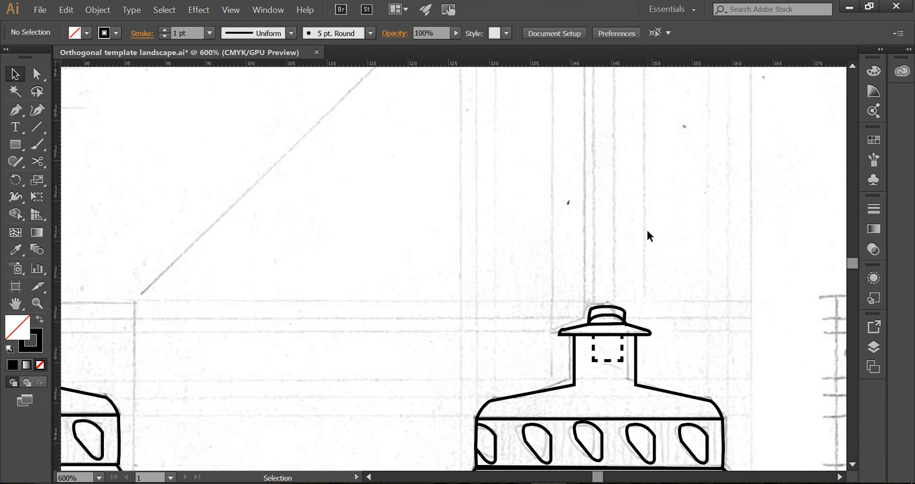
scroll(646, 227, "down", 20)
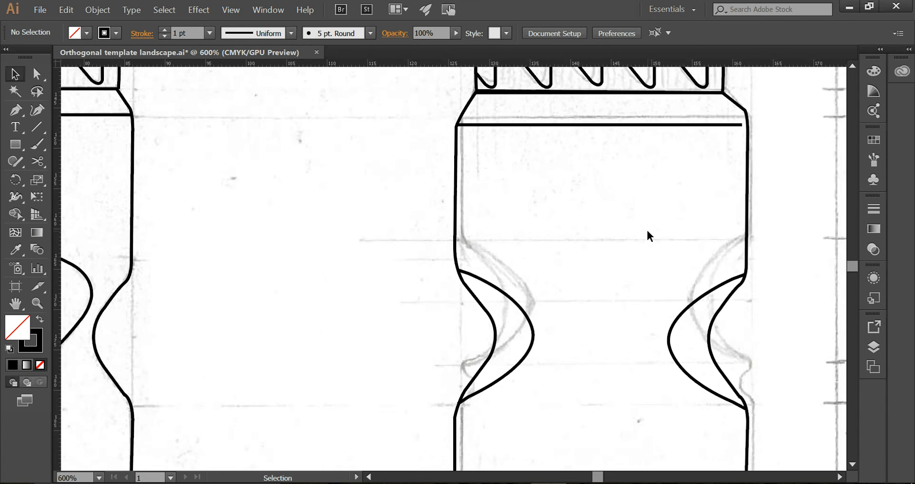
scroll(648, 234, "down", 10)
scroll(648, 234, "left", 20)
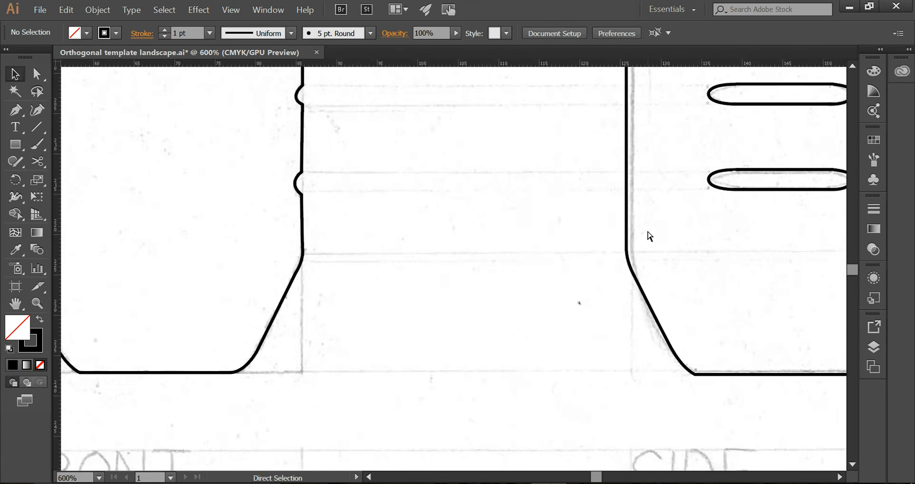
scroll(646, 227, "right", 2)
scroll(646, 228, "left", 15)
scroll(646, 227, "right", 15)
Draw the top view's two innermost circles with the Ellipse tool, the smaller about 3.6 mm across, using a solid instead of dashed stroke
scroll(647, 237, "up", 20)
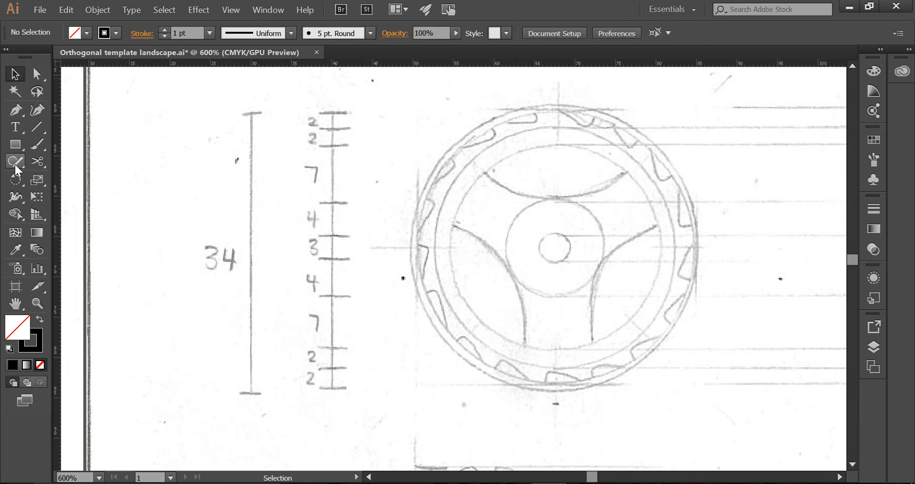
left_click(12, 144)
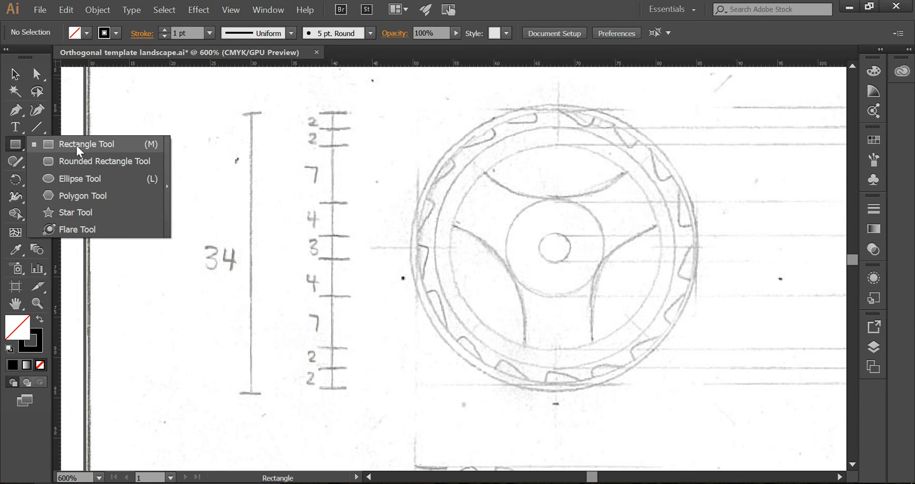
left_click(88, 180)
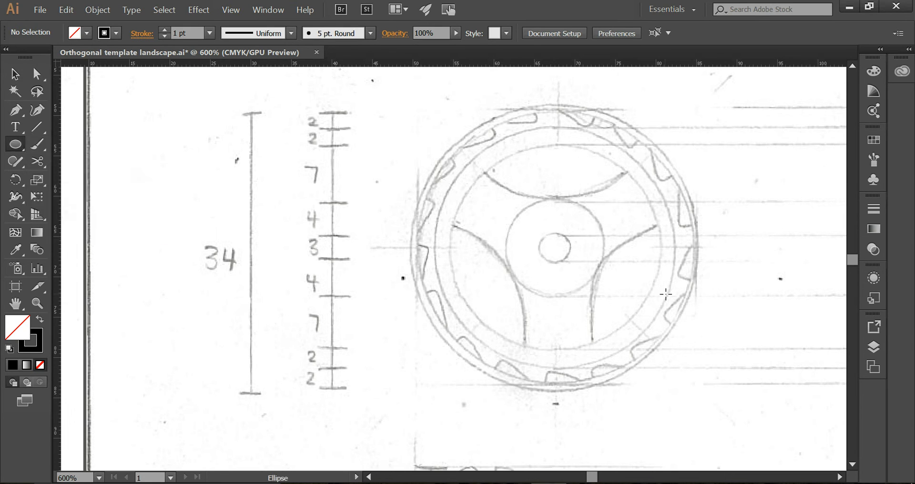
left_click_drag(541, 233, 571, 262)
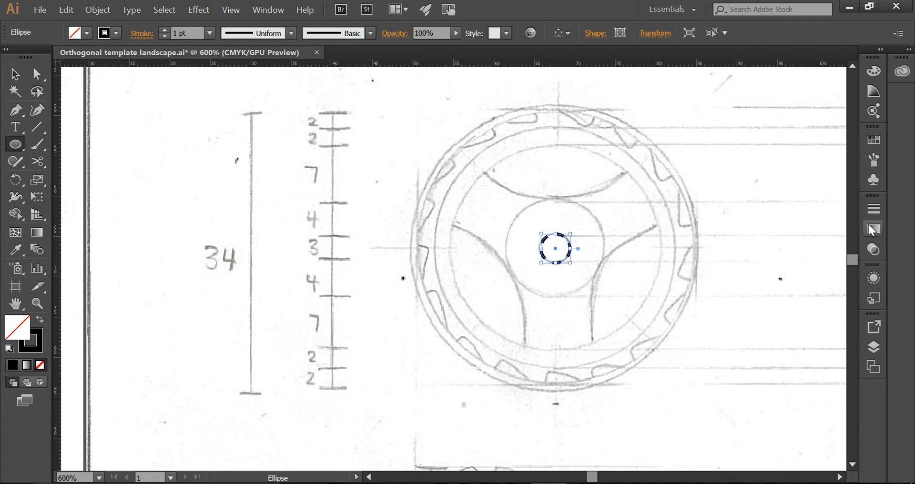
left_click(865, 204)
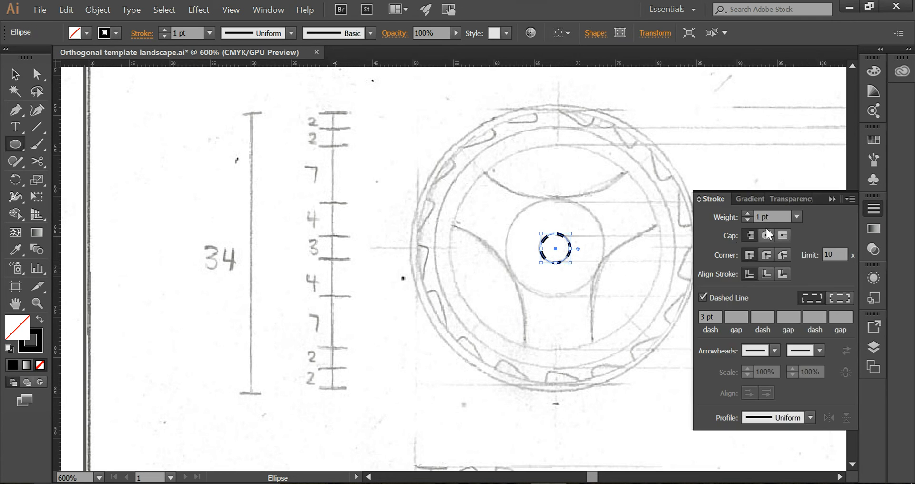
left_click(702, 298)
left_click(832, 198)
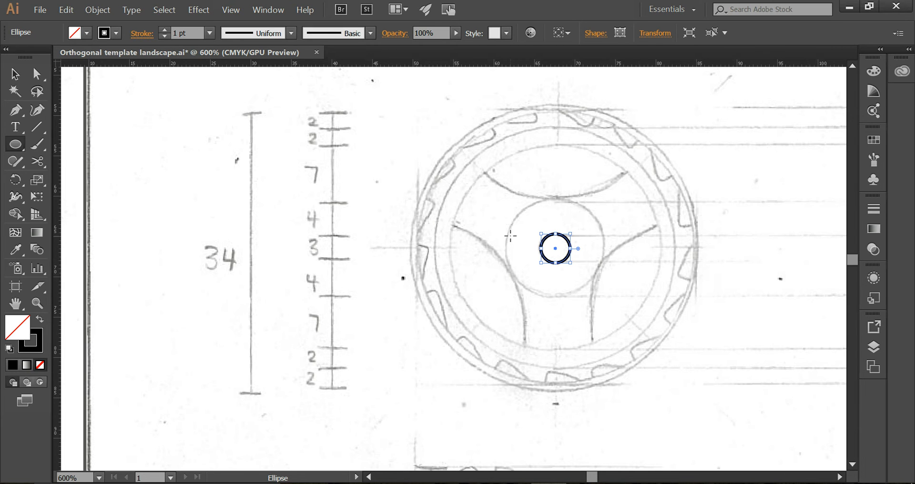
mouse_move(512, 202)
left_mouse_down()
mouse_move(602, 302)
mouse_move(606, 294)
left_mouse_up()
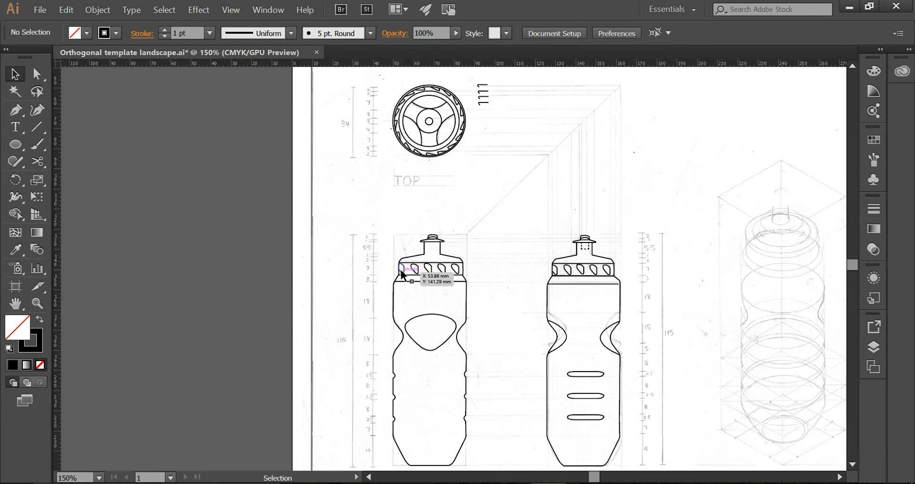
Duplicate the dashed tab in the side view's neck by copying and pasting it
left_click(585, 253)
key("a")
key("v")
key("a")
key("ctrl+equal")
key("ctrl+equal")
key("ctrl+equal")
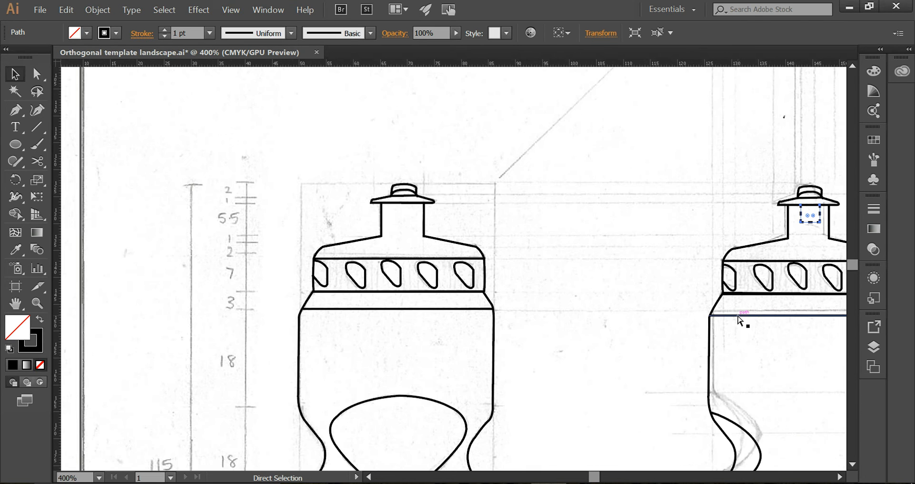
key("ctrl+minus")
key("ctrl+minus")
key("ctrl+minus")
key("ctrl+equal")
key("ctrl+equal")
key("ctrl+equal")
key("v")
key("space")
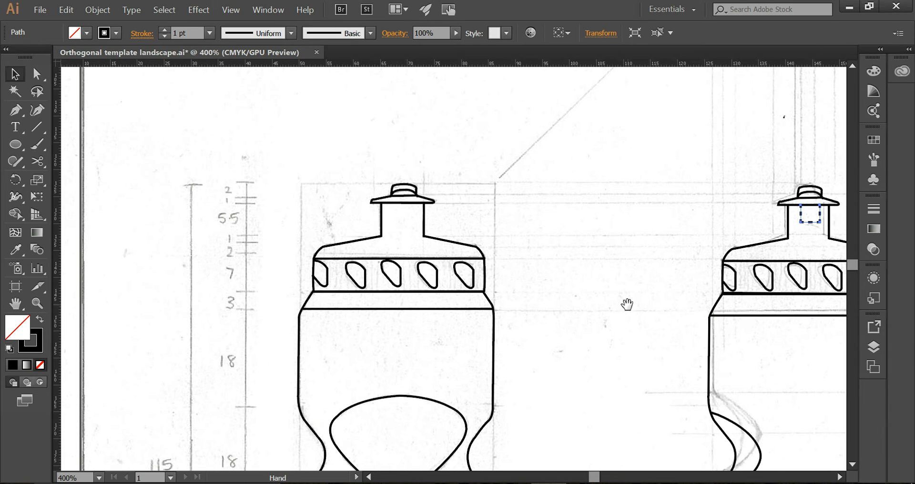
left_click_drag(635, 299, 459, 253)
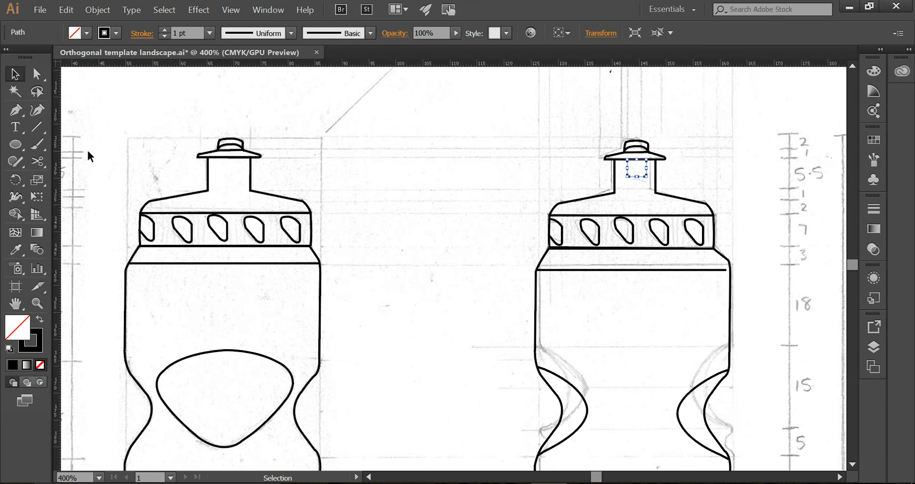
left_click(618, 177)
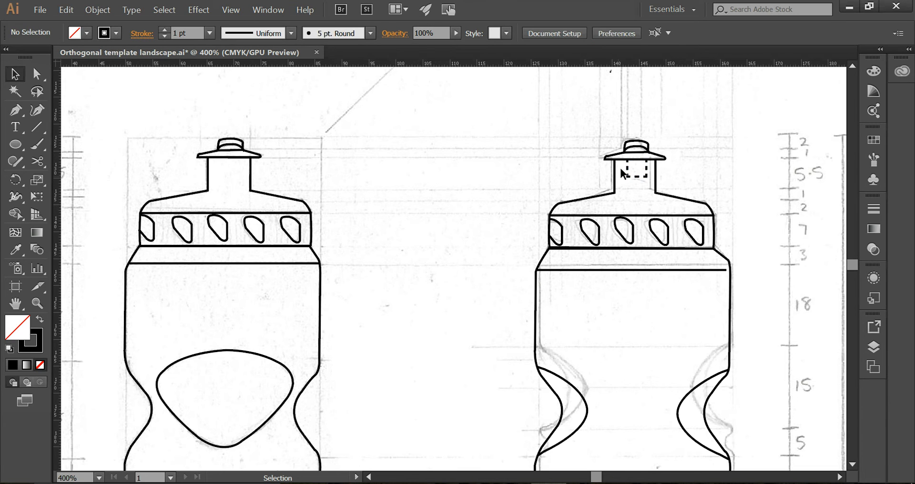
left_click(626, 169)
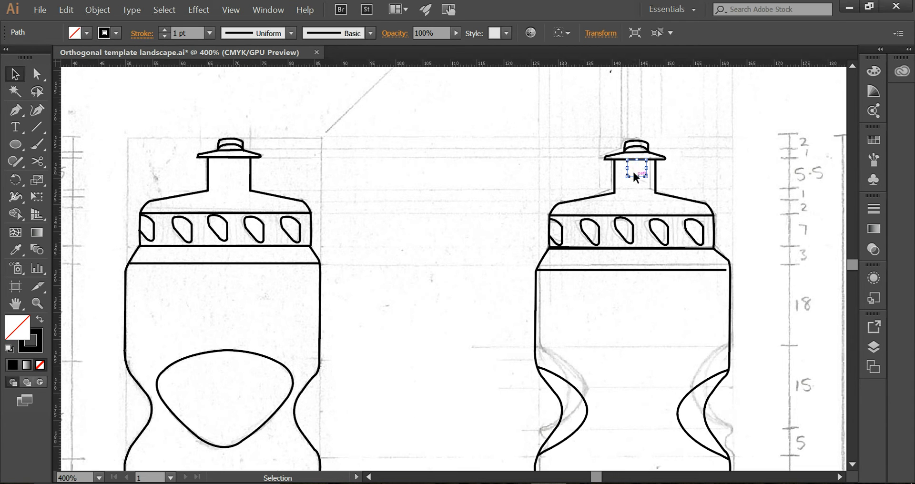
key("ctrl+equal")
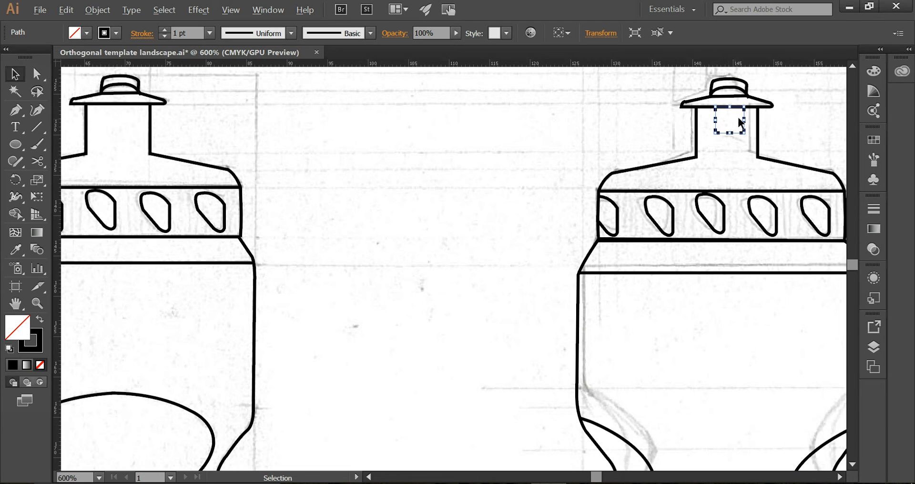
key("alt")
key("alt")
scroll(656, 251, "up", 5)
key("ctrl+c")
key("ctrl+v")
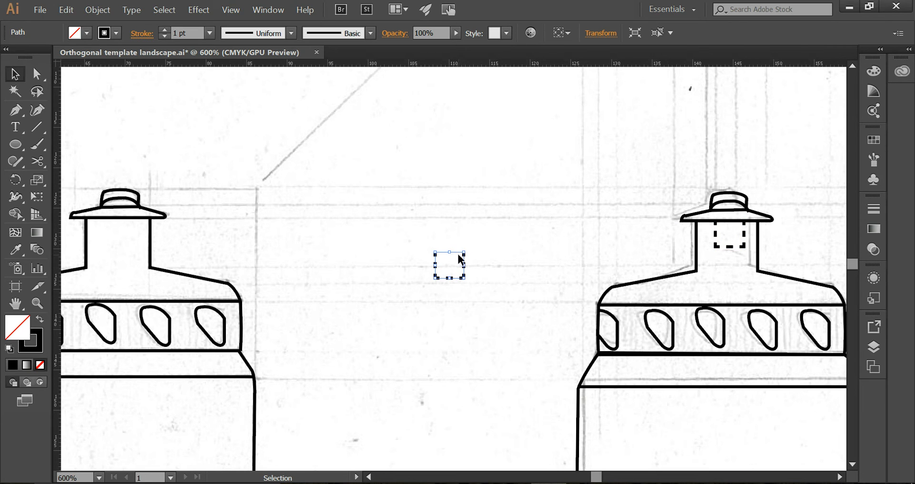
Move the pasted dashed tab directly under the front view's cap, centred inside the neck
key("Left")
key("Left")
key("Left")
key("Left")
key("Left")
key("Left")
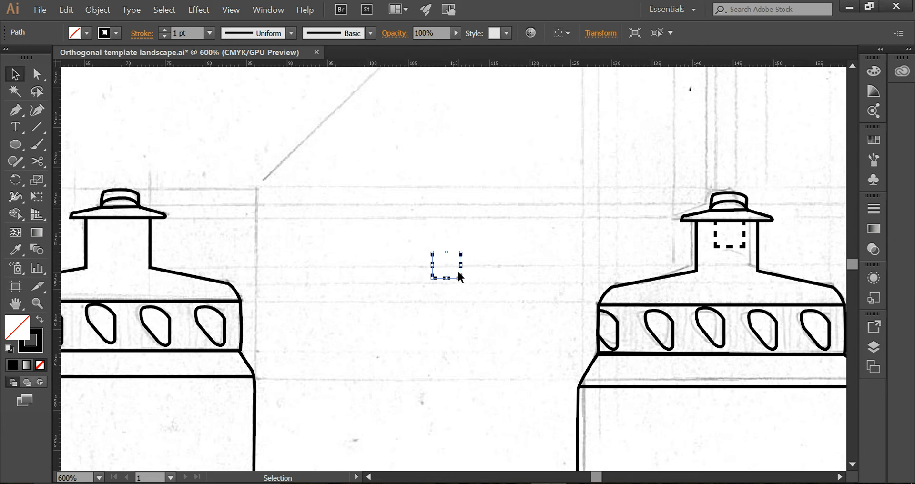
key("Left")
key("Left")
key("Left")
key("Left")
key("Left")
key("Left")
key("Left")
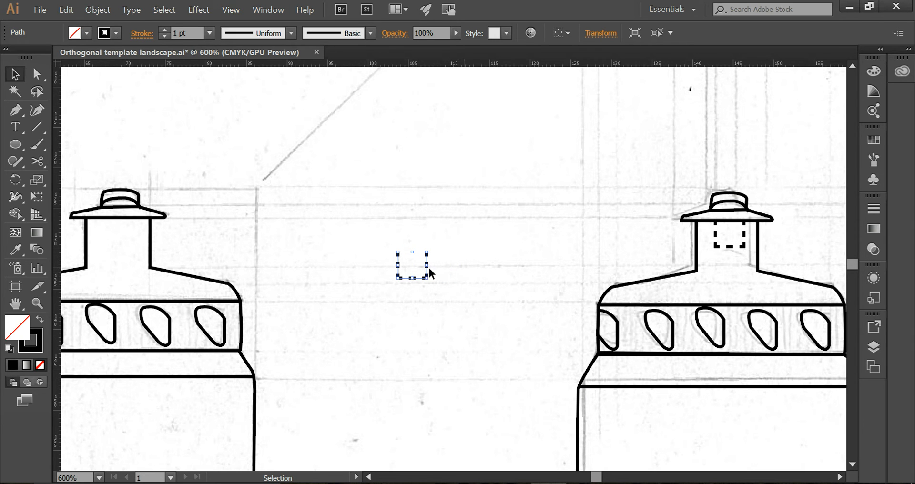
left_click_drag(426, 260, 137, 230)
key("Up")
key("Left")
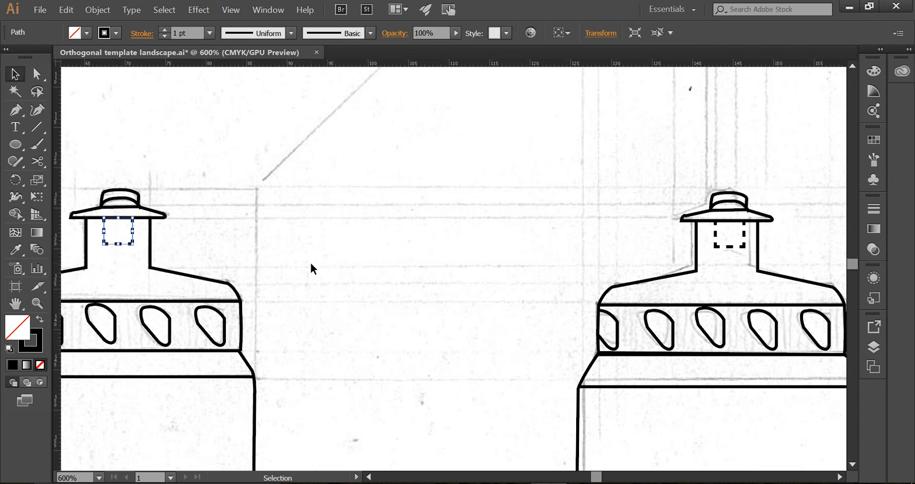
Stretch the horizontal line below the side view's collar so it meets the bottle's right edge
scroll(310, 261, "down", 6)
scroll(310, 261, "right", 8)
scroll(310, 265, "up", 2)
scroll(311, 264, "down", 9)
scroll(311, 265, "up", 8)
scroll(312, 265, "up", 3)
scroll(333, 310, "down", 3)
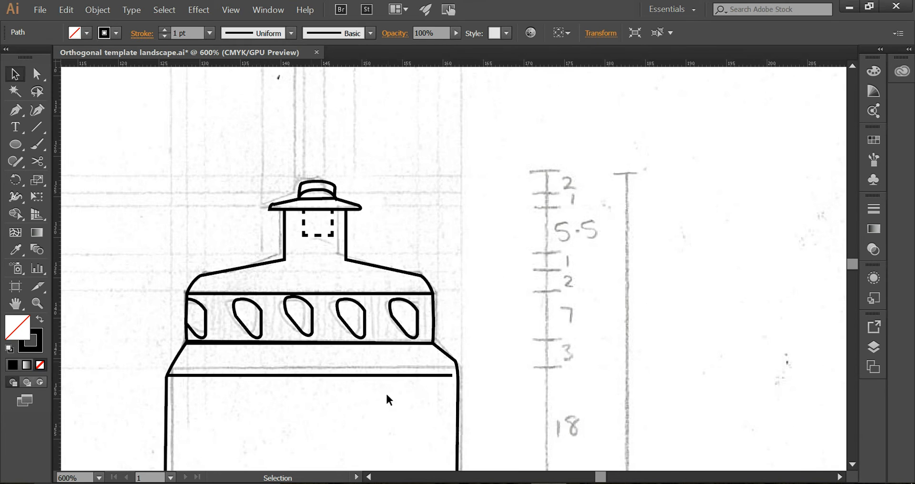
left_click(408, 375)
left_click_drag(453, 377, 459, 376)
Examine the traced top, front and side views together against the scanned sketch
scroll(421, 391, "up", 7)
scroll(420, 394, "left", 1)
scroll(419, 394, "left", 8)
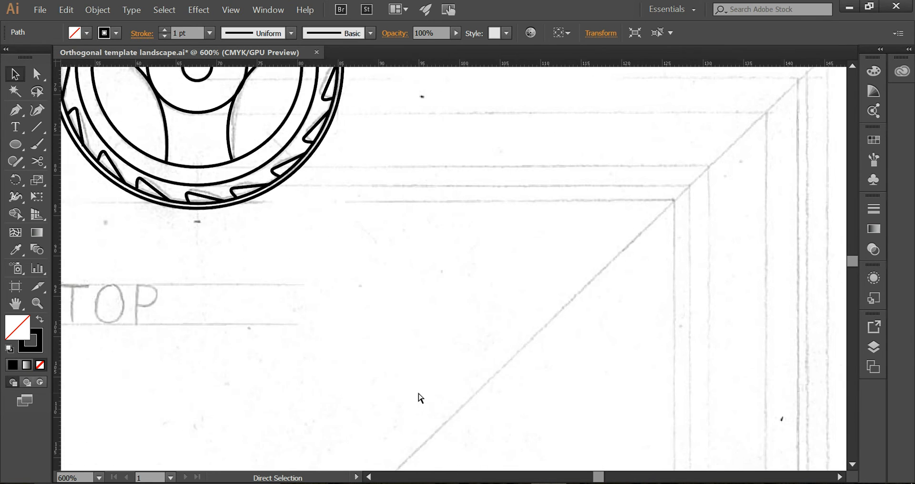
key("ctrl+minus")
key("ctrl+minus")
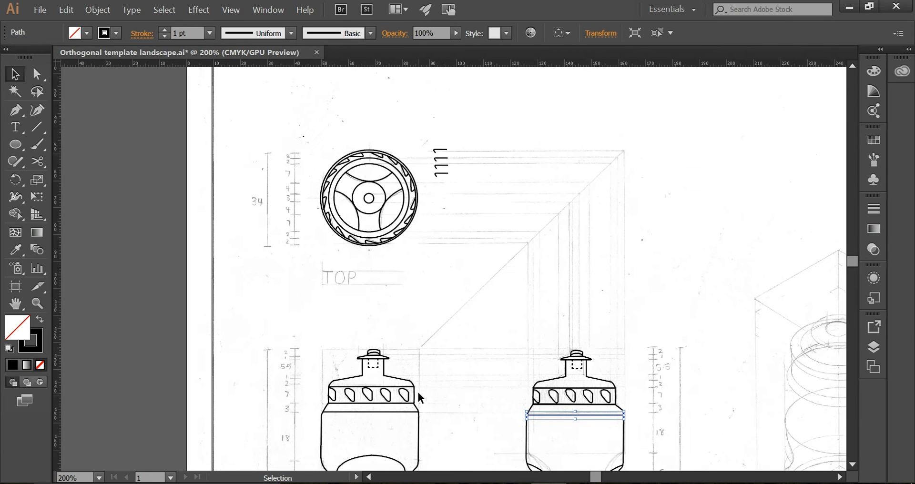
scroll(419, 396, "down", 2)
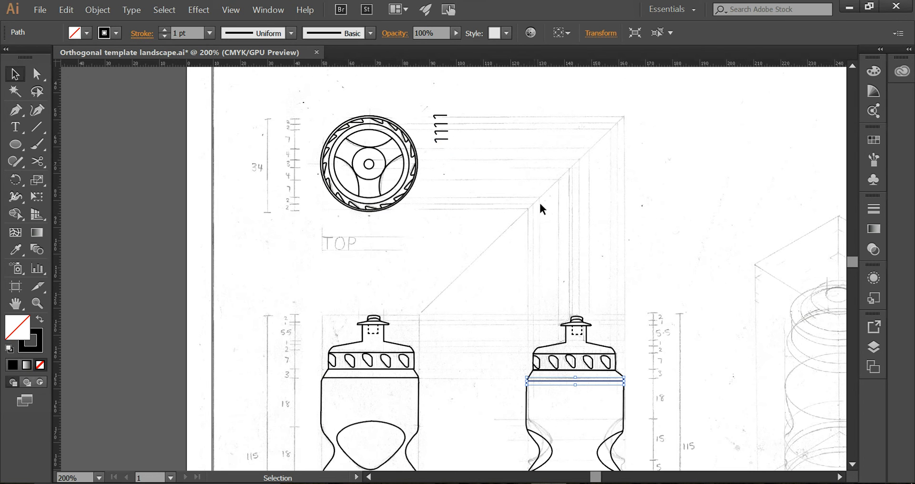
scroll(537, 285, "down", 5)
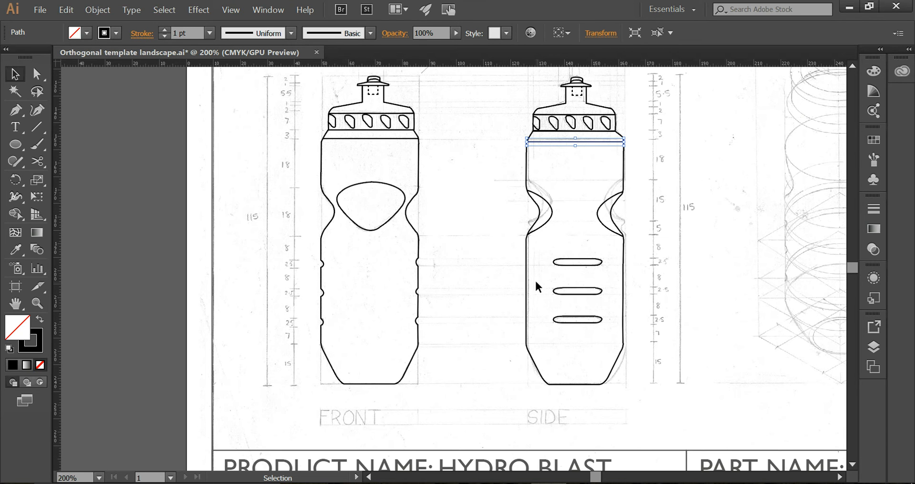
scroll(536, 283, "up", 6)
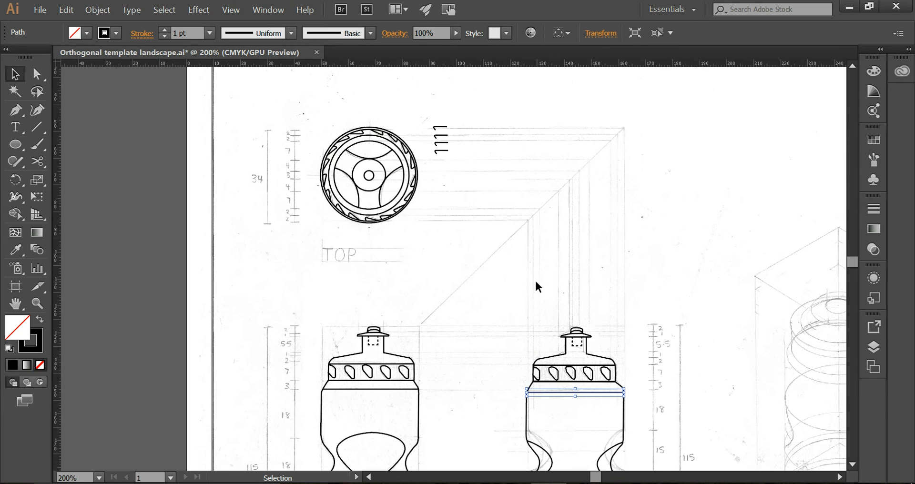
Align the top view's six concentric circles to one shared centre, both horizontally and vertically
key("ctrl+plus")
key("ctrl+plus")
key("ctrl+plus")
scroll(535, 279, "up", 3)
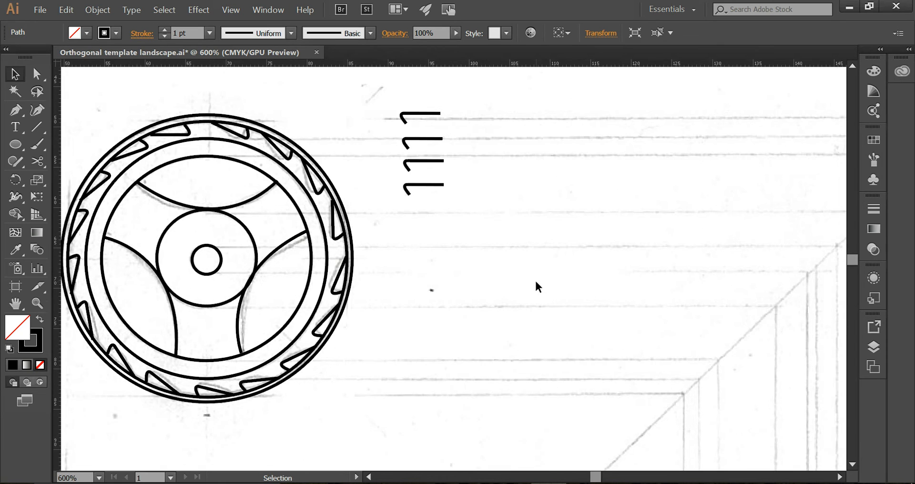
scroll(482, 293, "up", 2)
scroll(482, 293, "down", 2)
scroll(482, 292, "left", 3)
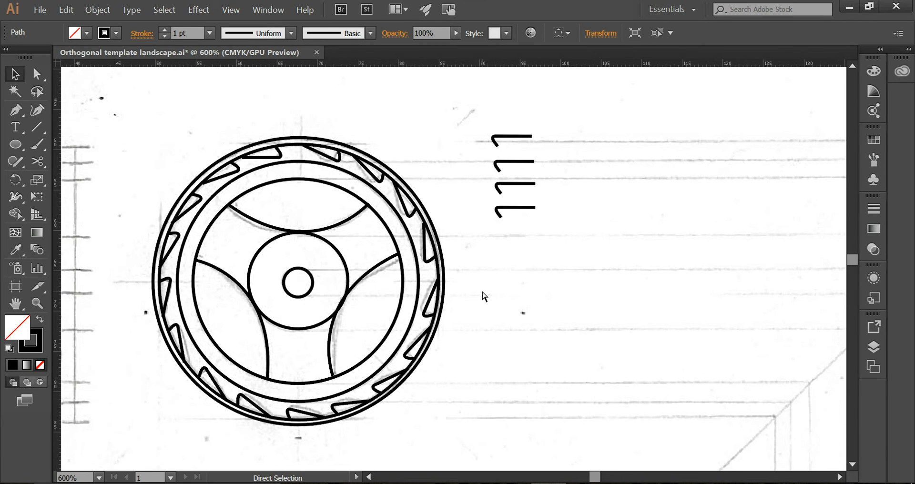
left_click(334, 246)
left_click(308, 278)
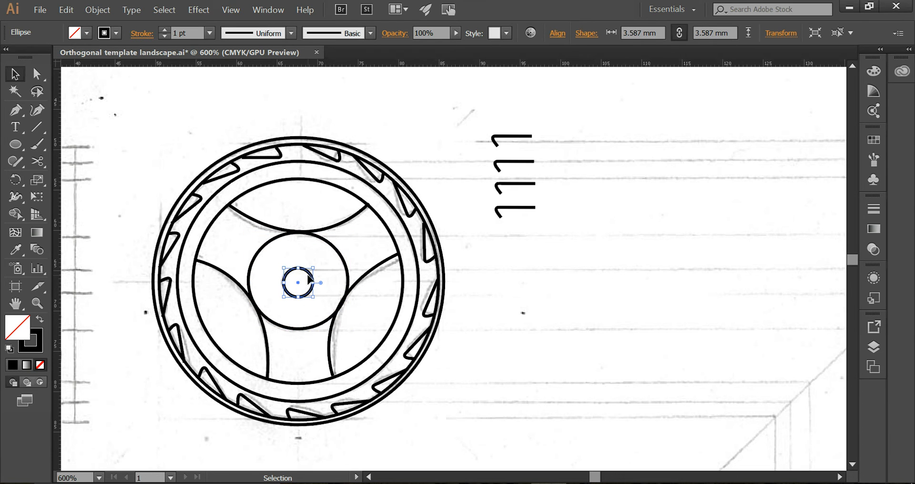
left_click(334, 249, "shift")
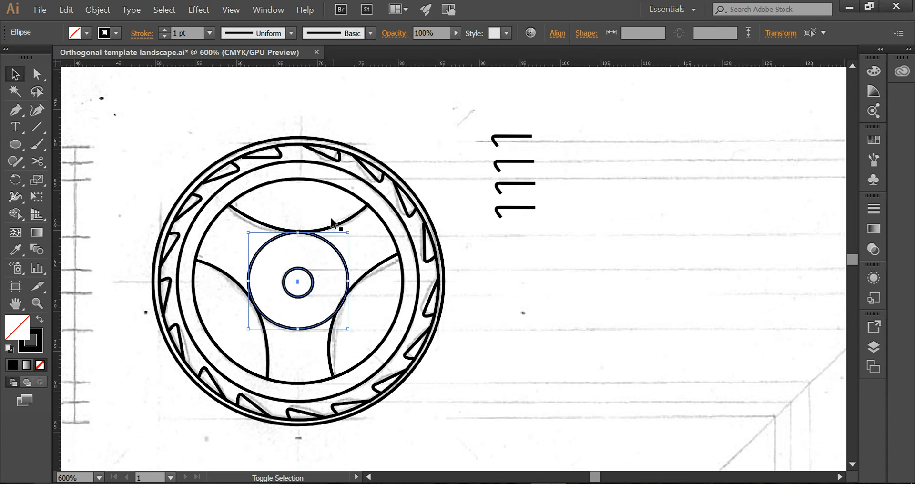
left_click(296, 178, "shift")
left_click(298, 161, "shift")
left_click(298, 143, "shift")
left_click(299, 138, "shift")
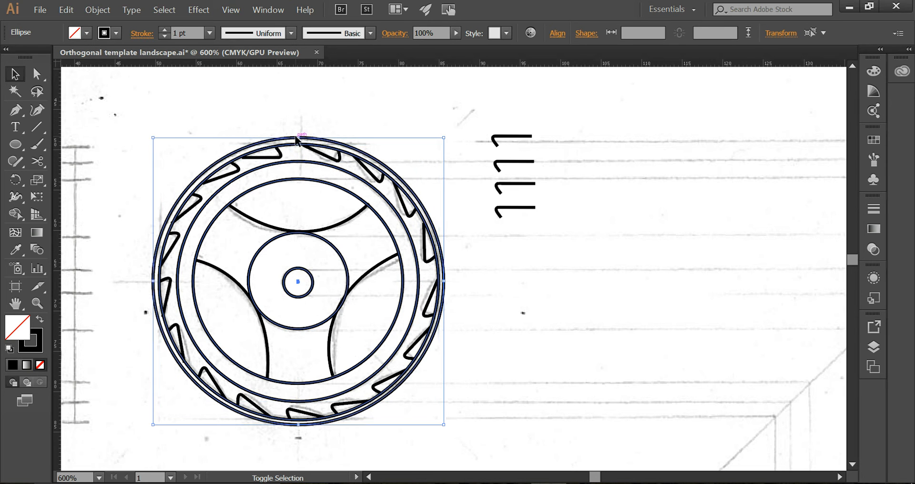
left_click(558, 34)
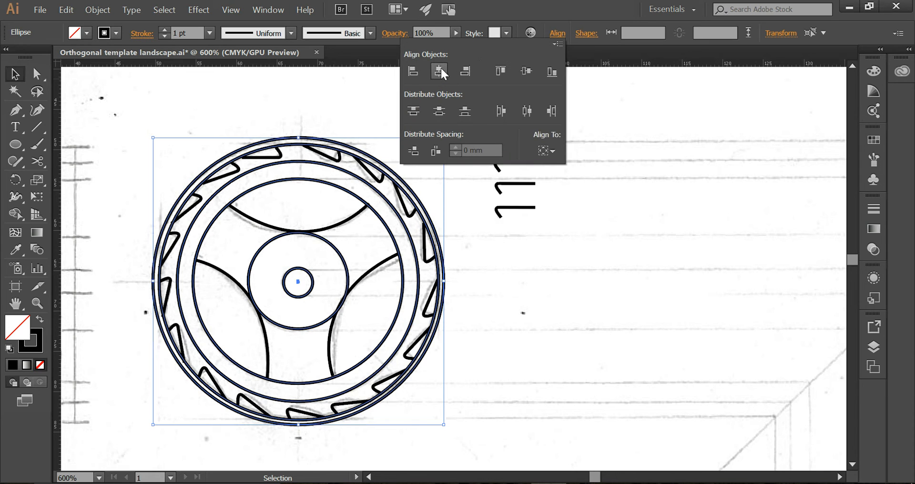
left_click(439, 68)
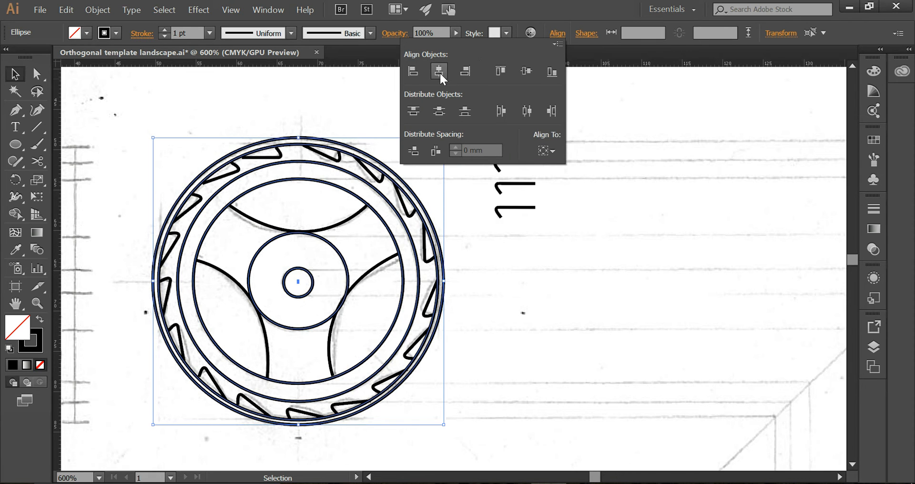
left_click(525, 72)
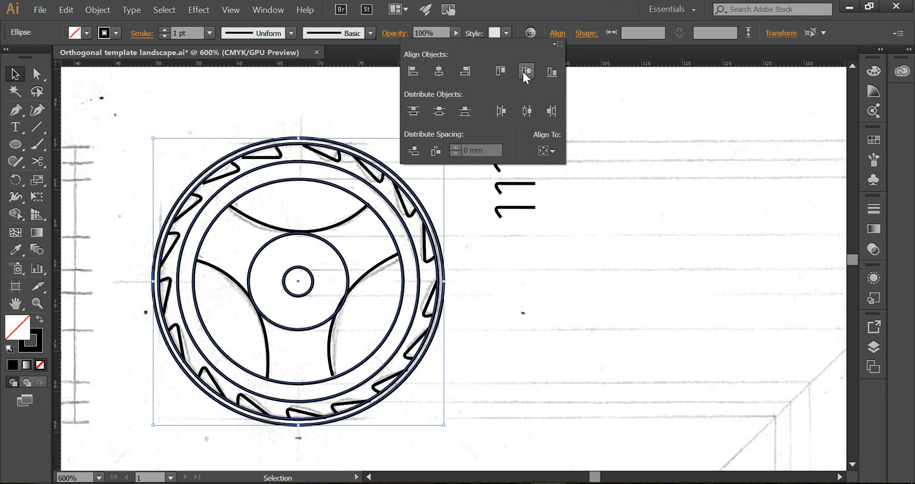
left_click(525, 301)
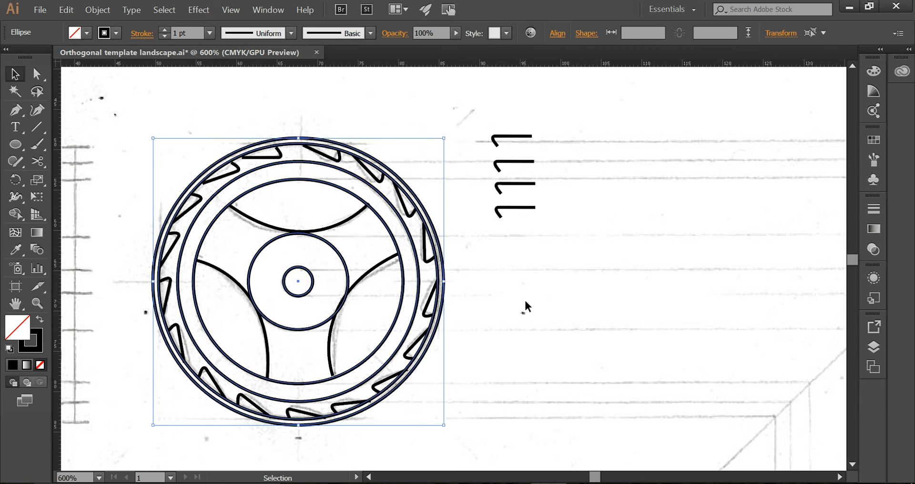
left_click(549, 265)
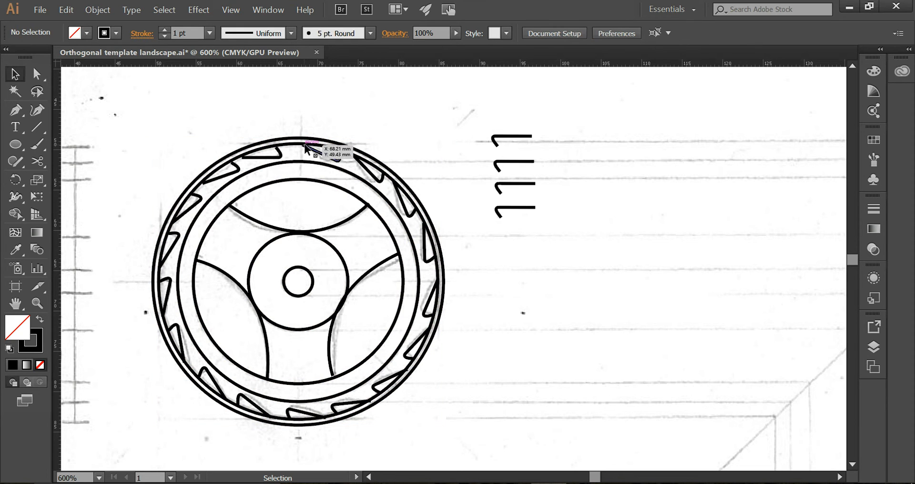
Check the rotation angles of the notches near the top of the top view's rim, one after another
left_click(316, 153)
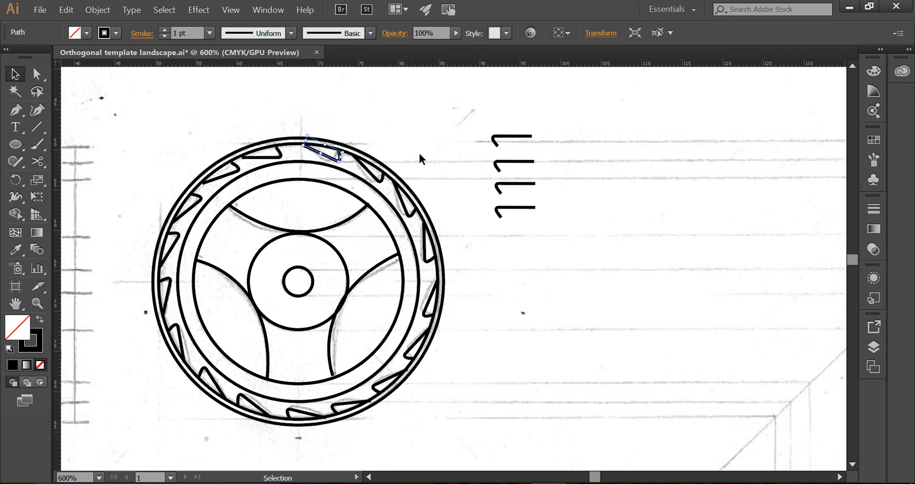
left_click(511, 138)
left_click(329, 161)
left_click(267, 157)
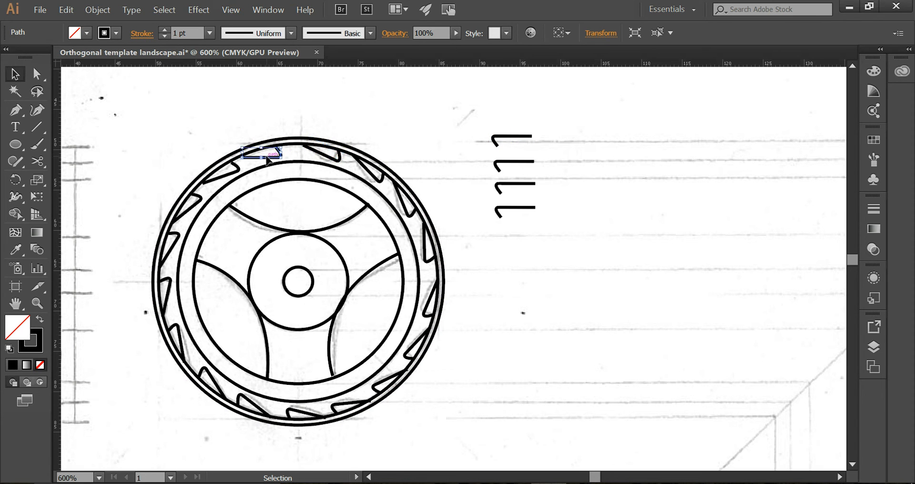
left_click(320, 153)
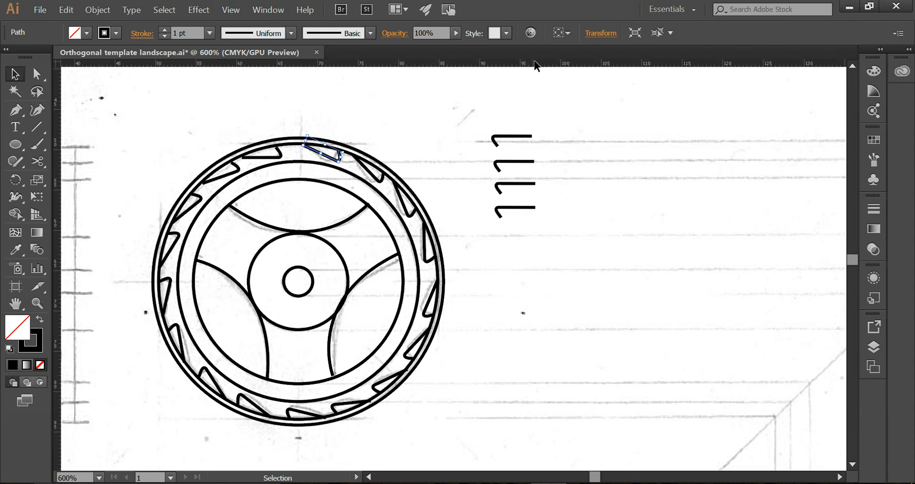
left_click(590, 38)
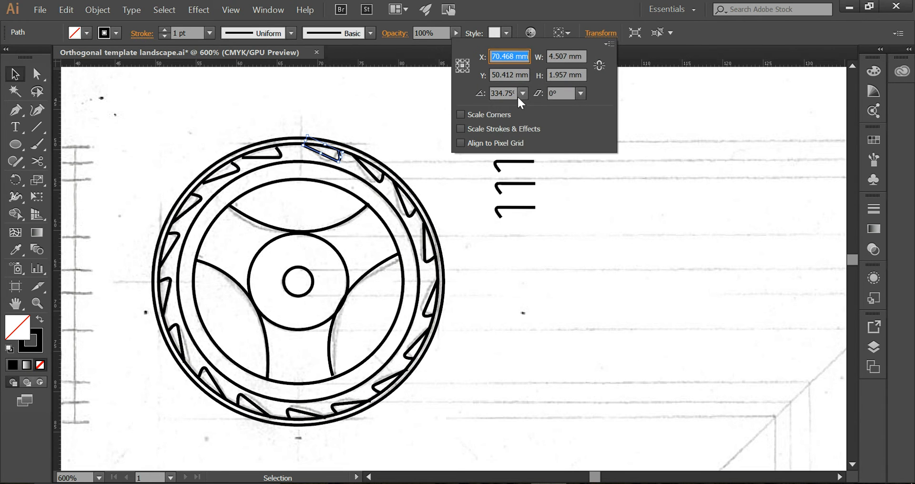
left_click(259, 156)
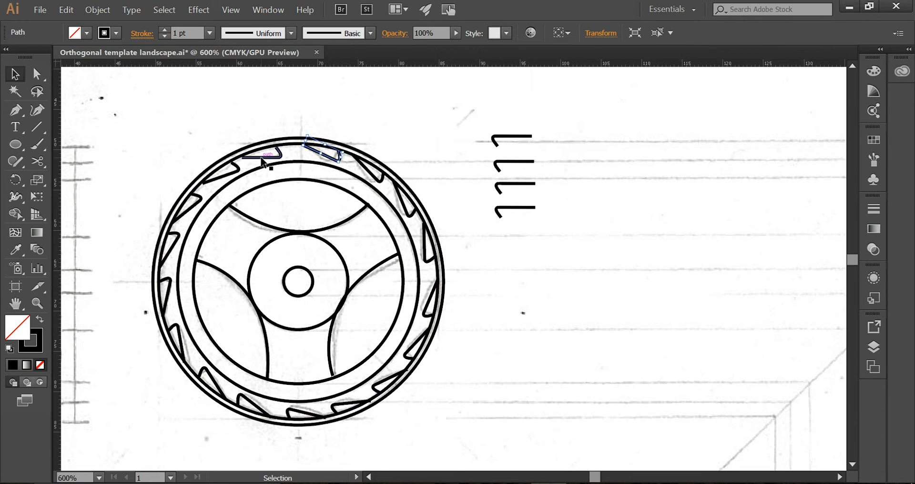
left_click(259, 154)
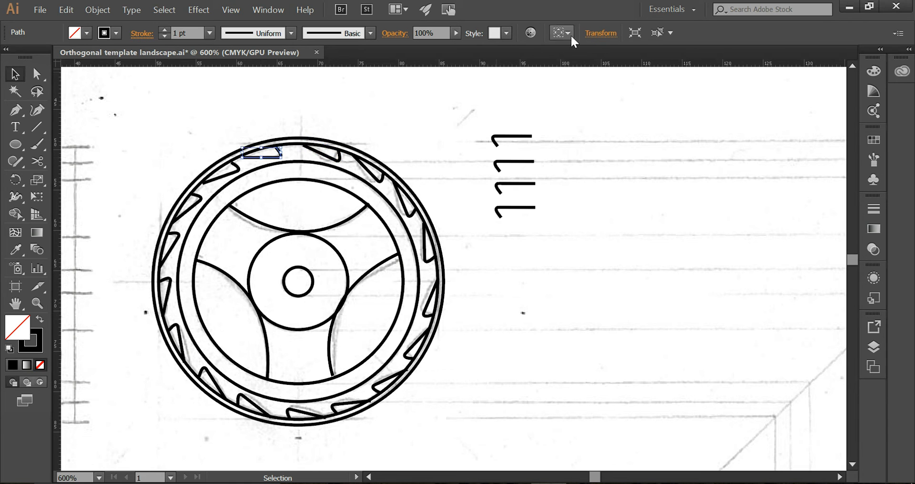
left_click(608, 33)
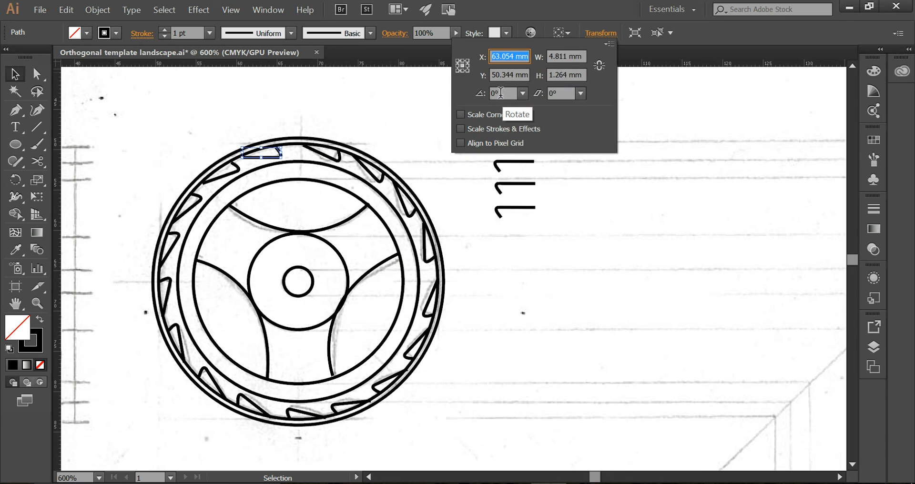
left_click(219, 181)
left_click(220, 178)
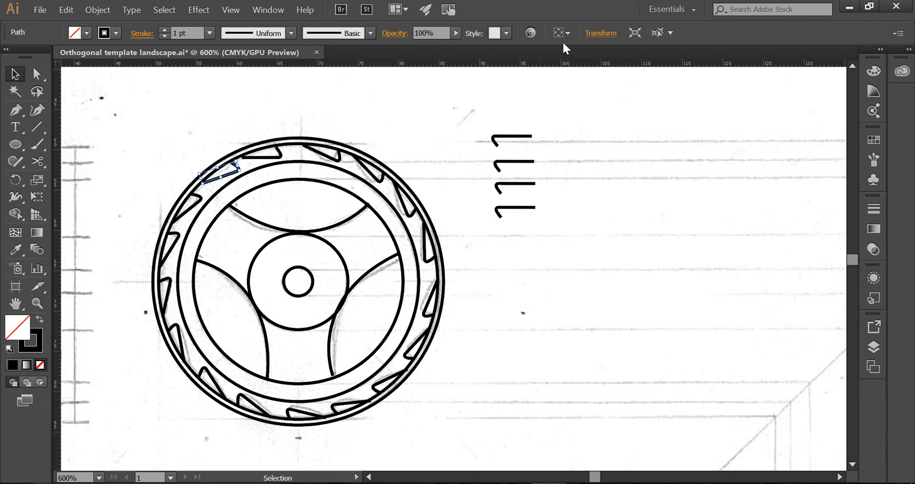
left_click(593, 33)
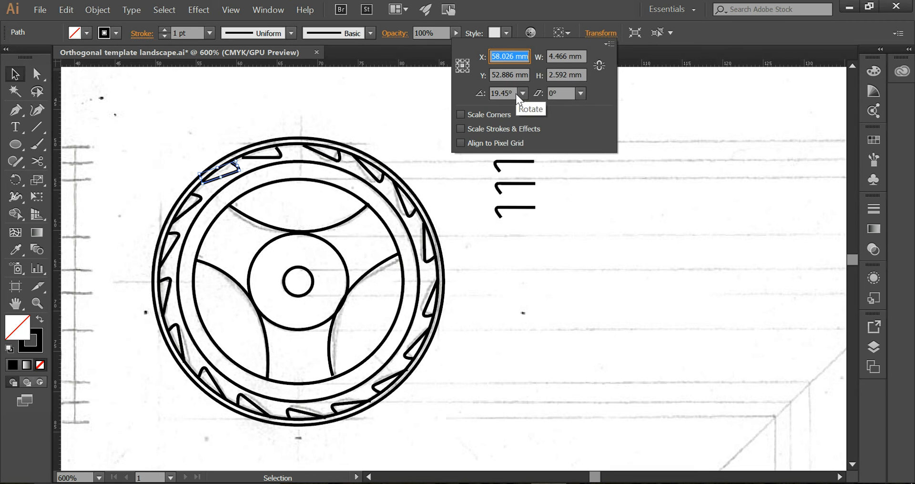
Try to add 19.45° to the rotation of the rim notch set at 38.9°, and clear the selection
left_click(183, 213, "shift")
left_click(185, 213)
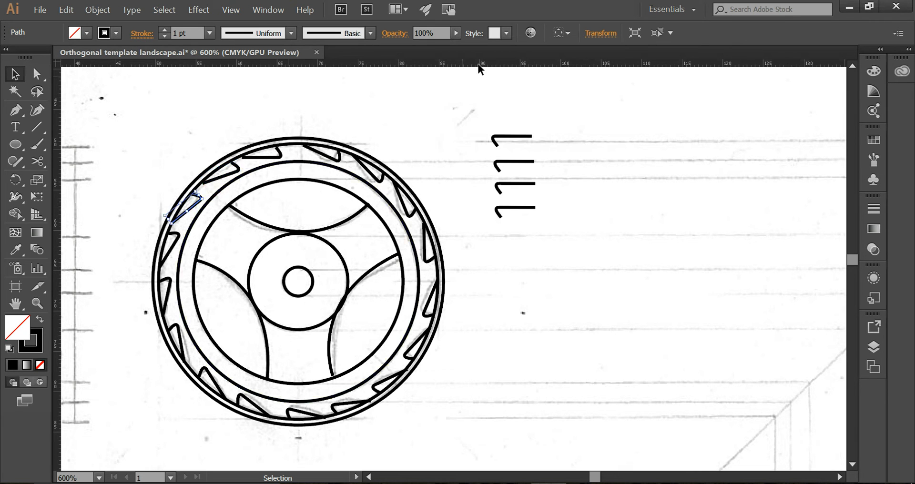
left_click(597, 34)
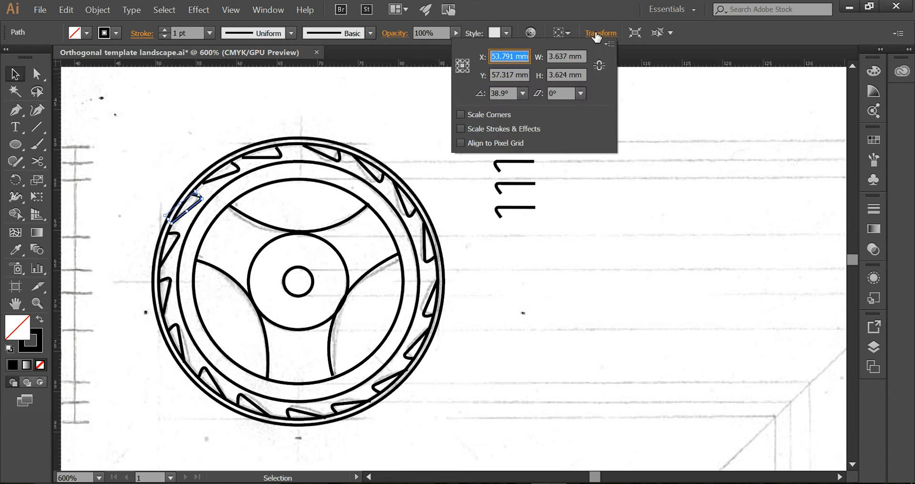
left_click(511, 92)
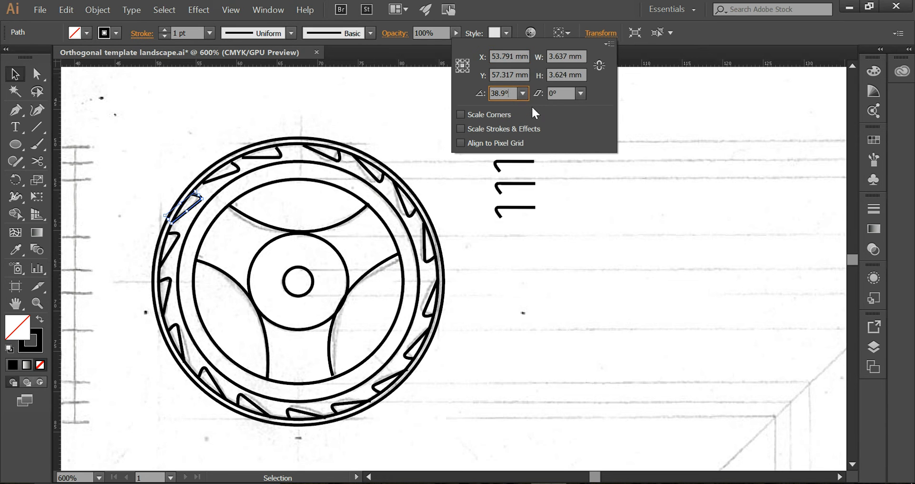
type("+ 19.45")
key("Return")
mouse_move(193, 200)
left_mouse_down()
mouse_move(176, 242)
mouse_move(196, 201)
left_mouse_up()
key("a")
left_click(264, 253)
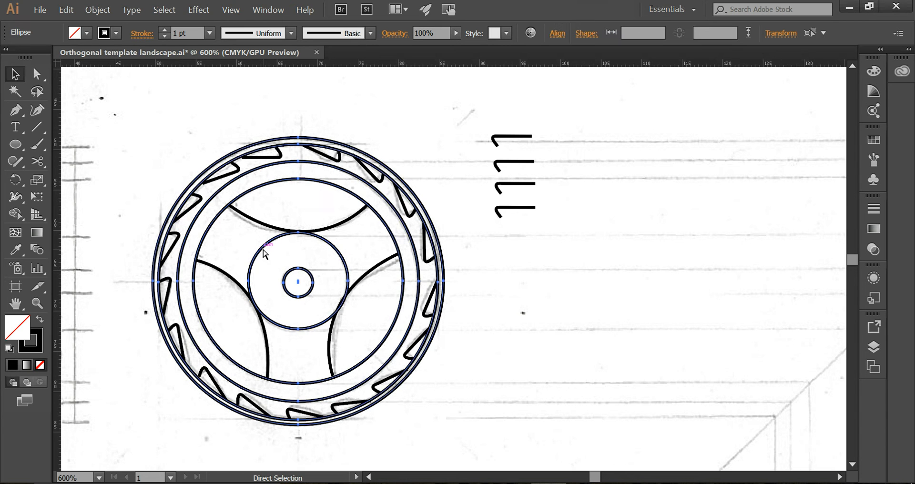
key("v")
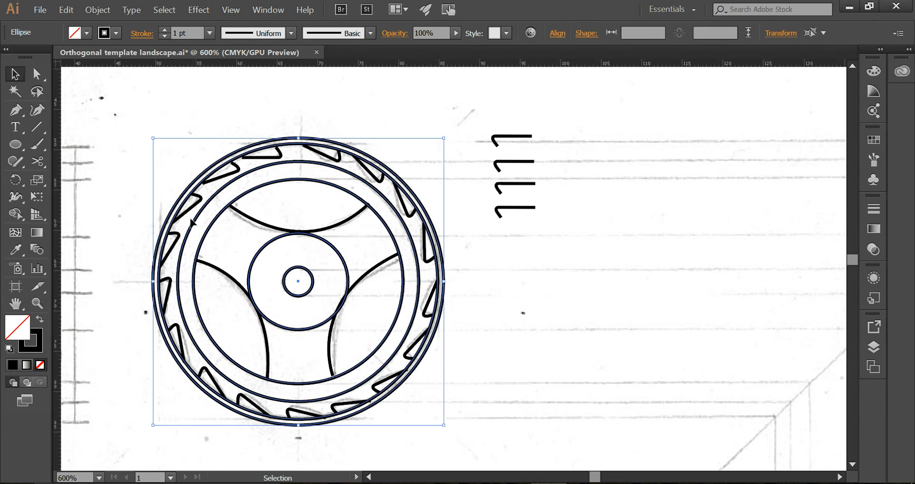
left_click(135, 171)
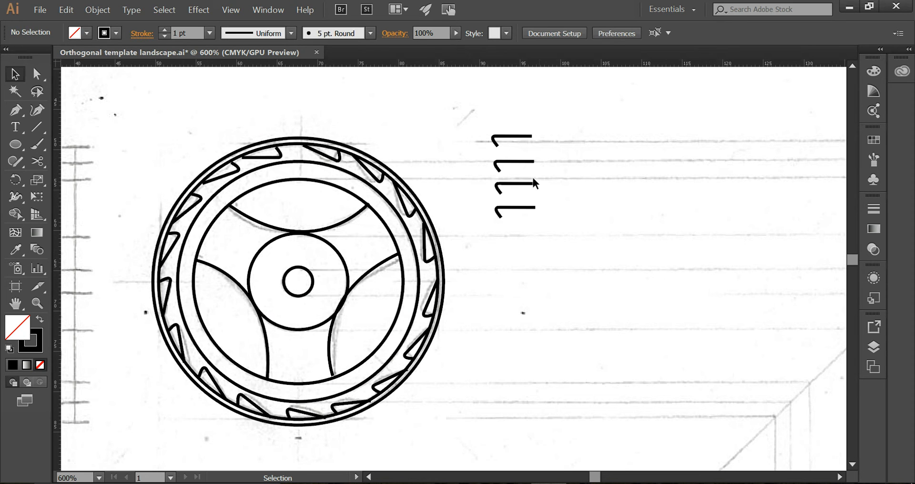
Rotate the uppermost loose hooked line beside the top view
left_click(513, 138)
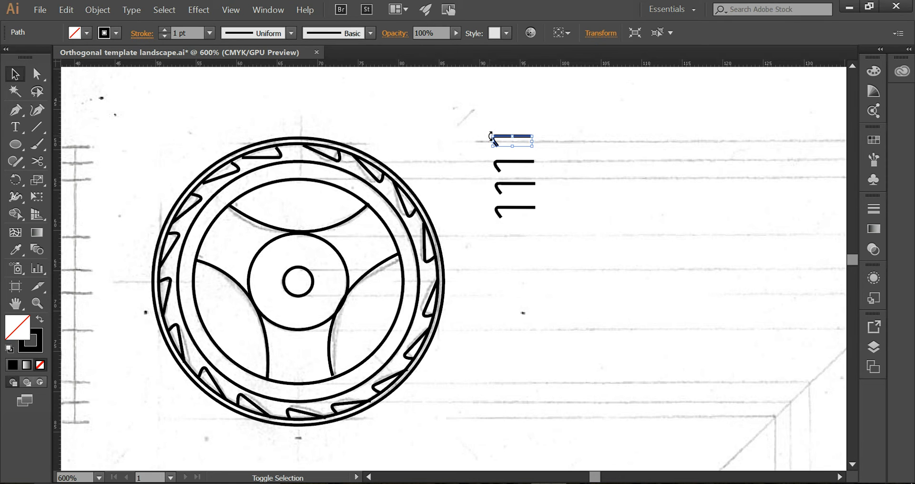
left_click_drag(491, 136, 547, 141)
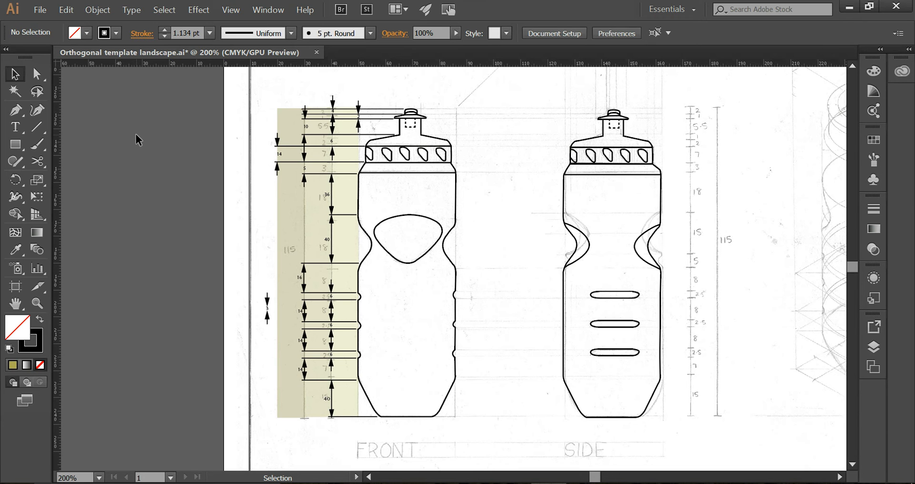
Examine the front view's dimension lines, the undimensioned side view and the top view's diameter leaders against the scanned sketch
scroll(305, 214, "up", 8)
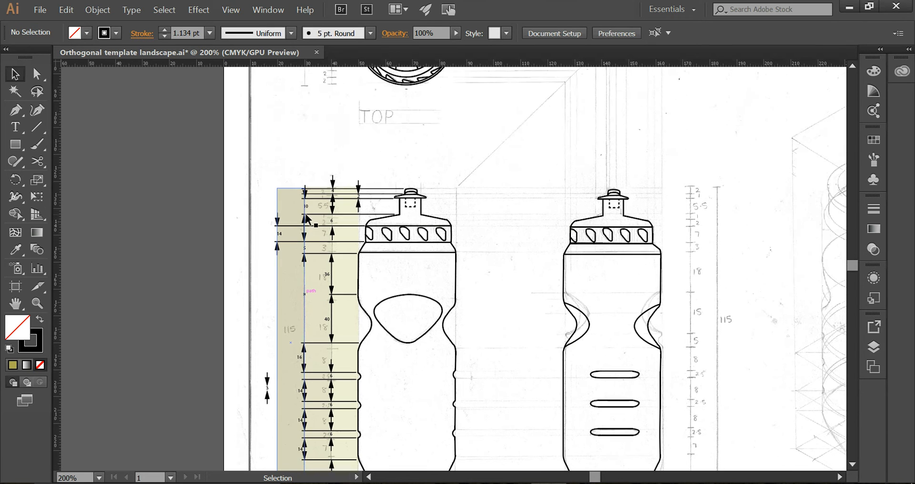
scroll(306, 215, "down", 8)
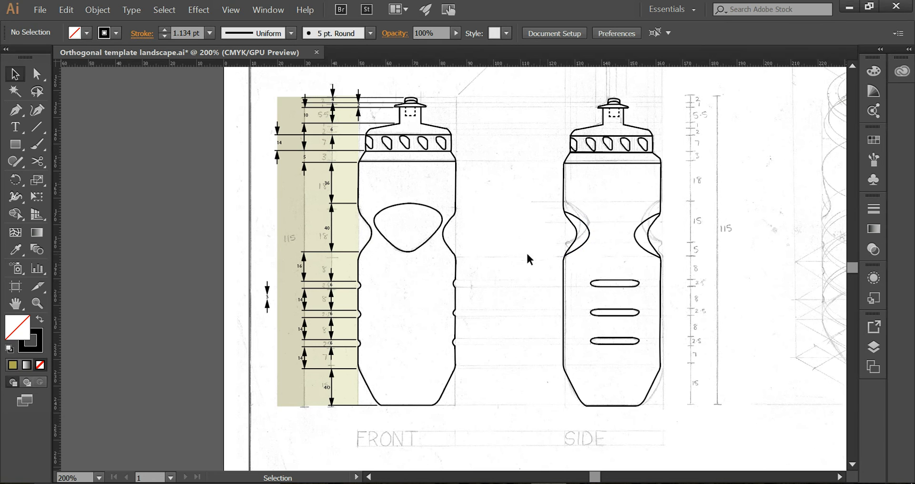
scroll(540, 280, "up", 7)
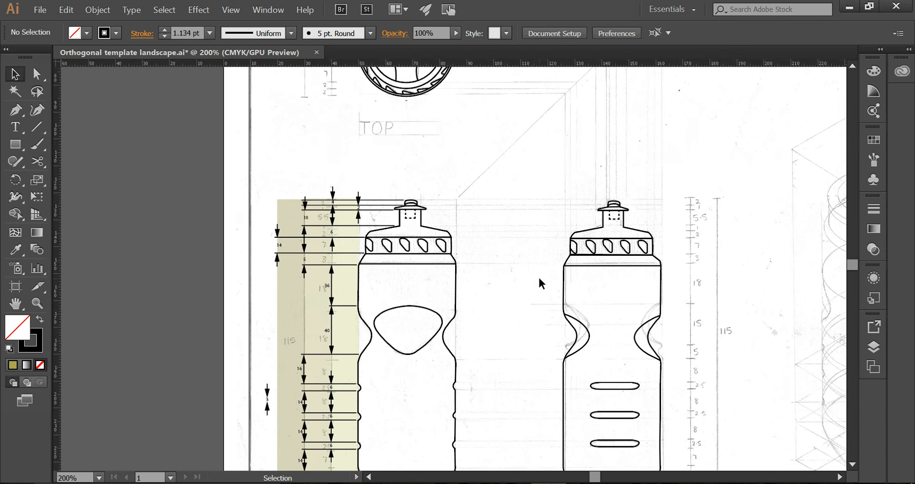
scroll(538, 281, "down", 7)
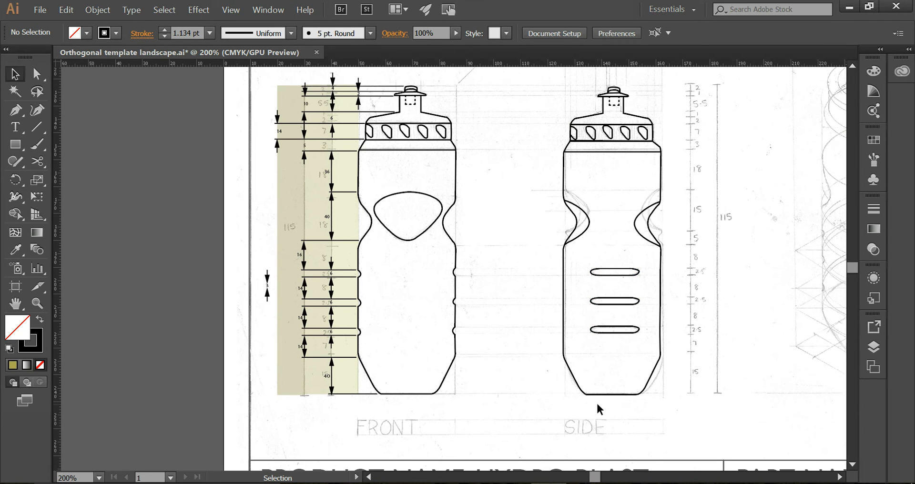
scroll(615, 396, "up", 4)
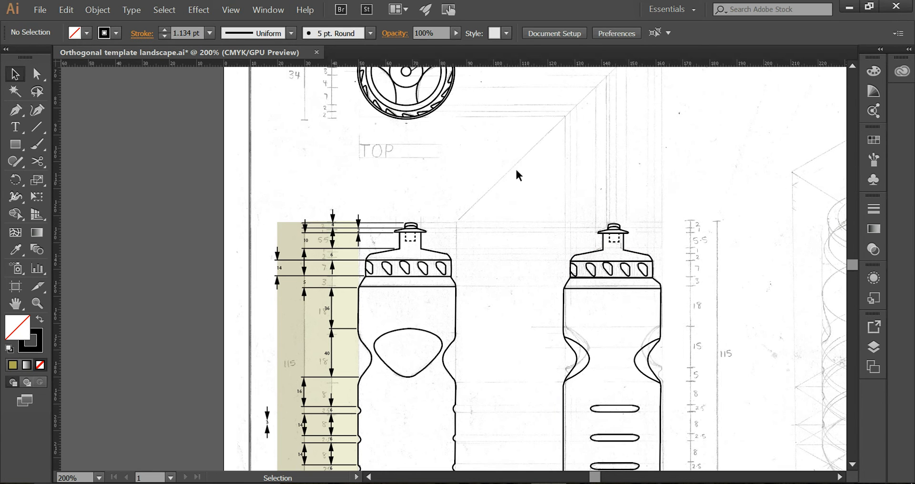
scroll(508, 351, "down", 4)
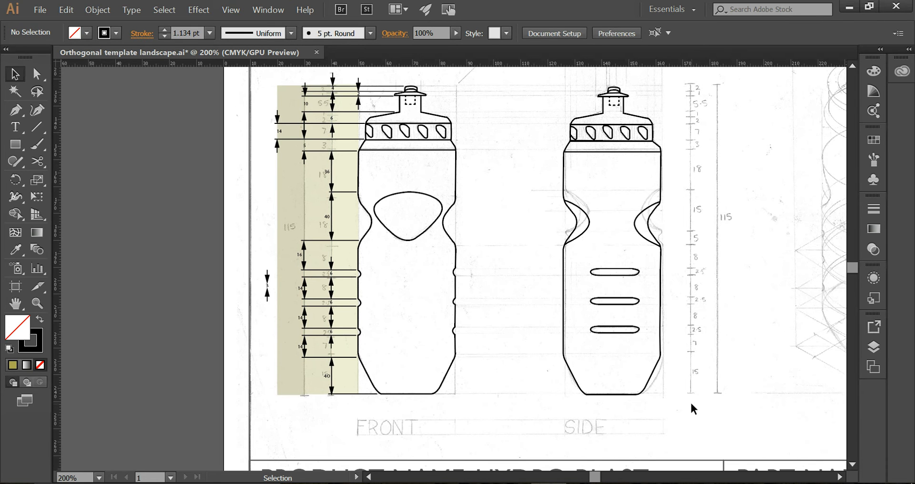
scroll(686, 275, "up", 5)
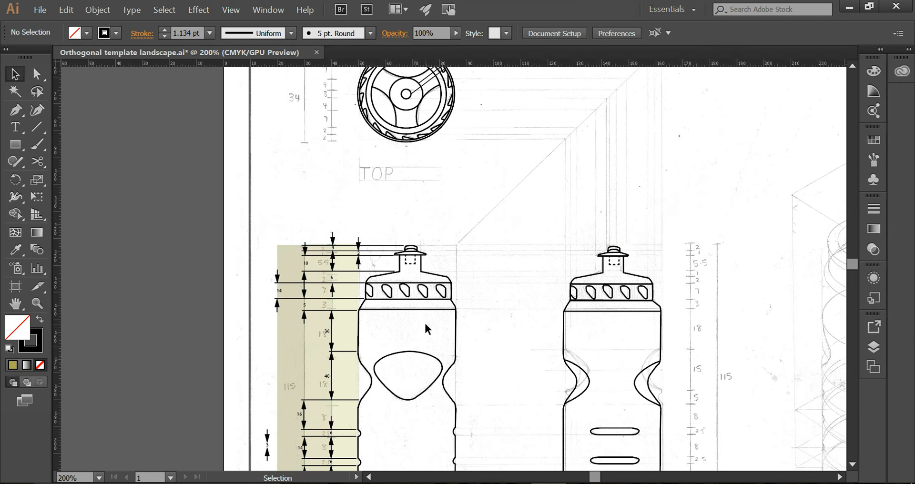
scroll(424, 321, "up", 3)
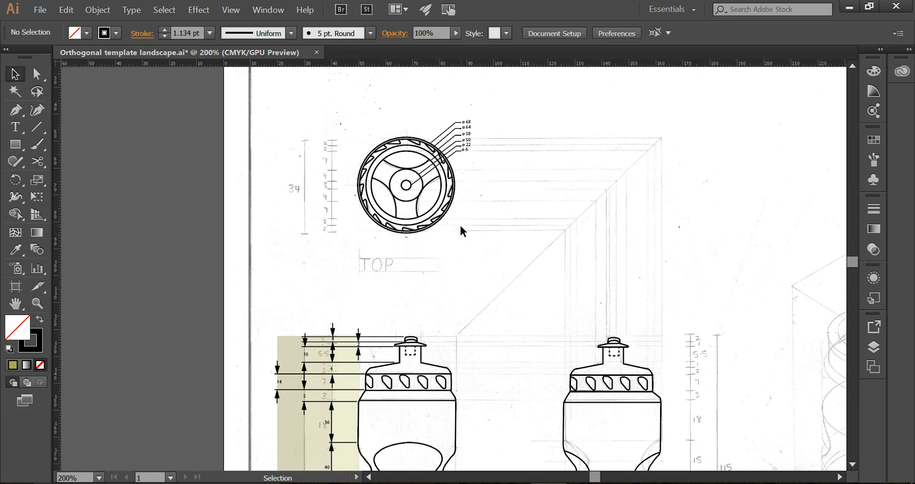
Examine the height dimensions of the front and side views and the title block against the scanned sketch
scroll(460, 226, "down", 3)
scroll(460, 232, "down", 6)
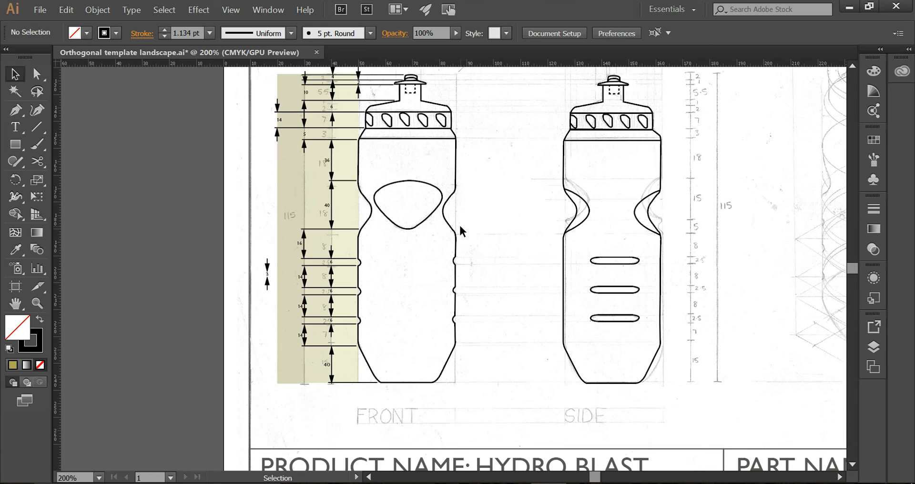
scroll(460, 227, "up", 1)
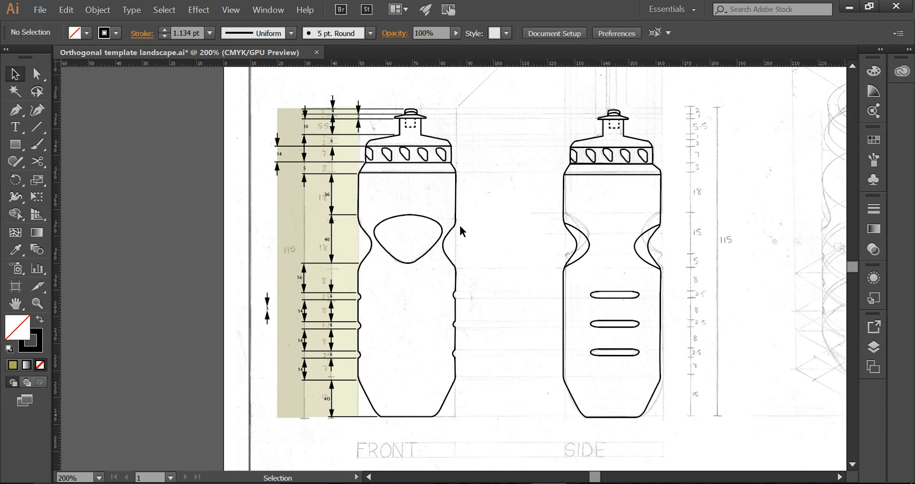
key("ctrl+equal")
key("ctrl+minus")
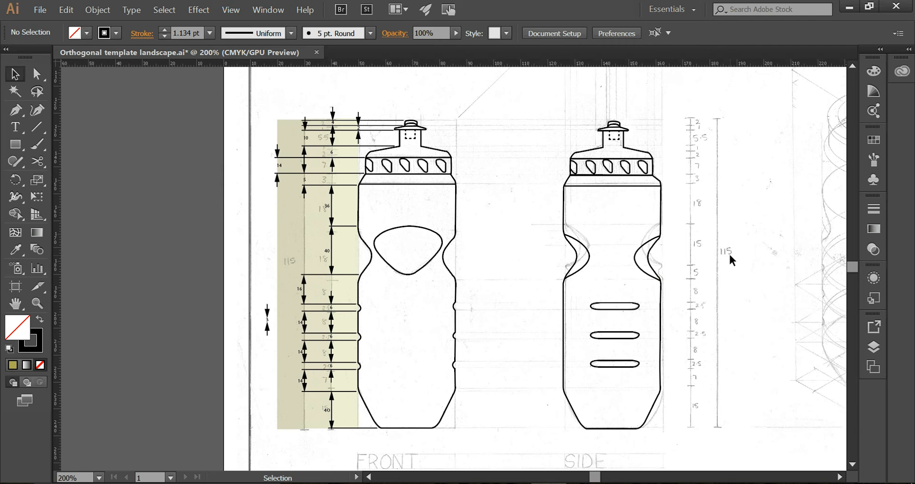
scroll(730, 256, "down", 5)
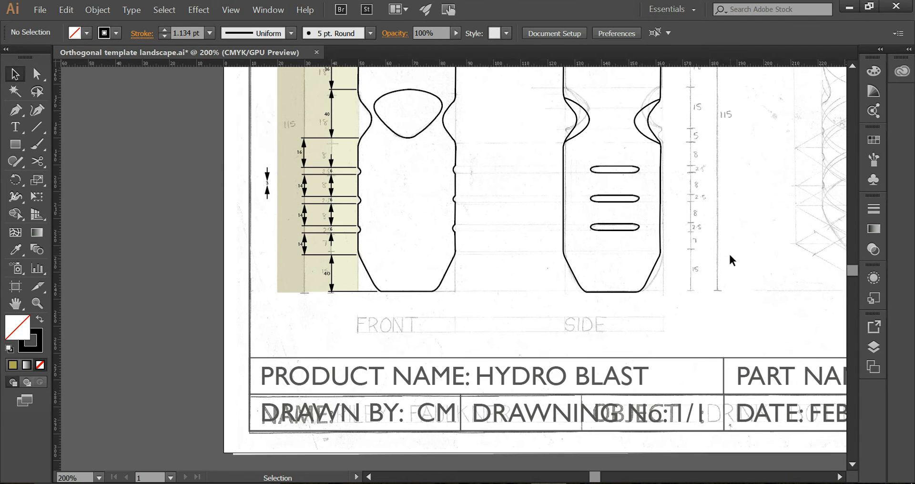
scroll(729, 256, "right", 15)
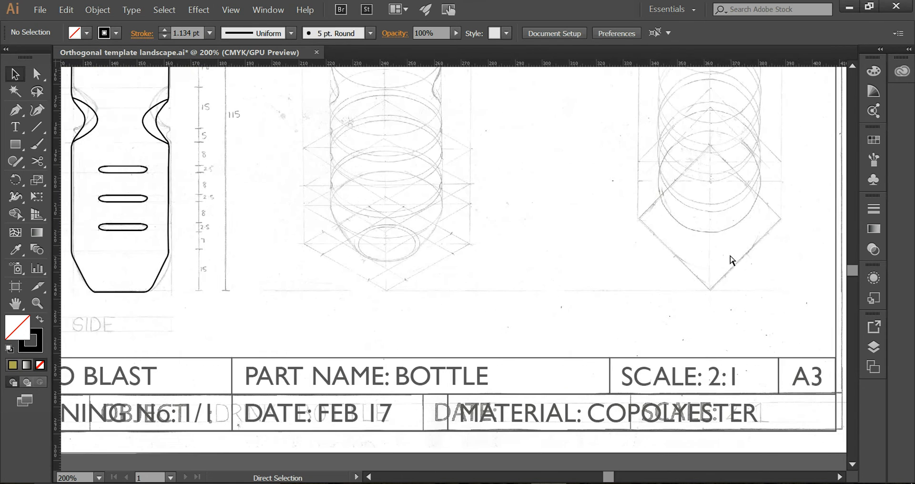
scroll(731, 261, "left", 12)
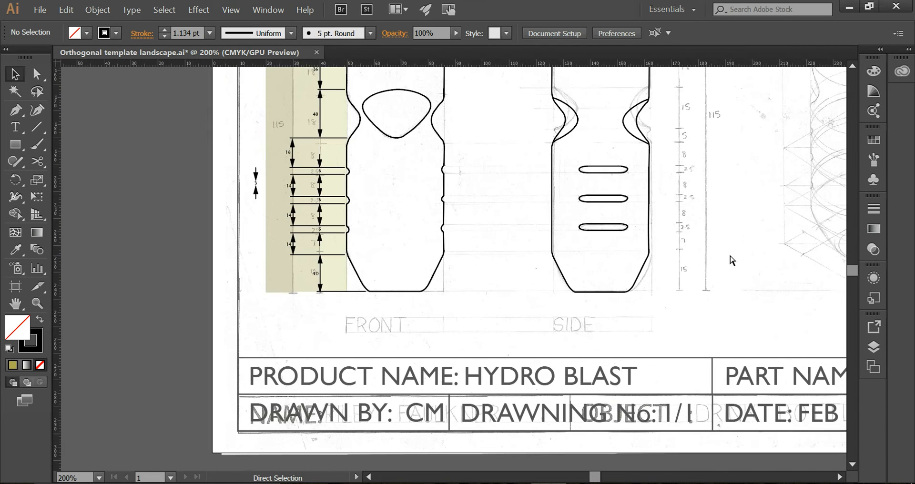
scroll(732, 261, "up", 3)
scroll(731, 261, "up", 2)
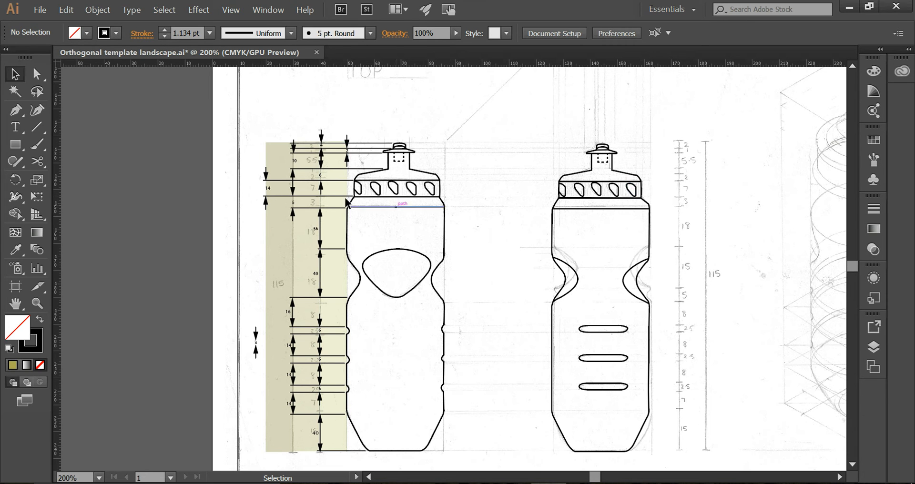
Draw a tall sample rectangle across the page's outer margin, using the fill of the dimension strip nearest the front view
key("ctrl+plus")
key("ctrl+plus")
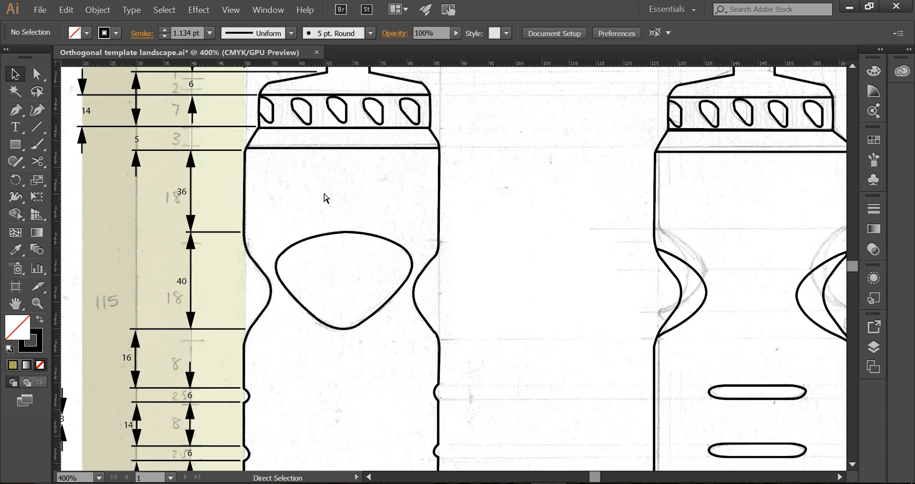
scroll(323, 197, "up", 1)
scroll(324, 197, "left", 4)
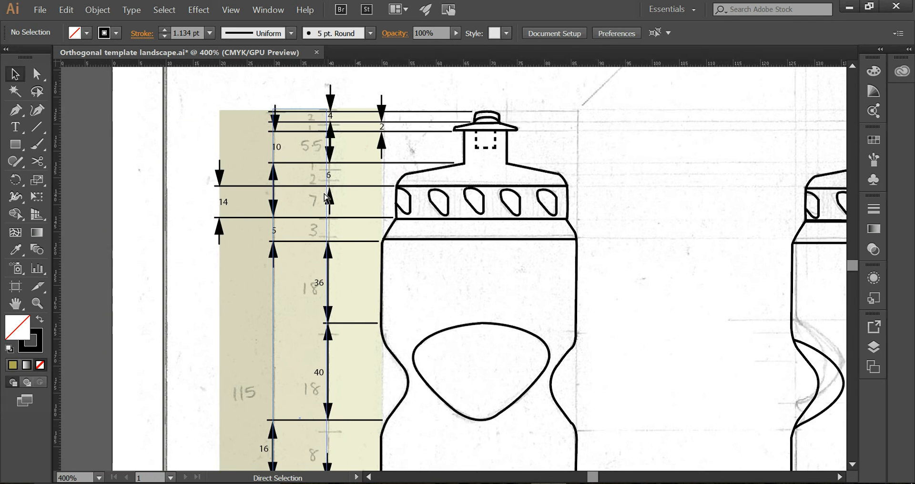
left_click(360, 201)
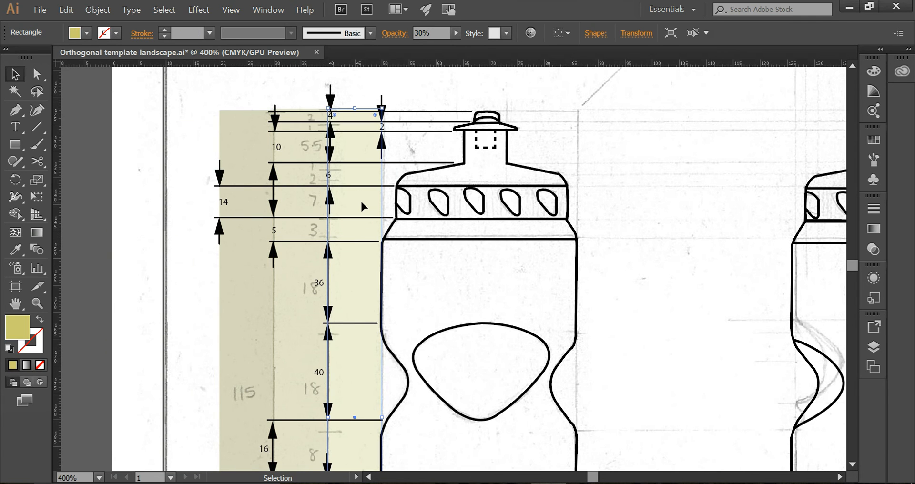
left_click(15, 143)
left_click_drag(105, 135, 164, 270)
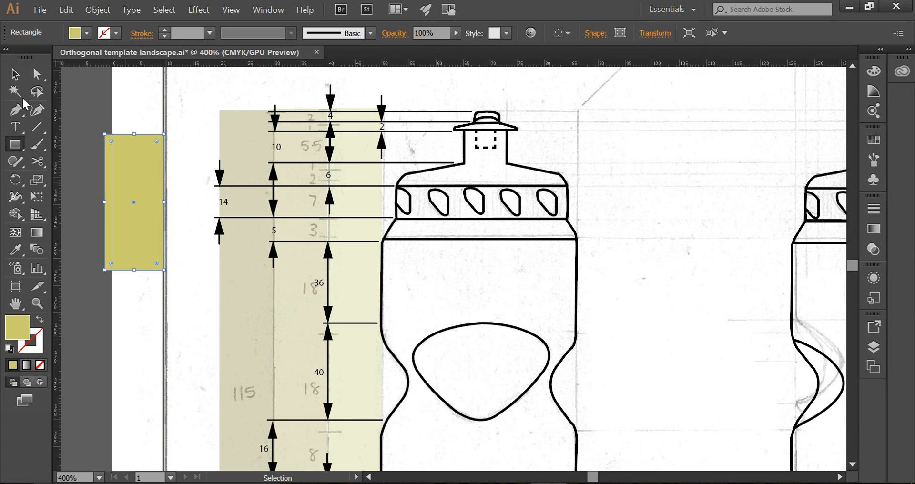
Check the transform dimensions of the coloured strip nearest the front view and review how the dimension lines sit on it
left_click(15, 74)
left_click(358, 151)
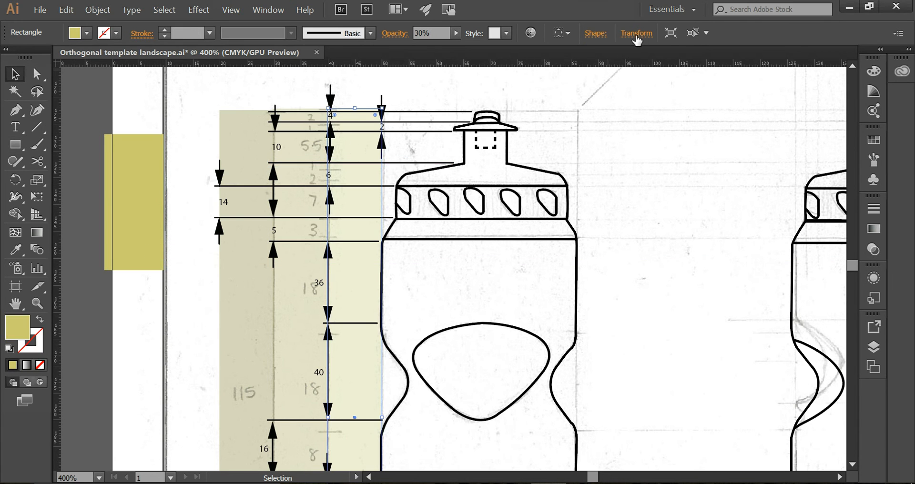
left_click(636, 34)
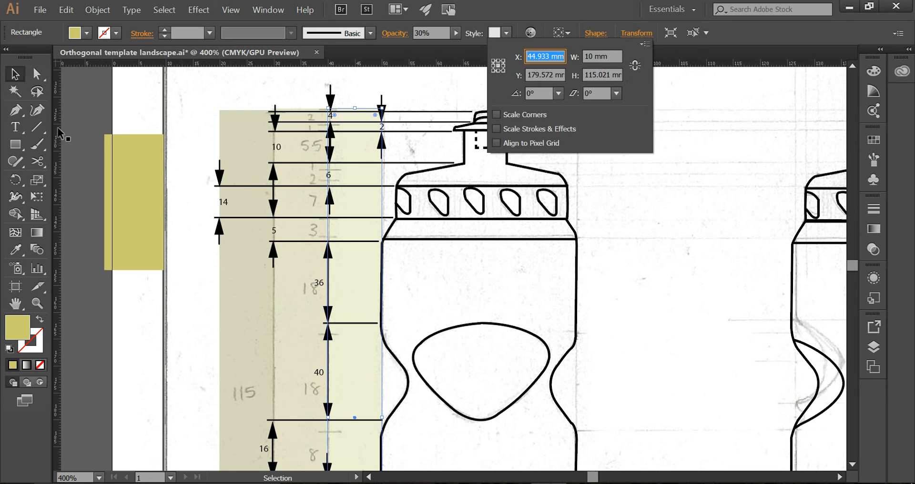
left_click(15, 75)
left_click(98, 119)
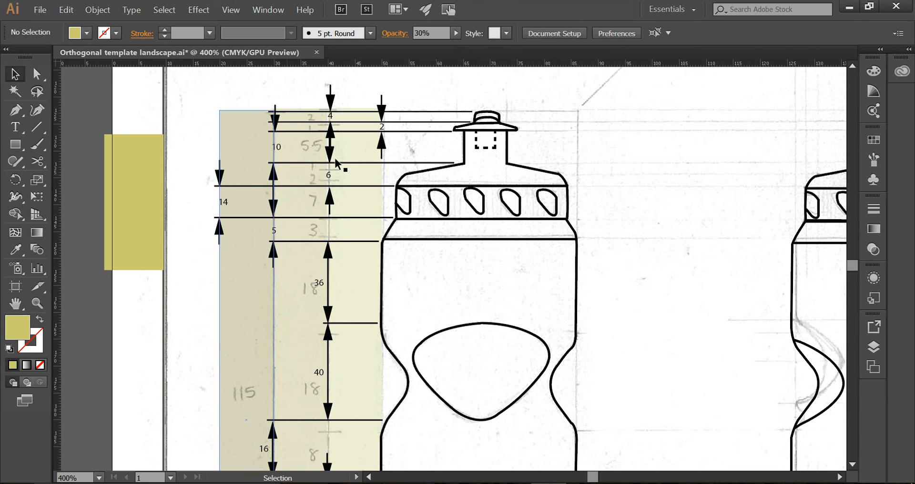
scroll(343, 160, "down", 3)
scroll(344, 161, "down", 9)
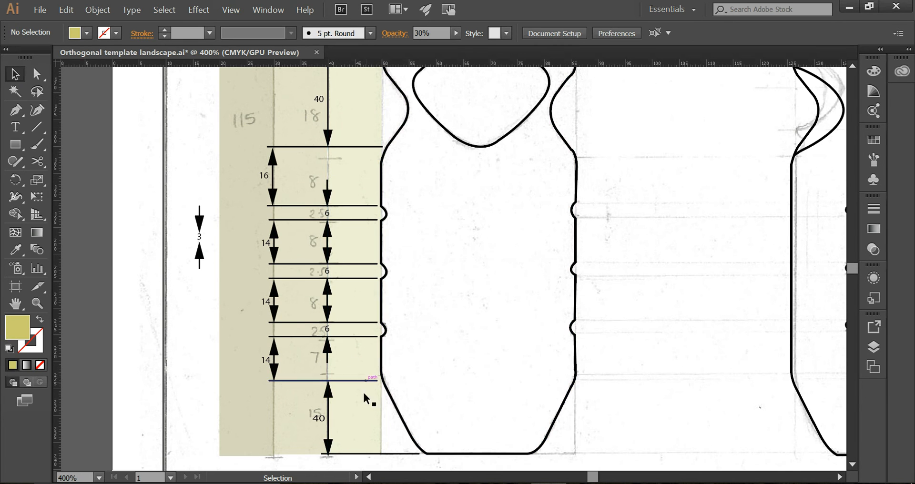
scroll(352, 396, "up", 11)
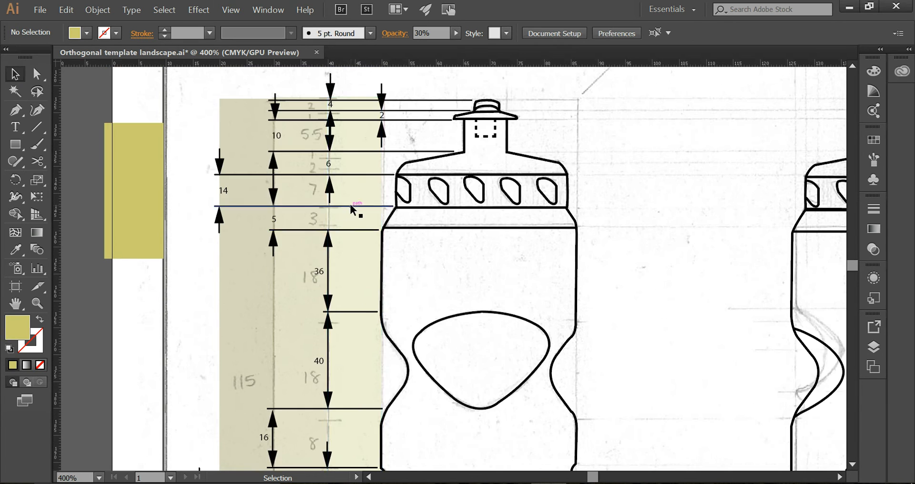
Inspect the coloured dimension strips beside the front view one by one, from the bottle outwards
left_click(351, 192)
left_click_drag(350, 187, 294, 190)
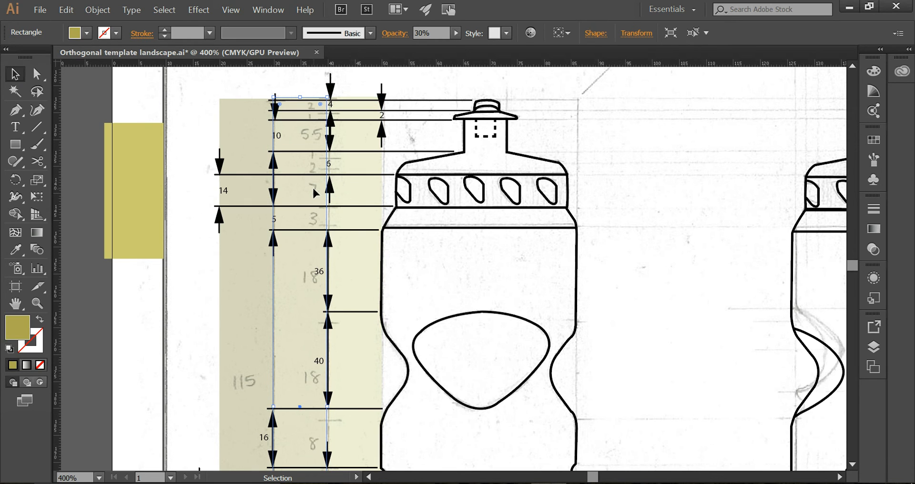
left_click_drag(312, 187, 240, 188)
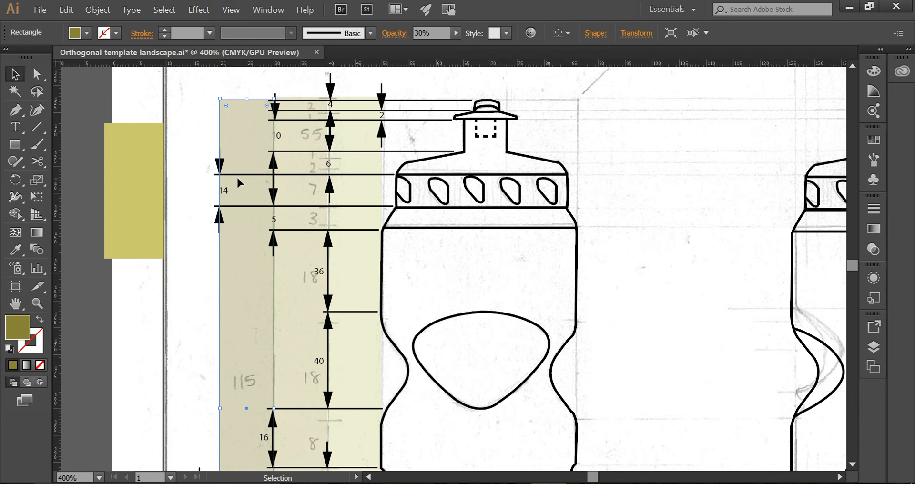
scroll(237, 181, "down", 9)
scroll(237, 179, "up", 7)
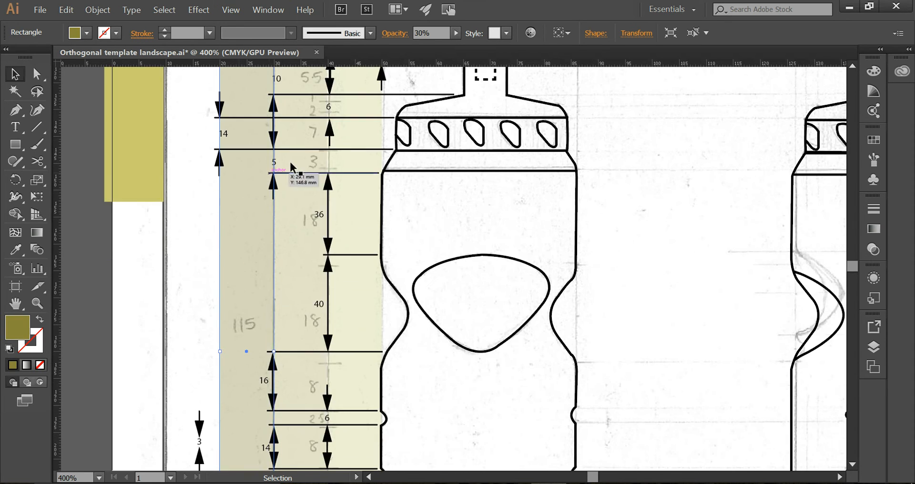
scroll(240, 248, "up", 4)
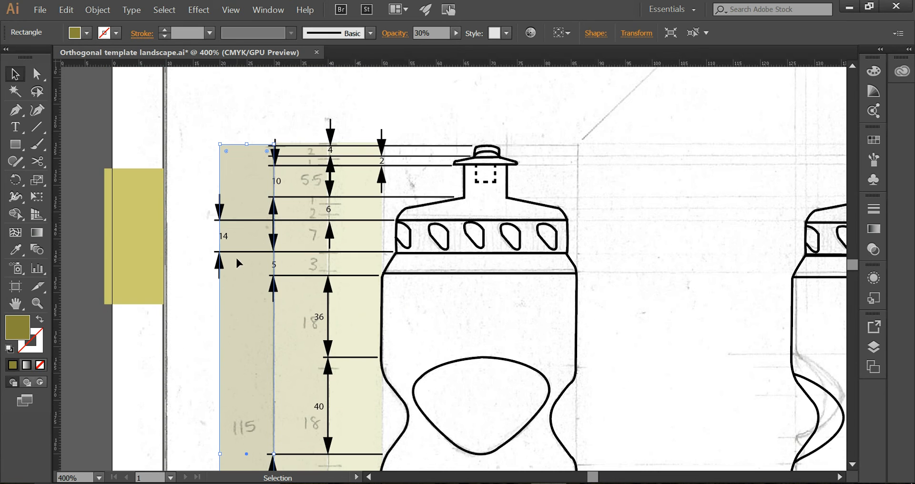
Compare the opacity of the sample margin rectangle with that of the outermost dimension strip, and delete the sample rectangle
left_click(134, 245)
left_click(259, 180)
left_click(145, 211)
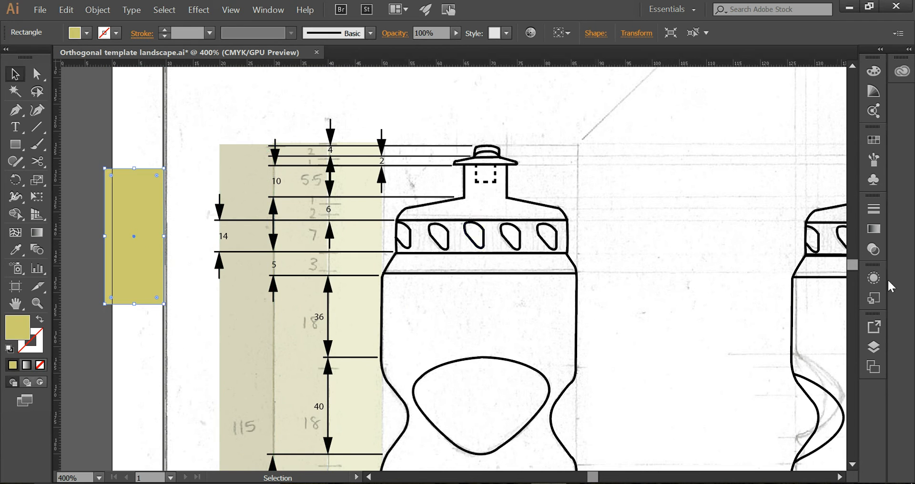
left_click(877, 246)
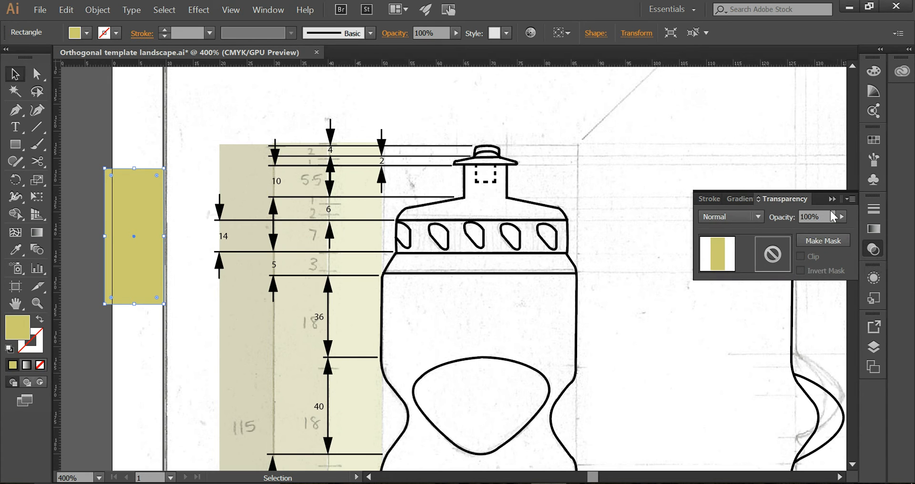
left_click(224, 232)
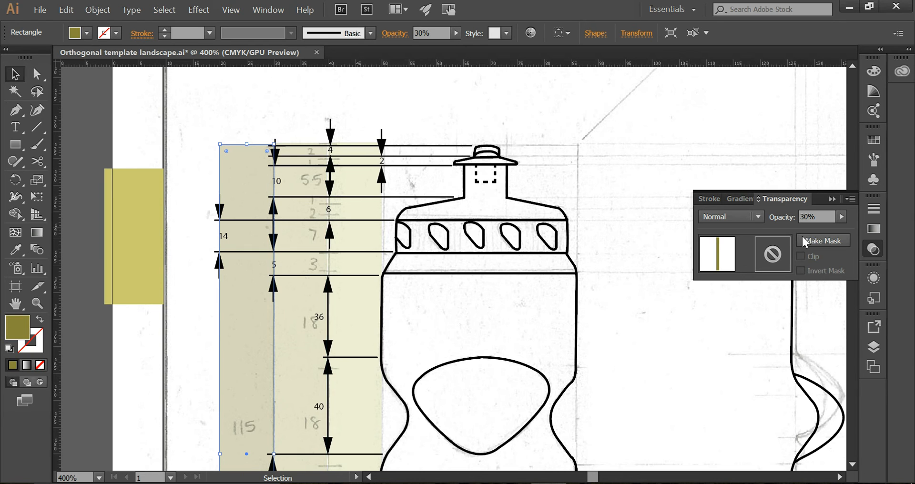
left_click(127, 220)
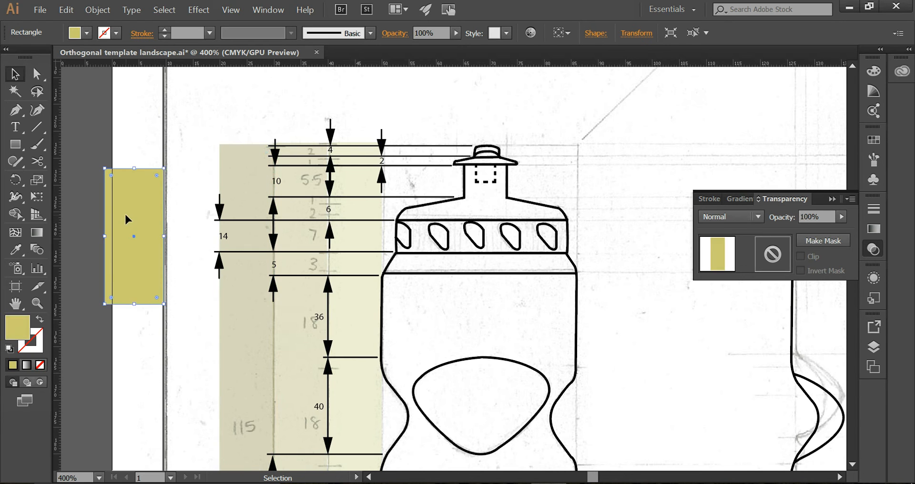
key("Delete")
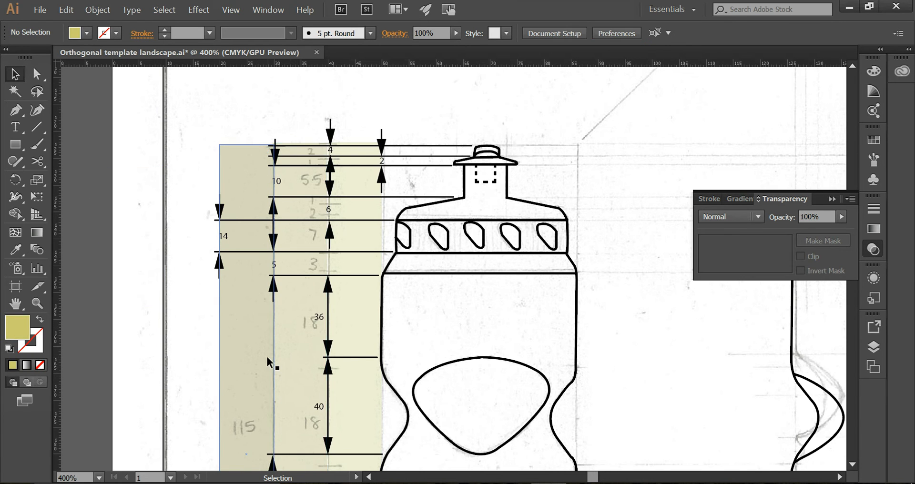
Close the transparency settings and examine the dimension arrows along the strips from the spout down to the ribs
scroll(267, 357, "down", 3)
scroll(267, 358, "down", 2)
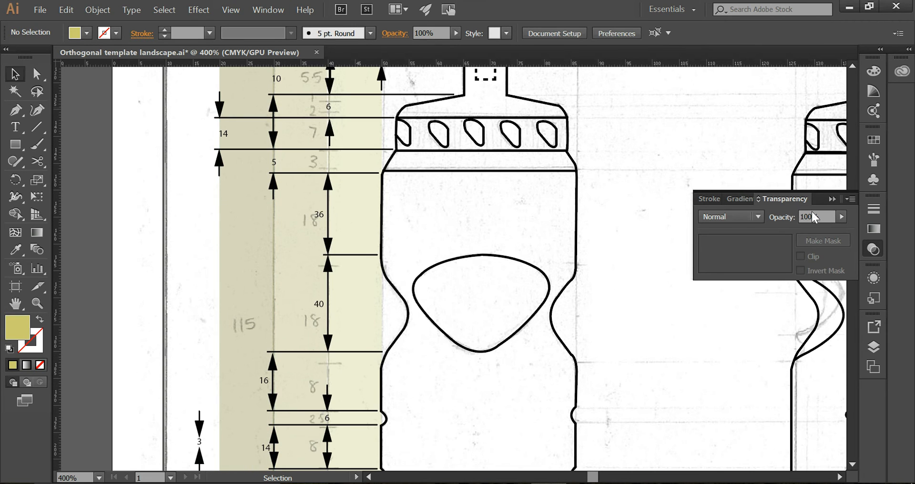
left_click(831, 198)
scroll(510, 310, "up", 4)
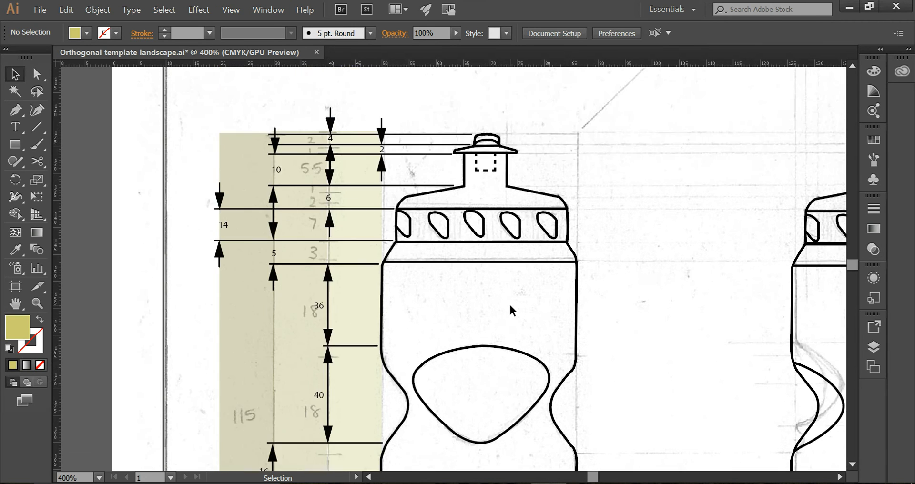
scroll(406, 189, "down", 7)
scroll(361, 102, "up", 6)
scroll(343, 230, "down", 15)
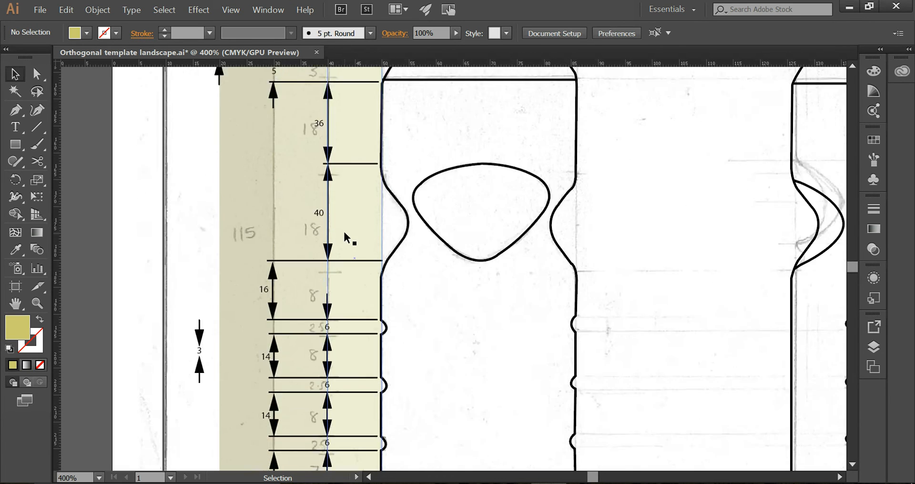
scroll(355, 313, "up", 13)
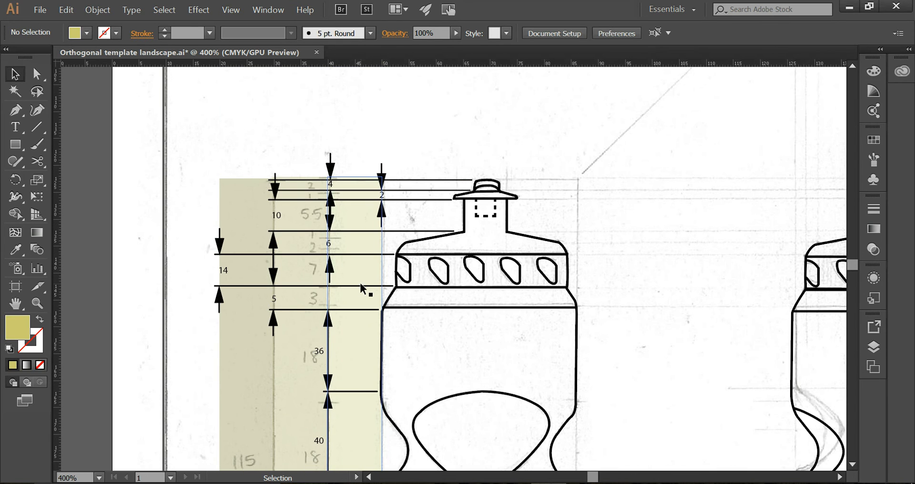
Inspect the extension line level with the top of the front view's spout and clear the selection
left_click(468, 180)
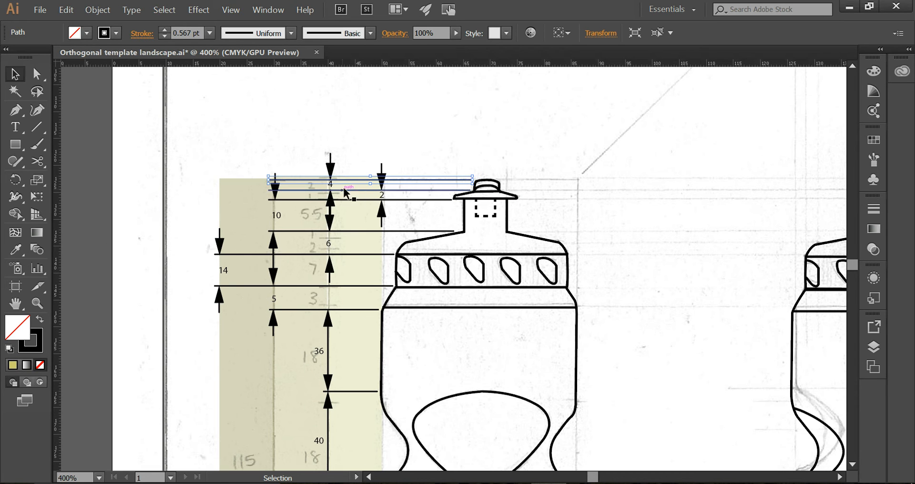
left_click(276, 140)
left_click(307, 180)
left_click(256, 146)
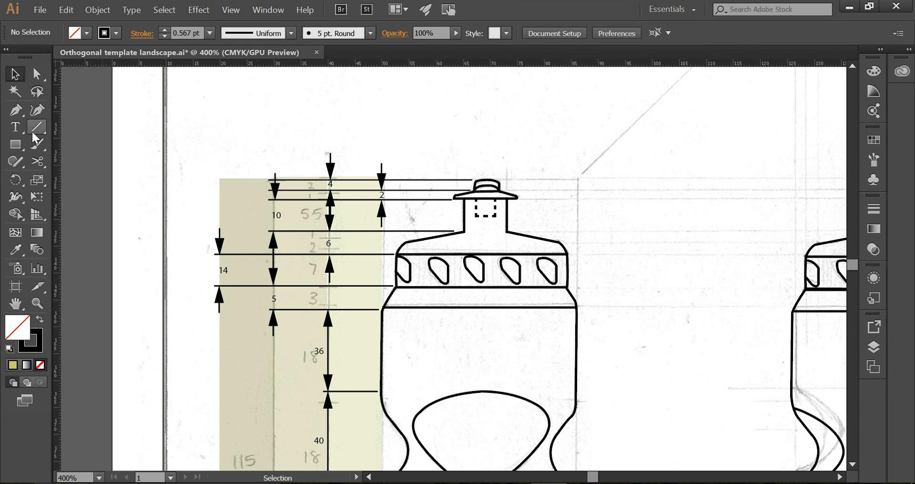
Draw a 0.567 pt, nearly horizontal line from the top of the front view's spout towards the side view, and deselect it
left_click(15, 110)
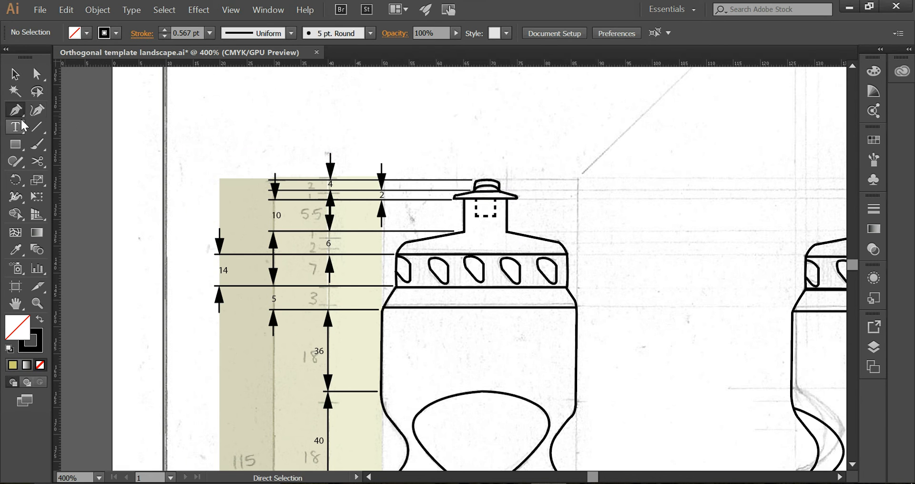
left_click(36, 126)
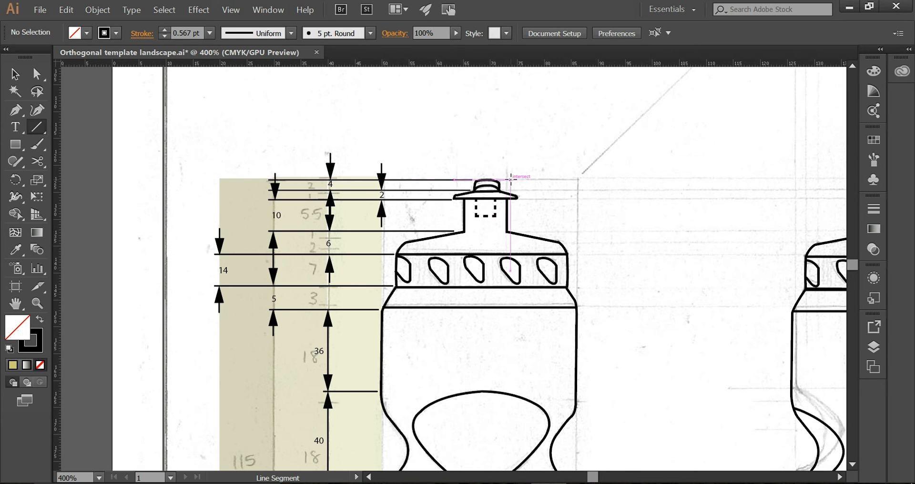
left_click_drag(504, 178, 694, 179)
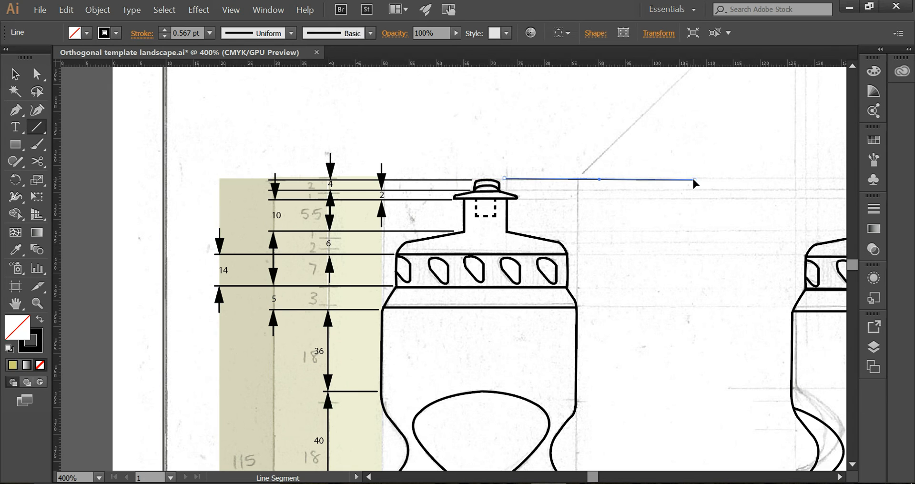
left_click(15, 73)
left_click(548, 143)
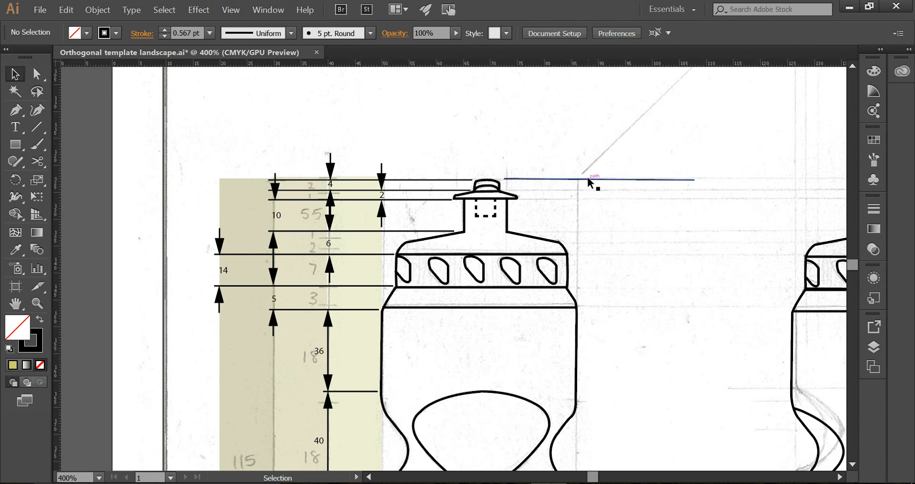
Duplicate the new extension line and place the copy just below it, level with the top of the spout's flared rim
left_click(589, 180)
left_click_drag(589, 180, 603, 193)
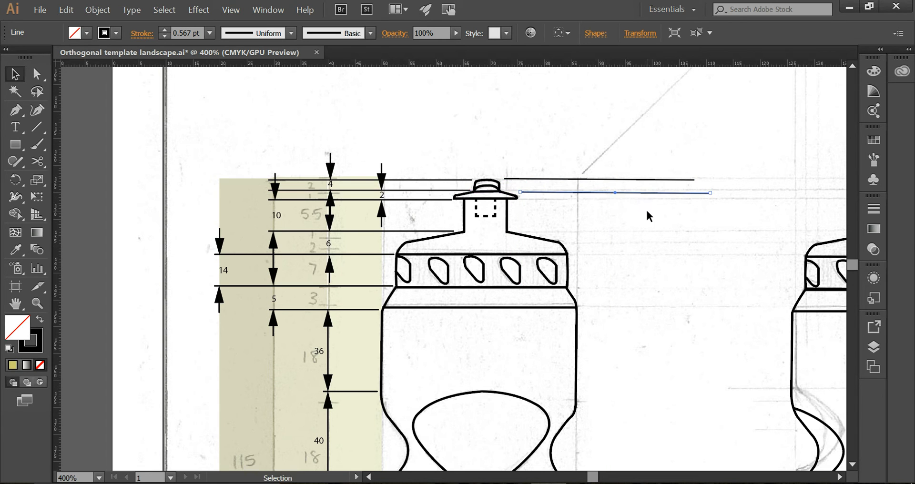
key("Up")
key("Left")
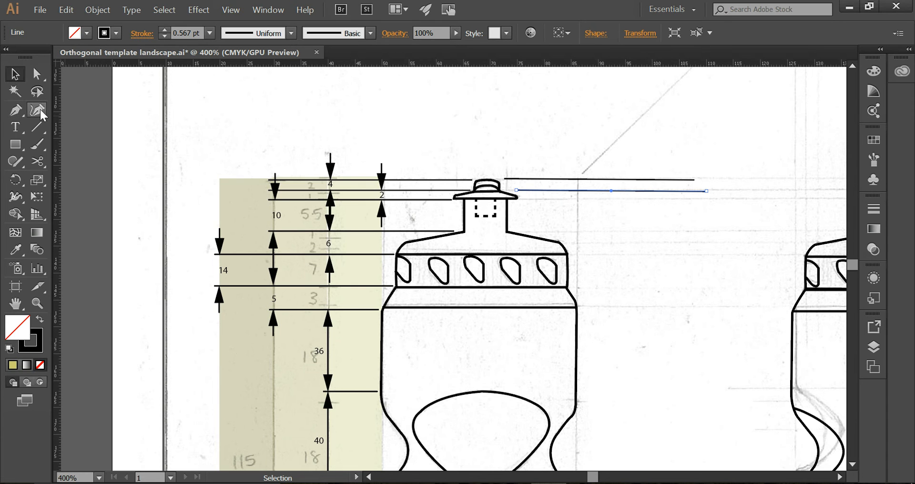
Add a 5 pt Myriad Pro dimension number 2 and centre it between the two new extension lines
left_click(16, 126)
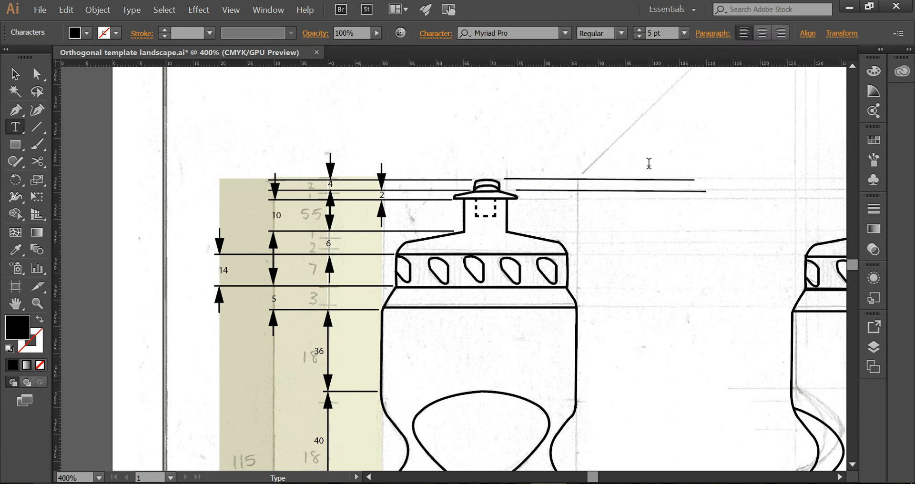
left_click(14, 74)
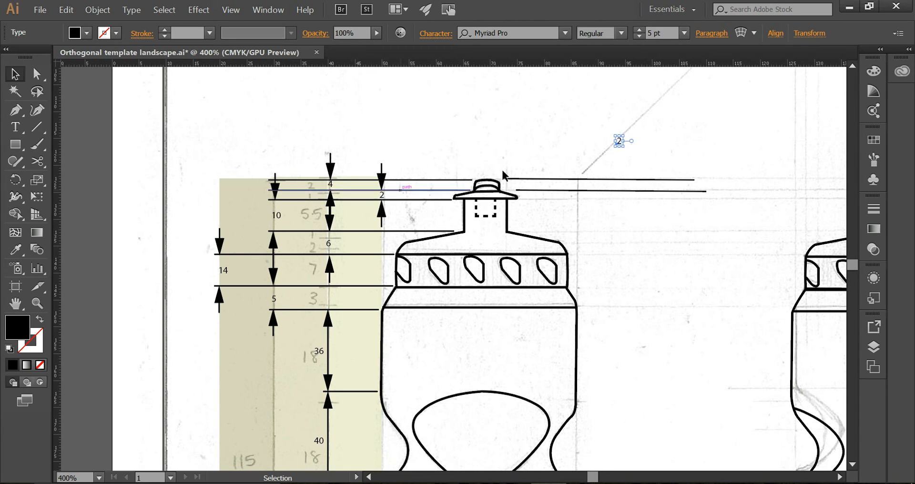
left_click_drag(622, 142, 640, 185)
key("Left")
key("Left")
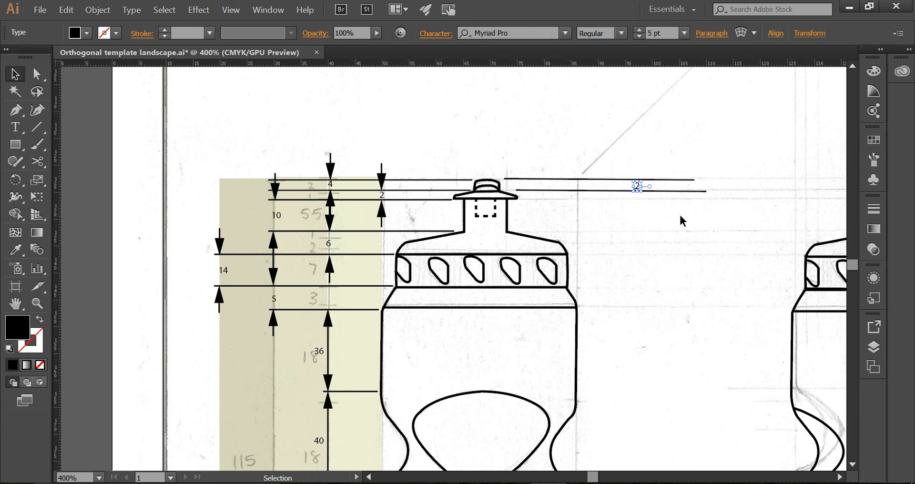
key("Right")
left_click(503, 167)
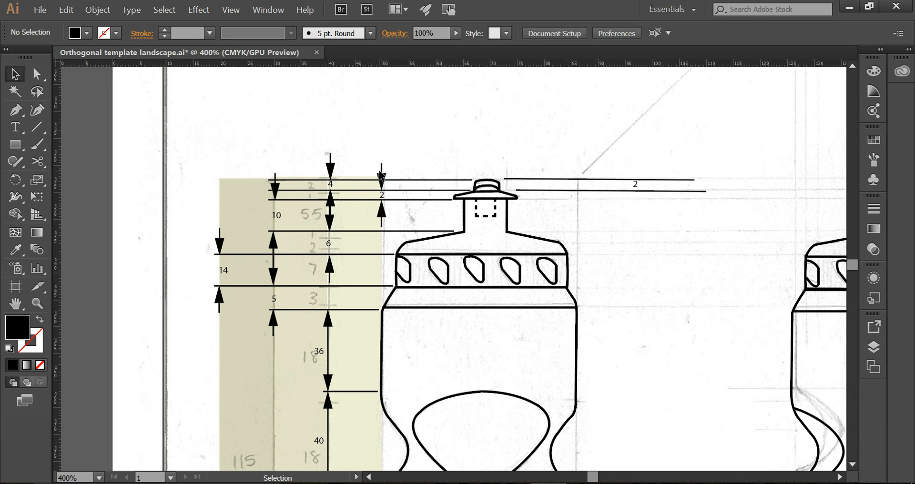
Copy the downward dimension arrow from above the existing 2 onto the upper new extension line, above its number
left_click(381, 178)
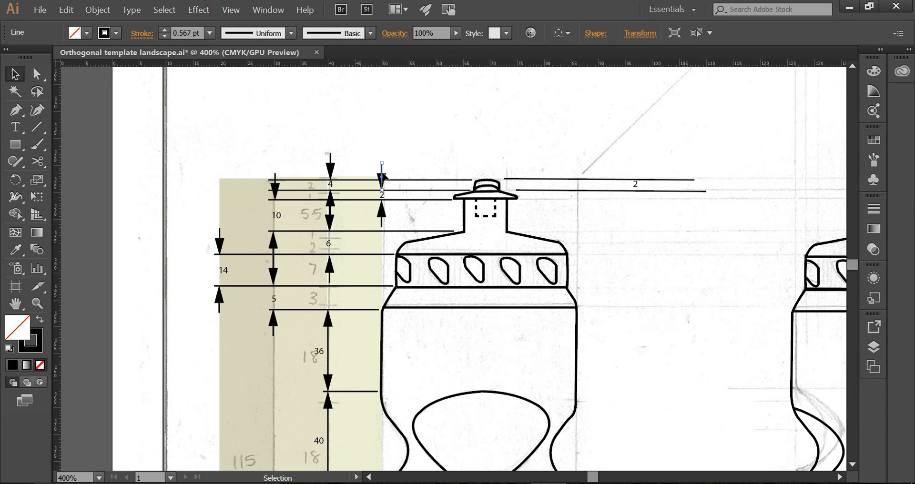
left_click_drag(385, 175, 635, 167)
left_click(566, 156)
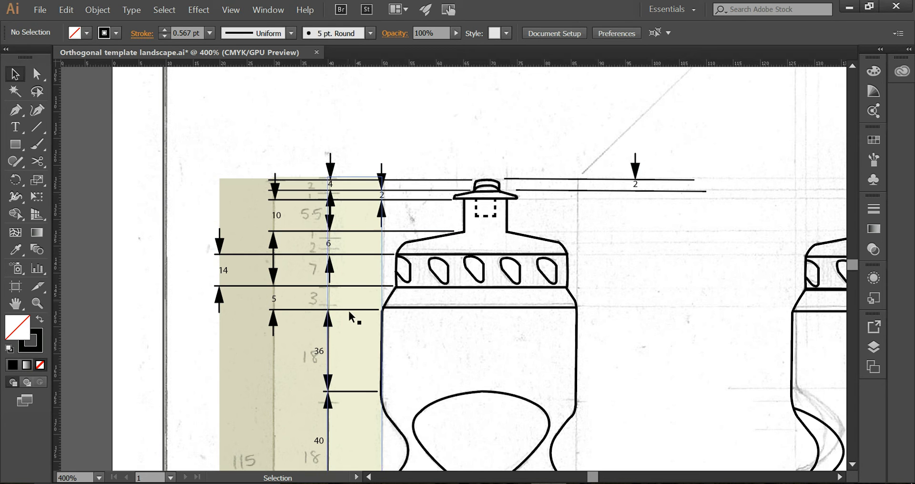
Examine the dimension arrows and numbers along the front view's strips from the spout down to the base
scroll(321, 315, "down", 2)
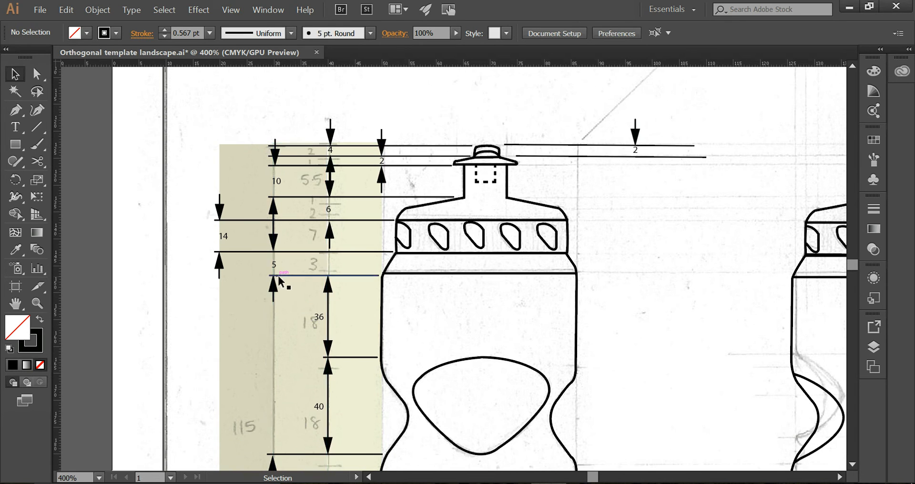
scroll(286, 286, "down", 12)
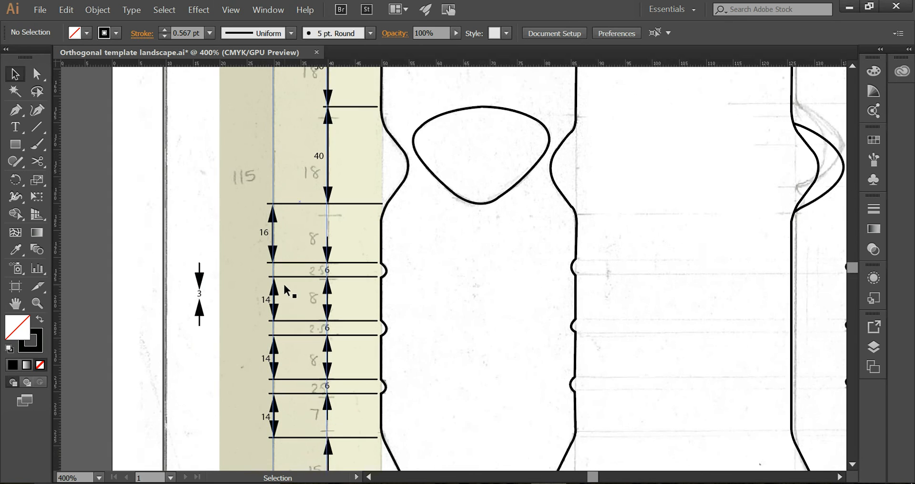
scroll(285, 288, "down", 4)
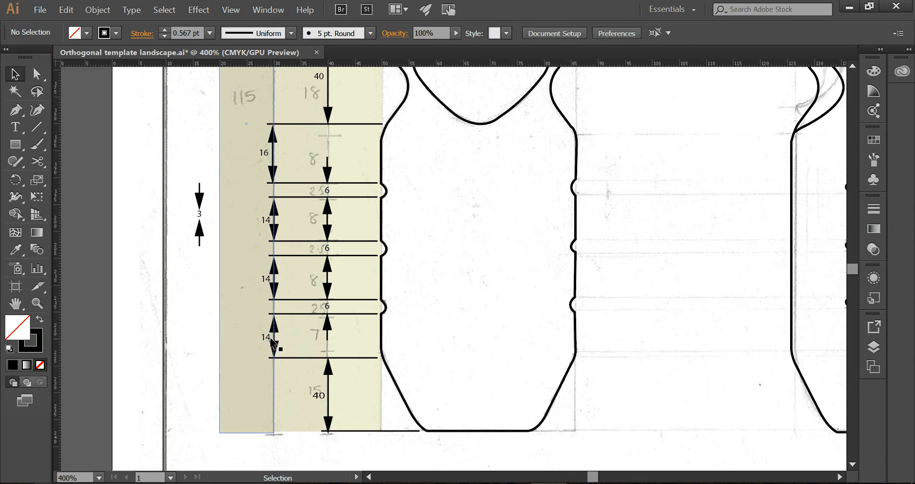
scroll(275, 333, "up", 7)
scroll(351, 296, "up", 11)
scroll(419, 203, "down", 12)
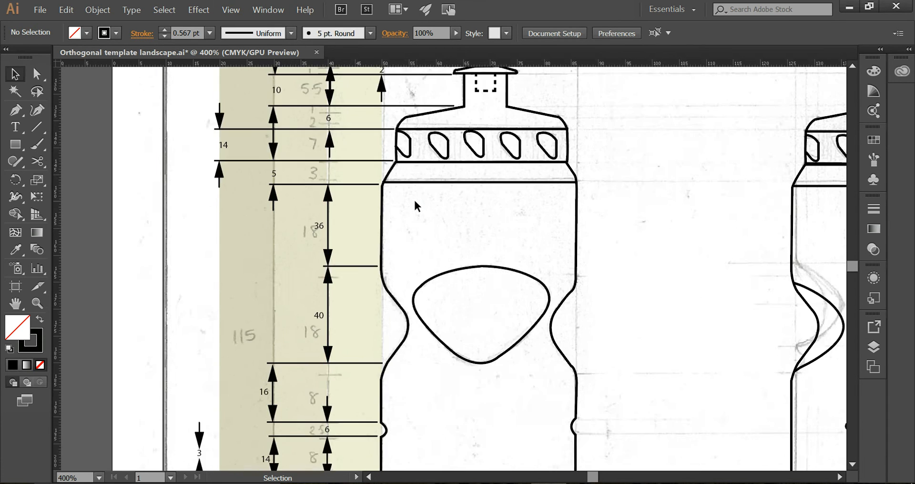
scroll(374, 316, "down", 1)
scroll(373, 316, "up", 15)
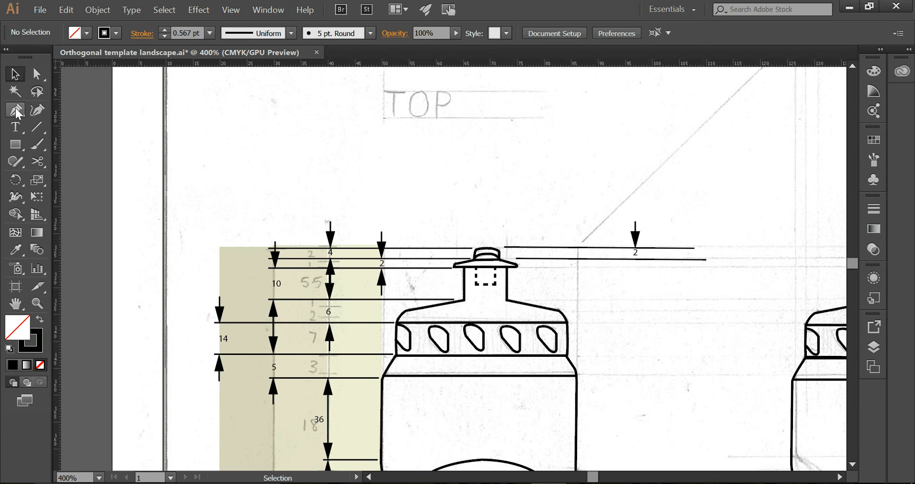
Draw a short vertical 0.567 pt line between the two new extension lines, beside the number 2
left_click(36, 127)
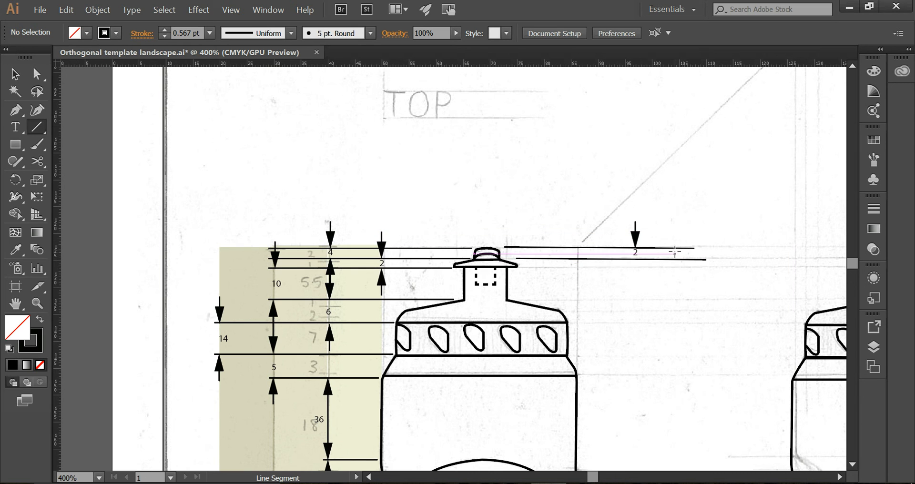
left_click_drag(673, 248, 673, 260)
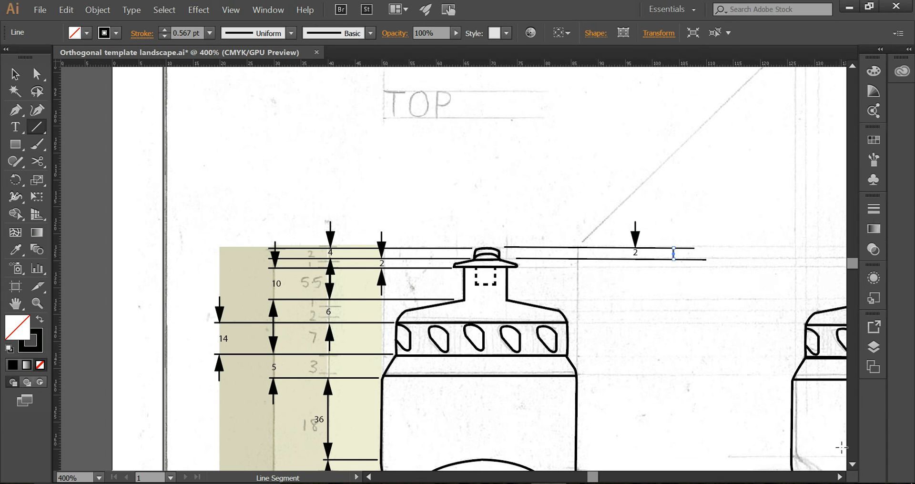
Check the notes beside the artboard for the arrowhead type and scale, and return to the bottle's front view
left_click(840, 477)
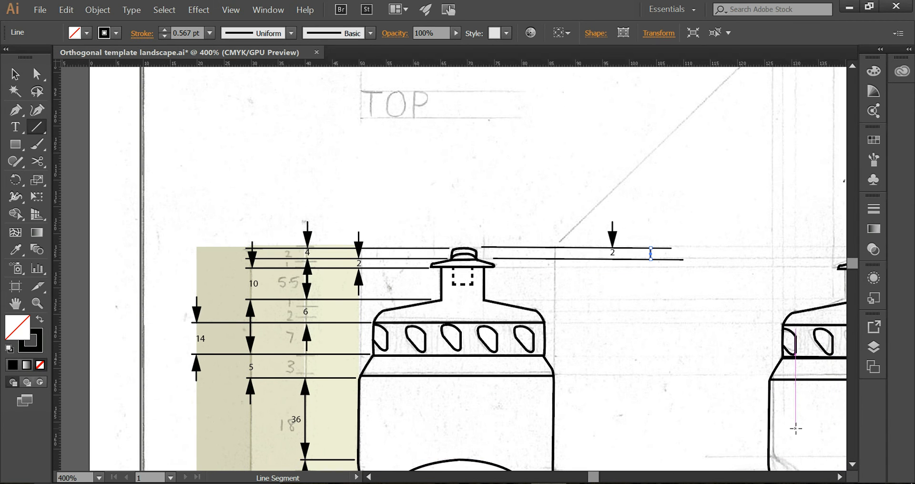
left_click_drag(751, 400, 270, 288)
mouse_move(710, 271)
left_mouse_down()
mouse_move(251, 249)
mouse_move(257, 271)
left_mouse_up()
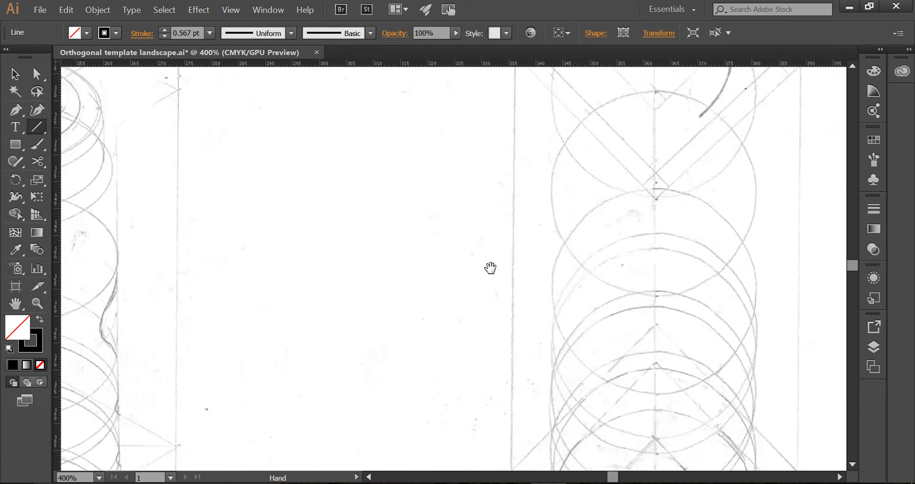
left_click_drag(767, 258, 220, 271)
left_click_drag(564, 260, 262, 241)
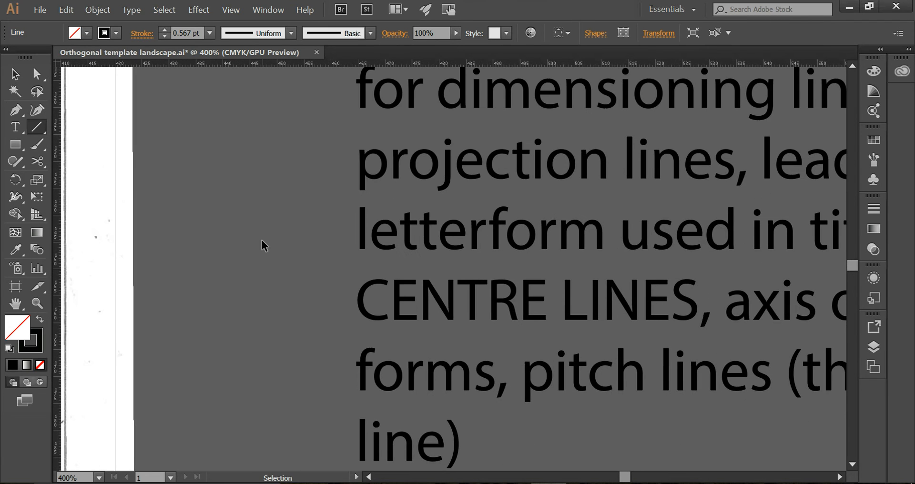
key("ctrl+minus")
key("ctrl+minus")
key("ctrl+minus")
scroll(762, 248, "down", 10)
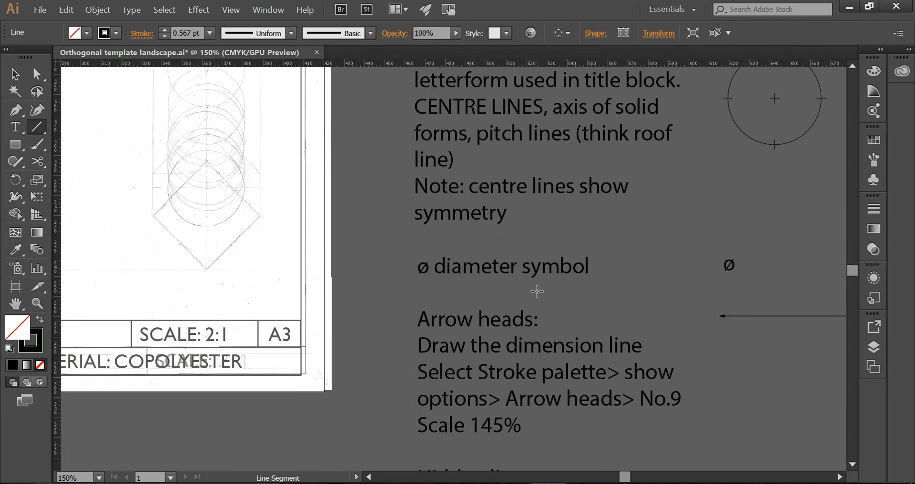
key("ctrl+shift+a")
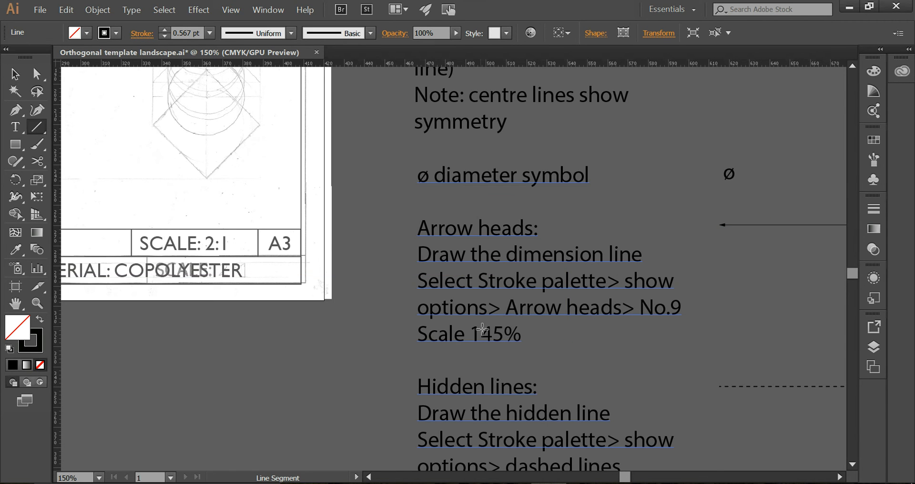
key("space")
mouse_move(360, 240)
left_mouse_down()
mouse_move(510, 239)
mouse_move(728, 274)
left_mouse_up()
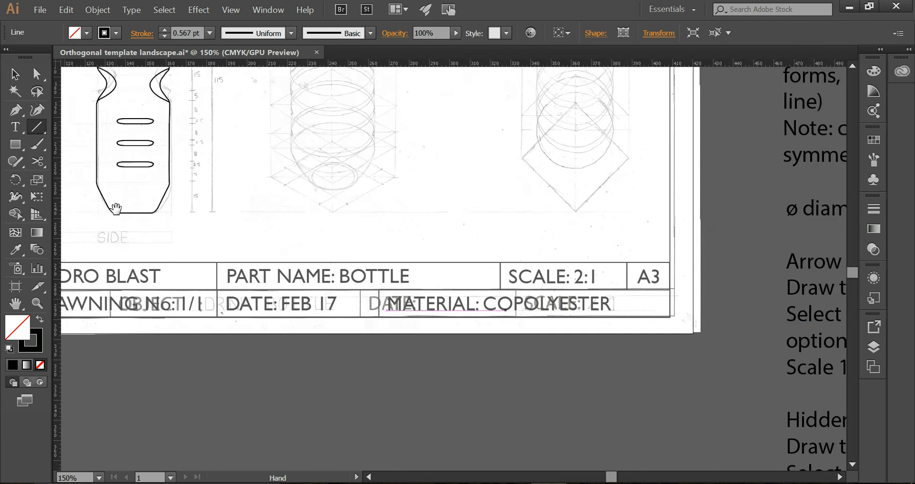
left_click_drag(117, 210, 366, 239)
left_click_drag(205, 204, 431, 266)
left_click_drag(431, 219, 418, 359)
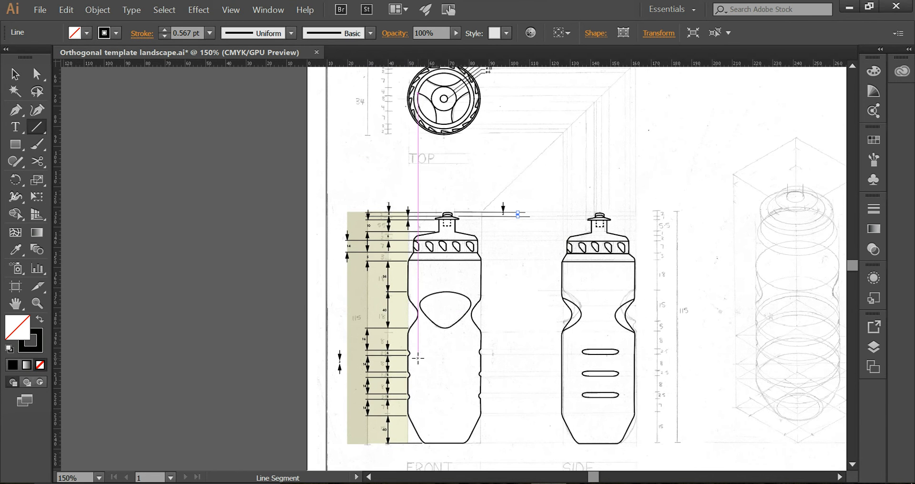
key("ctrl+plus")
key("ctrl+plus")
key("ctrl+plus")
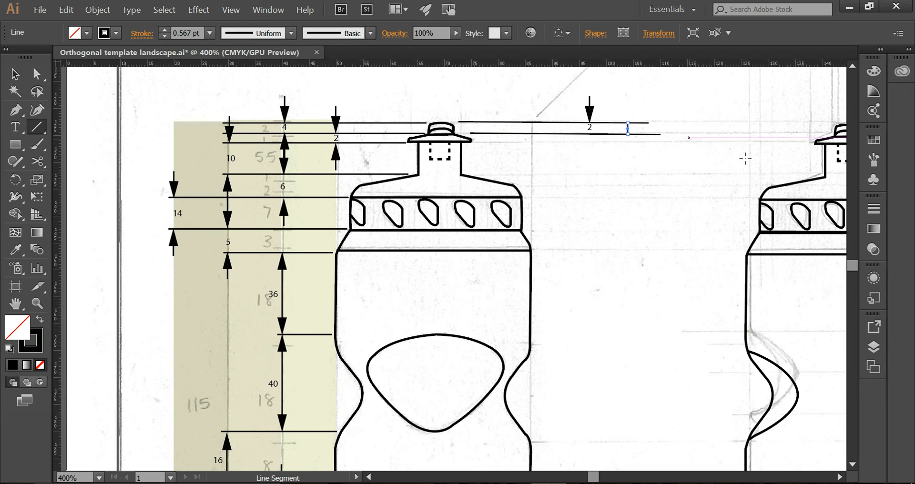
Apply the Arrow 9 arrowhead to both ends of the short vertical line
left_click(873, 211)
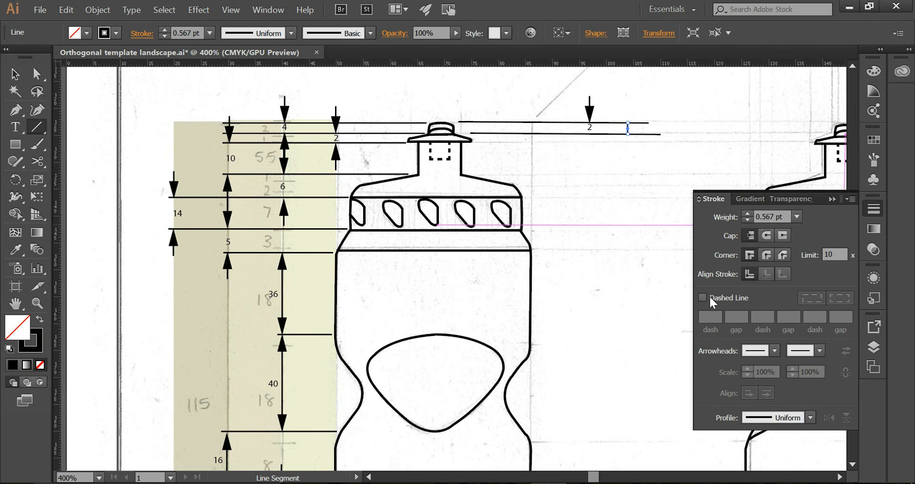
left_click(775, 351)
left_click(771, 335)
left_click(745, 328)
left_click(819, 351)
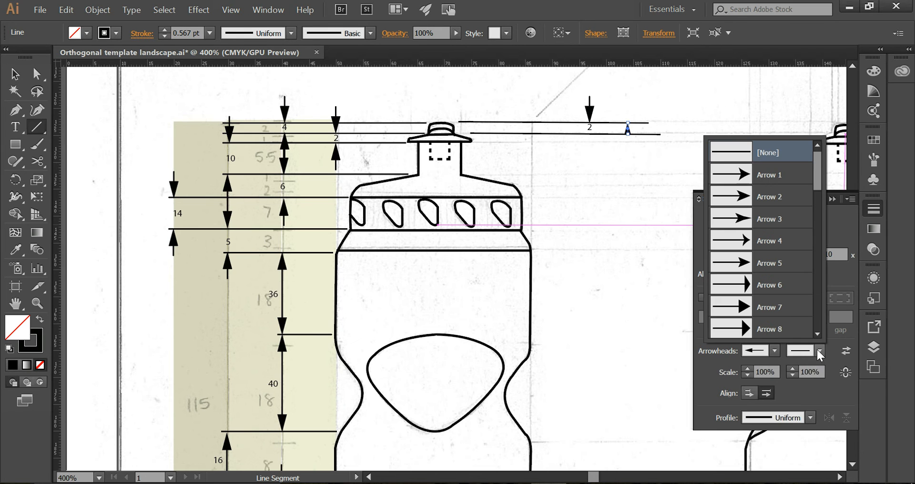
left_click(818, 334)
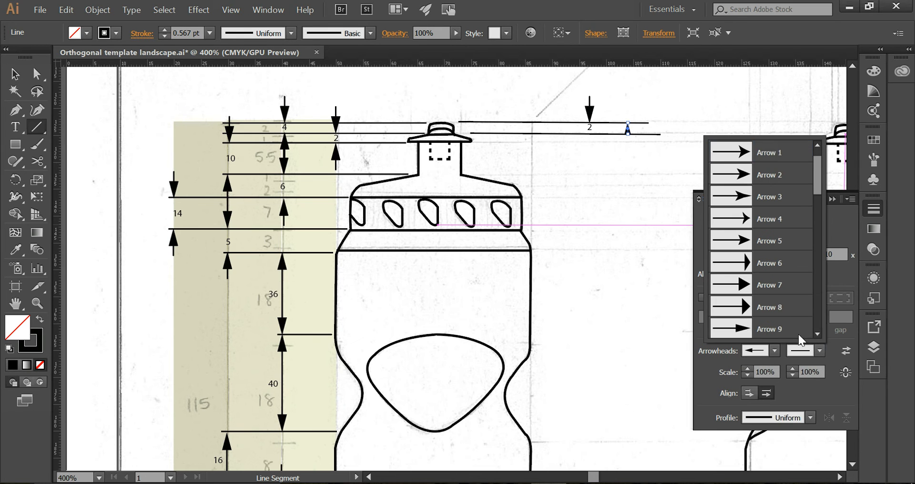
left_click(801, 335)
Set the scale of both arrowheads to 145%, deselect the line and close the stroke settings
left_click(781, 368)
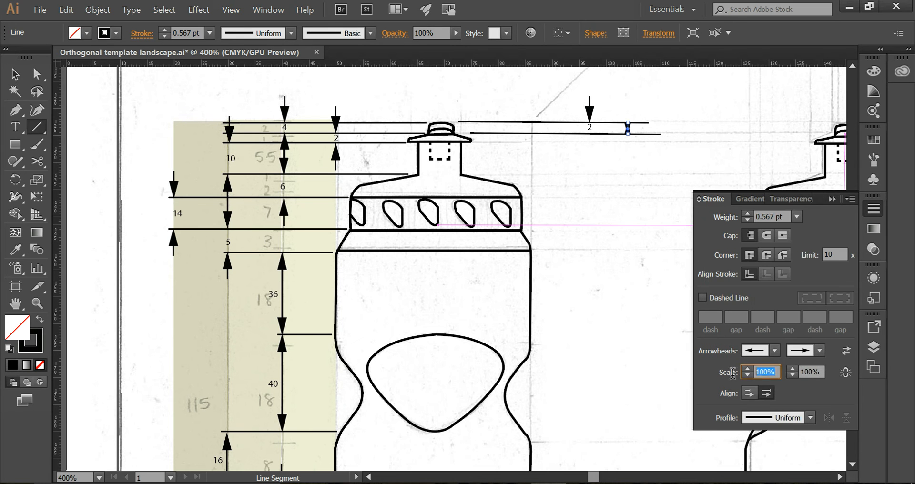
type("145")
left_click(810, 370)
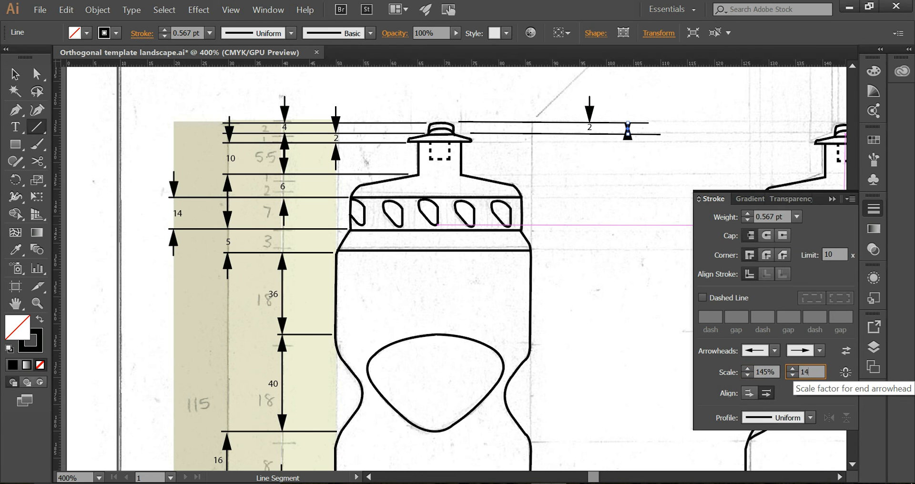
key("Return")
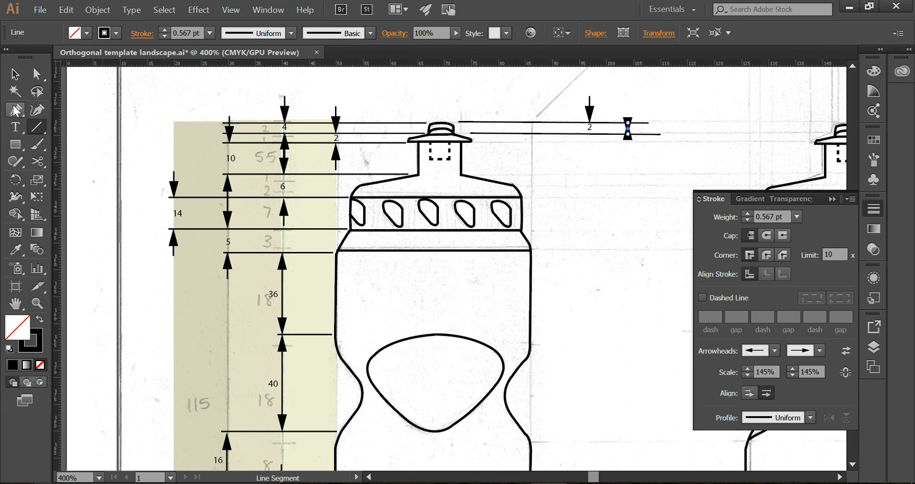
left_click(12, 74)
left_click(627, 202)
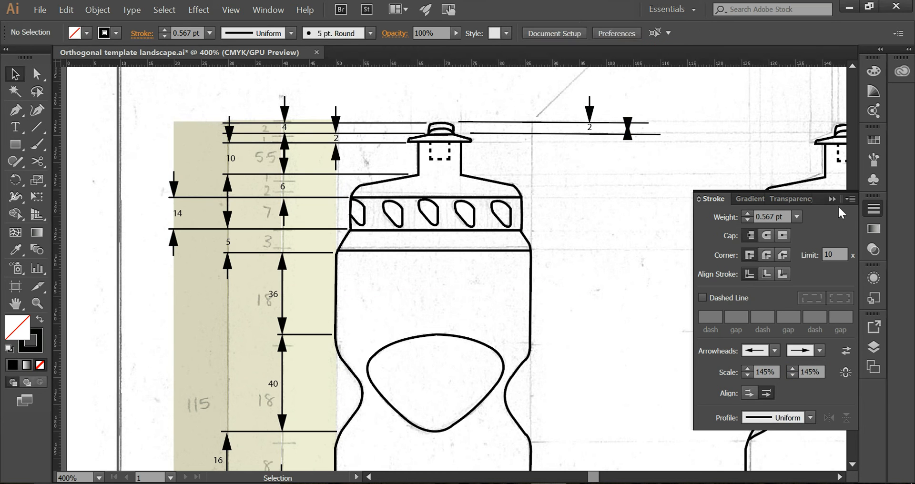
left_click(832, 200)
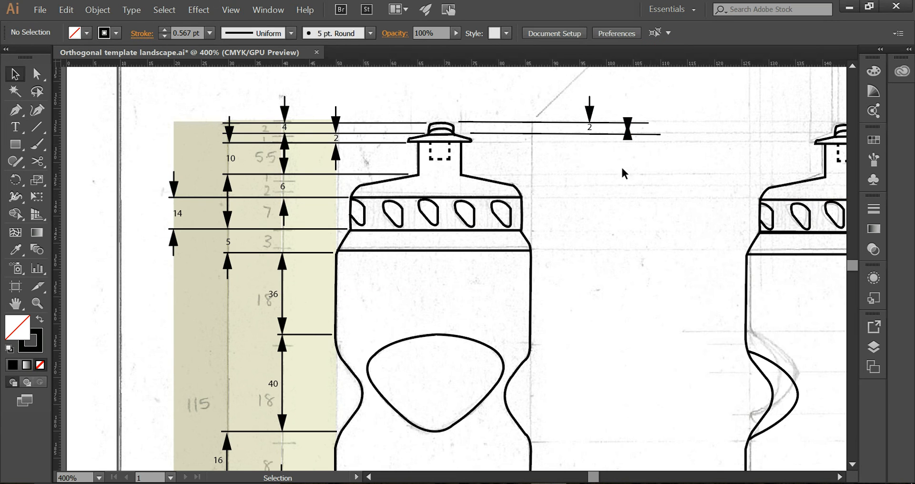
Stretch the double-headed arrow line by its lower anchor point to about Y 131 mm, below the lower extension line
left_click(622, 130)
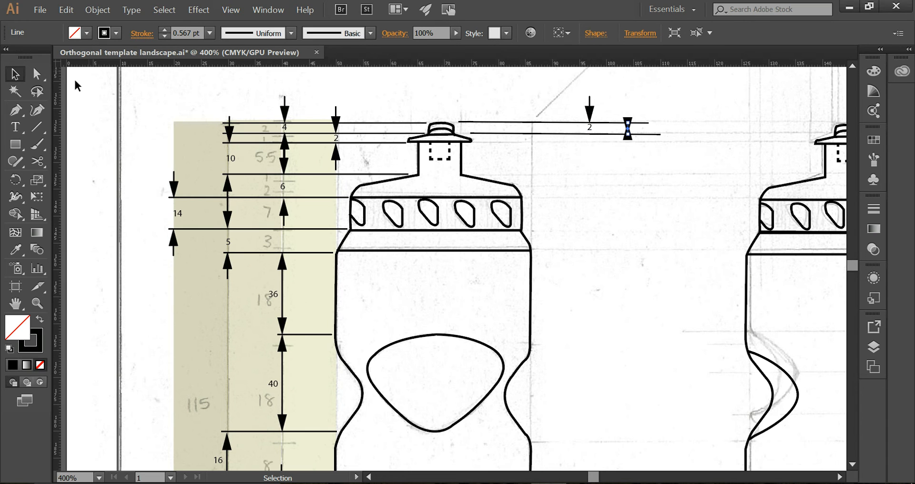
left_click(37, 74)
left_click(612, 188)
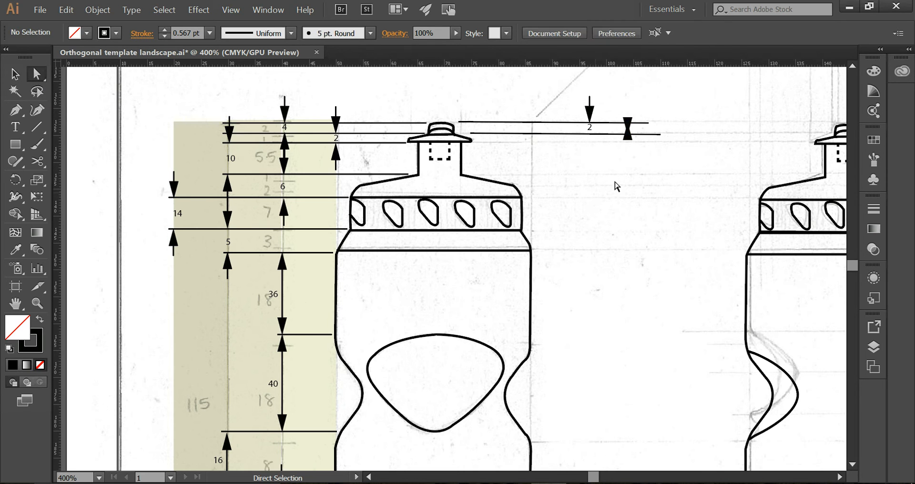
left_click(627, 137)
left_click_drag(628, 138, 626, 216)
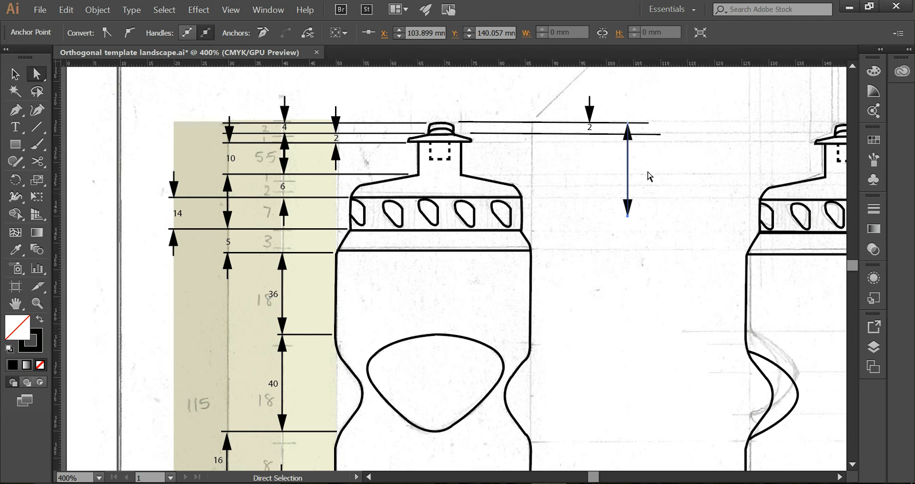
left_click_drag(627, 217, 627, 167)
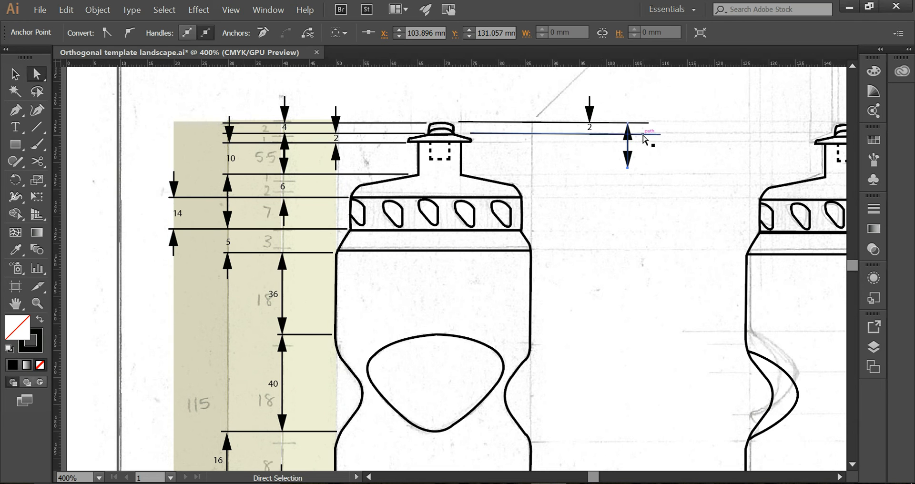
Shorten the lower extension line beside the cap to match the upper one's end and delete the double-headed arrow line
left_click(14, 74)
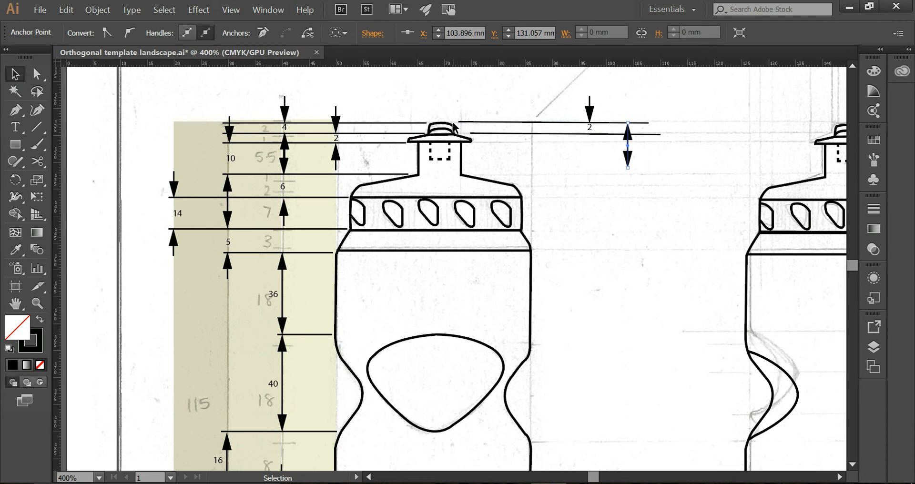
left_click(652, 135)
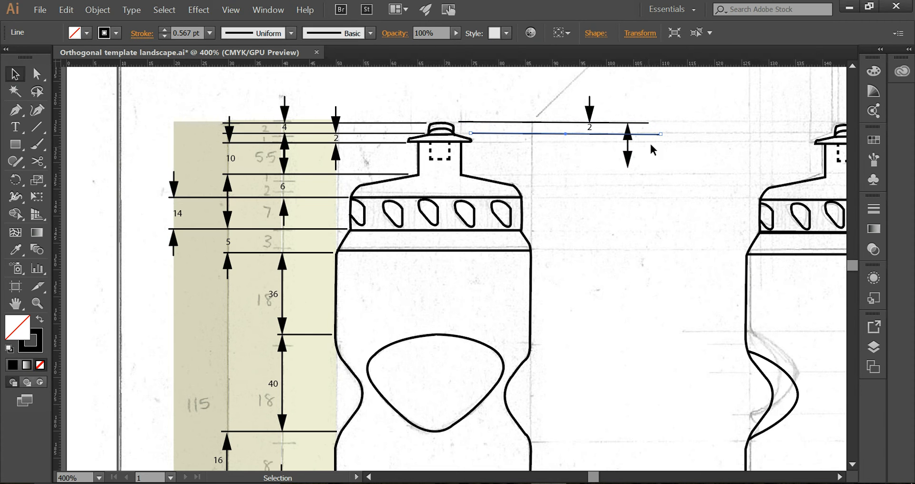
left_click_drag(660, 132, 646, 134)
left_click(631, 160)
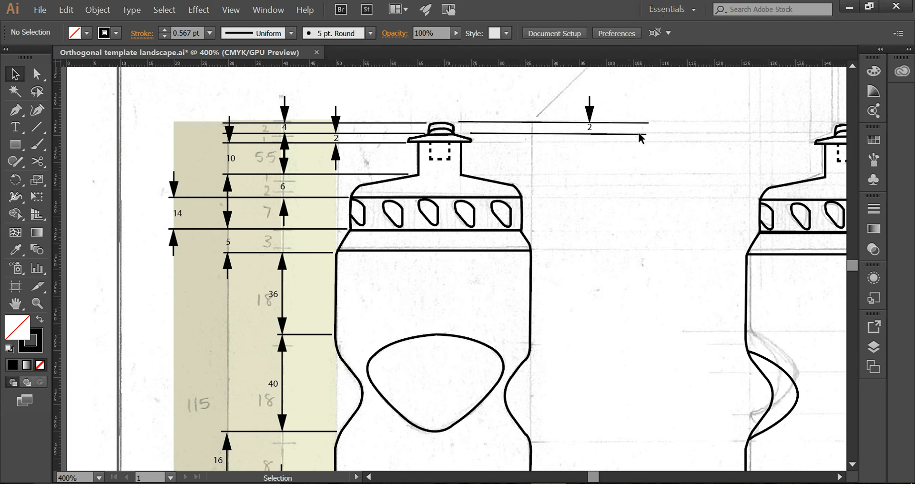
left_click(640, 135)
mouse_move(645, 134)
left_mouse_down()
mouse_move(651, 124)
mouse_move(647, 135)
left_mouse_up()
left_click(610, 168)
Switch to the technical drawing specifications PDF in Acrobat and read its labelling, line style and line width pages
key("ctrl+plus")
scroll(465, 171, "up", 5)
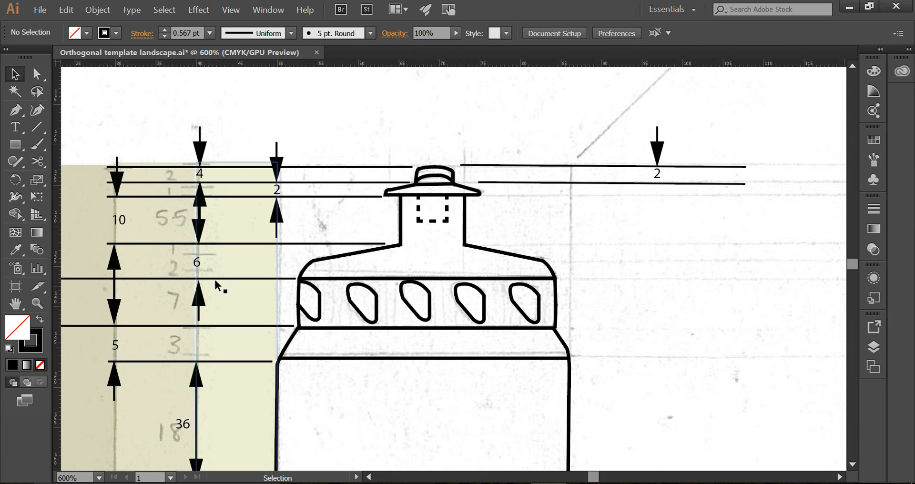
scroll(219, 276, "down", 2)
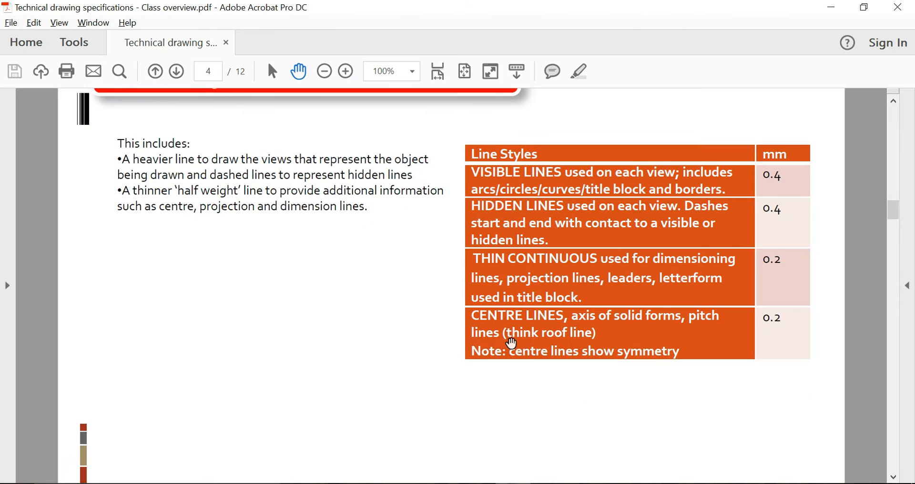
scroll(511, 343, "up", 20)
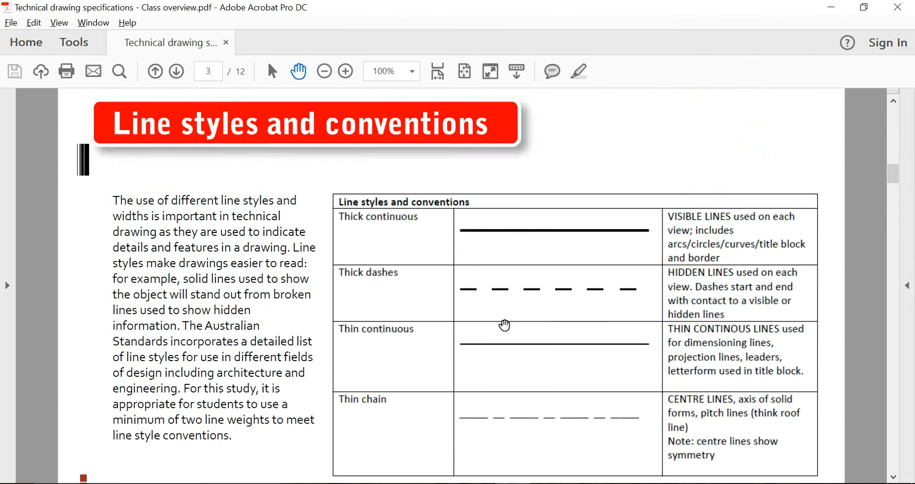
scroll(504, 326, "up", 8)
scroll(504, 325, "down", 8)
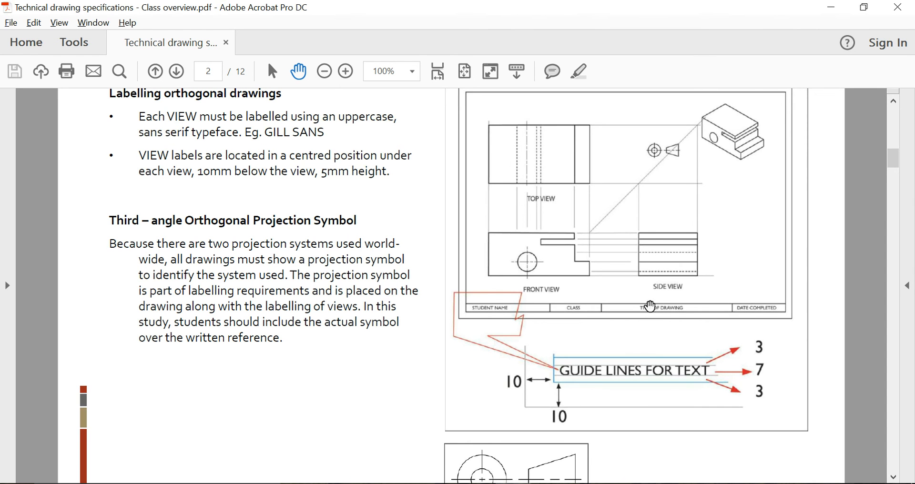
scroll(634, 312, "down", 10)
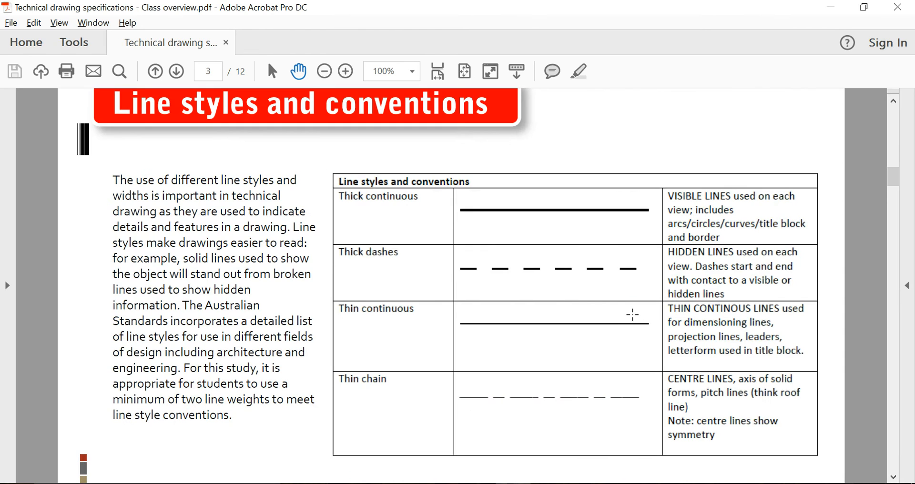
scroll(633, 315, "down", 1)
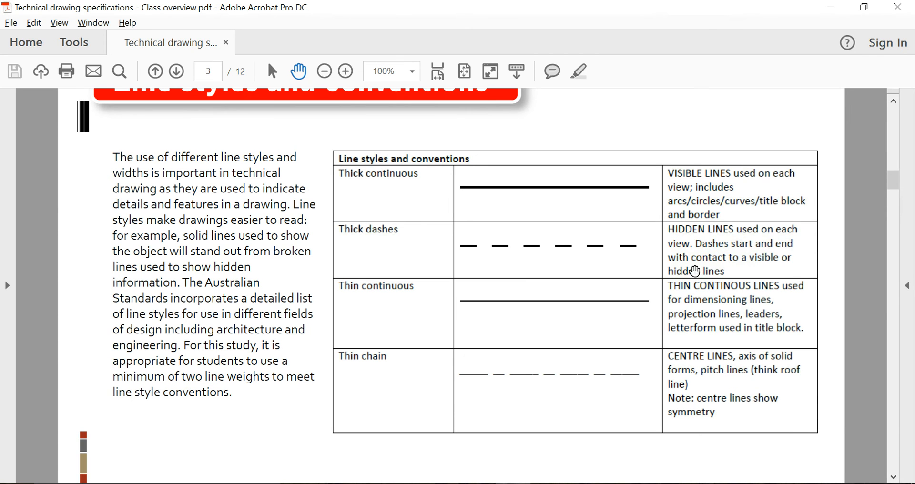
scroll(694, 271, "down", 1)
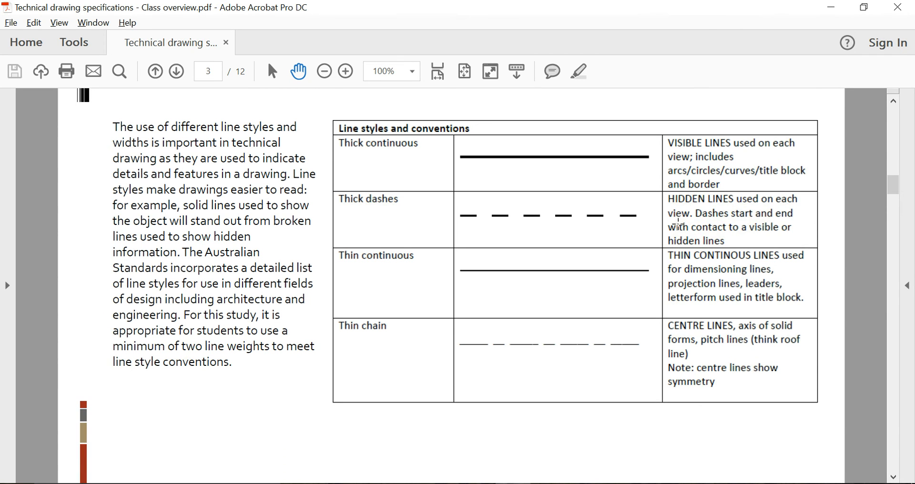
scroll(680, 224, "down", 2)
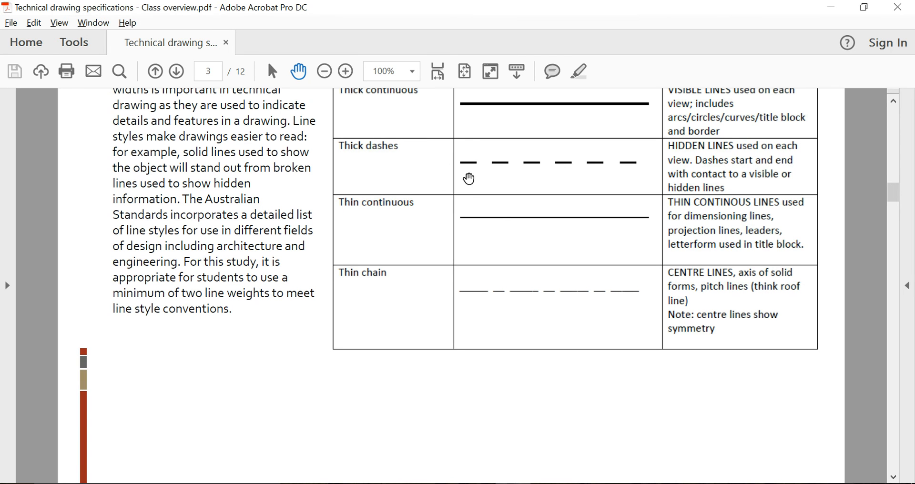
scroll(492, 307, "down", 10)
scroll(493, 308, "down", 3)
scroll(493, 307, "up", 2)
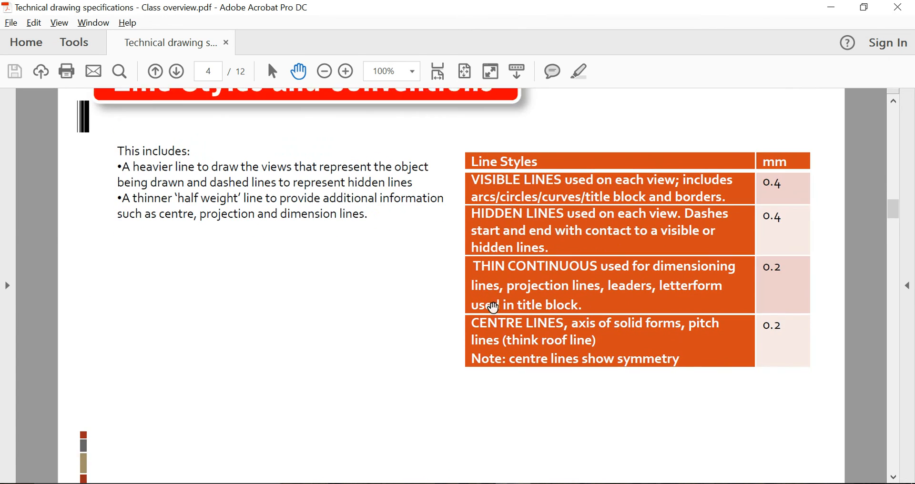
Read the PDF's scale section and dimensioning guidelines for arrowheads, projection lines and dimension lines
scroll(605, 171, "down", 6)
scroll(603, 172, "down", 1)
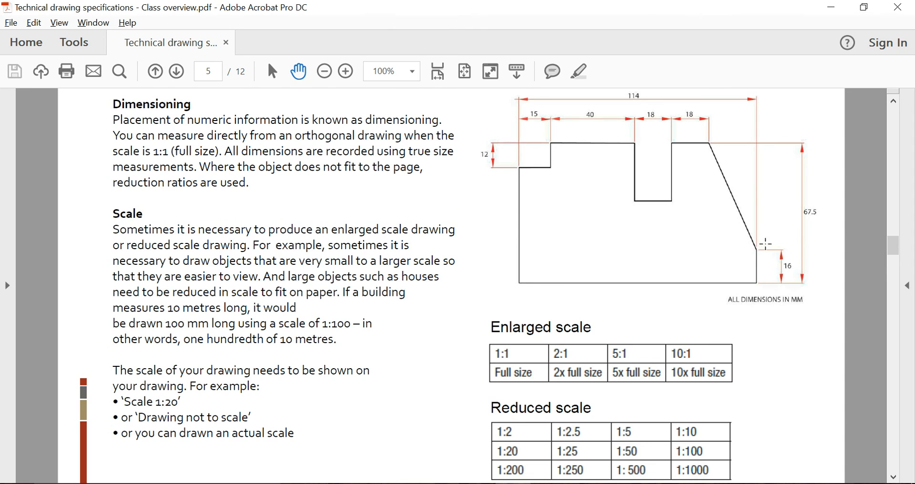
scroll(764, 243, "down", 10)
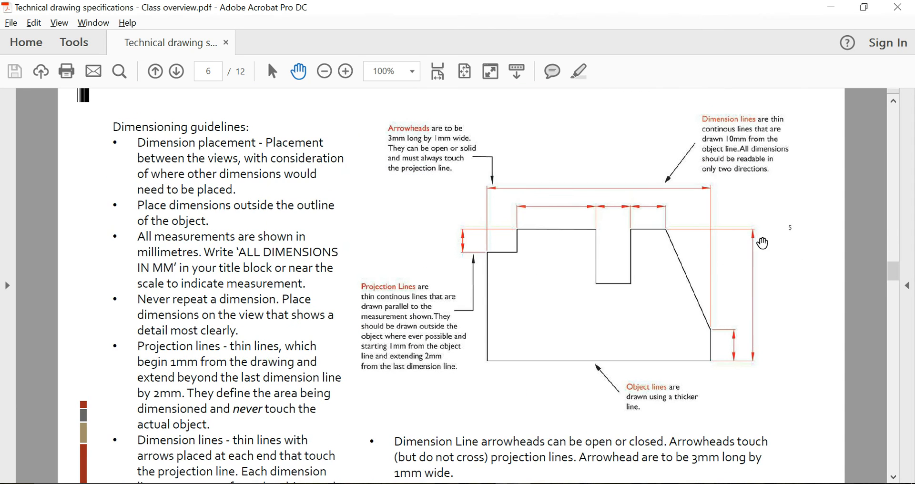
scroll(762, 243, "up", 1)
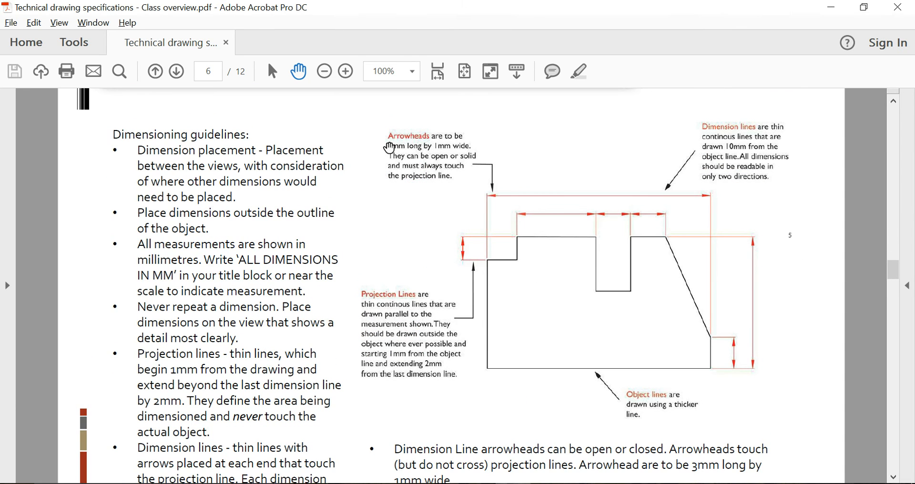
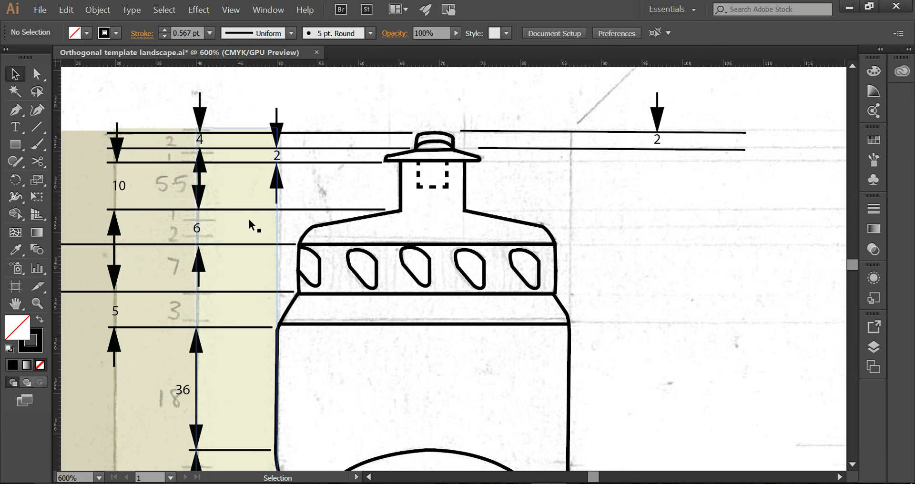
Switch back to the Illustrator drawing and review the front view's dimension lines from the cap down to the waist
scroll(250, 238, "down", 3)
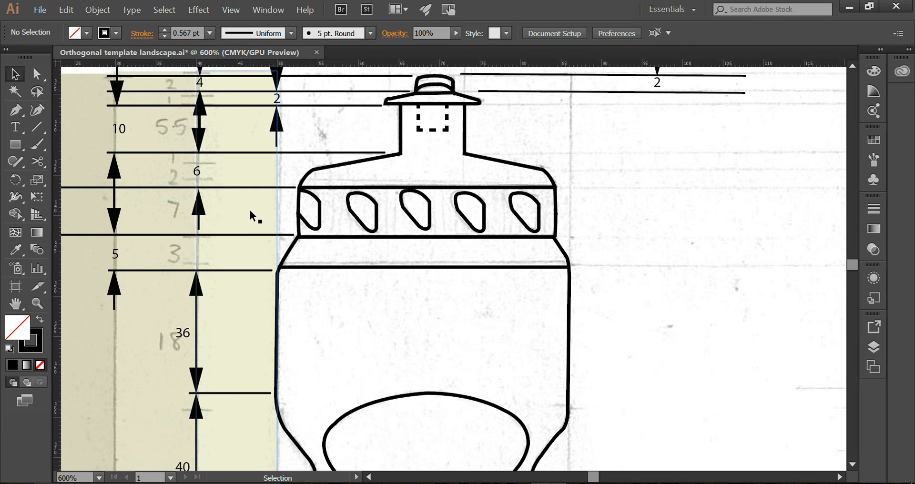
scroll(286, 208, "up", 2)
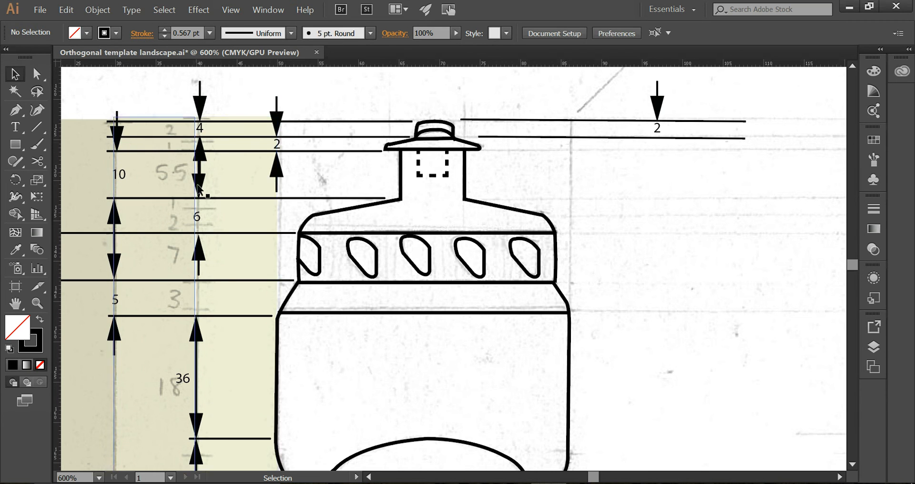
scroll(202, 204, "down", 5)
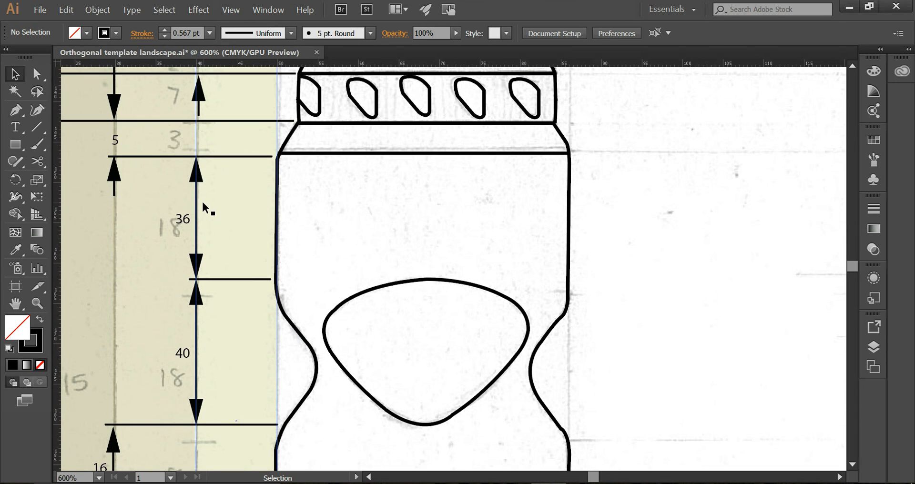
scroll(184, 175, "left", 3)
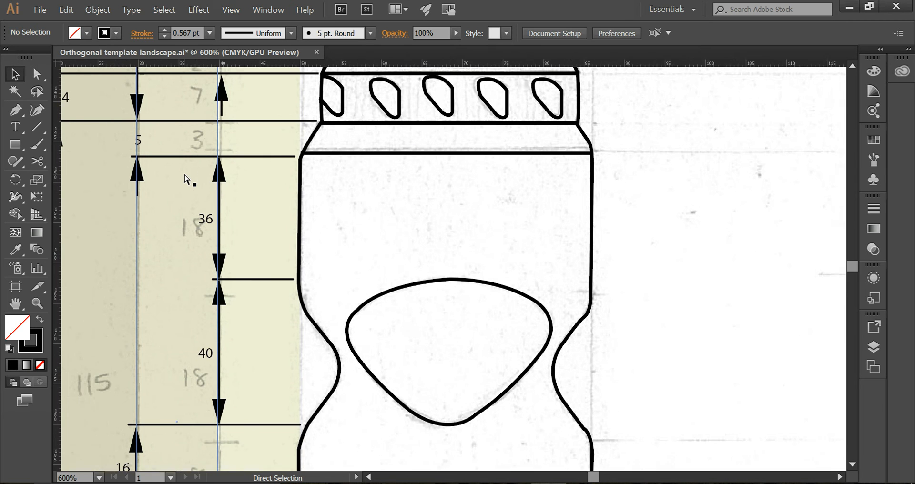
scroll(184, 175, "up", 3)
scroll(184, 175, "up", 2)
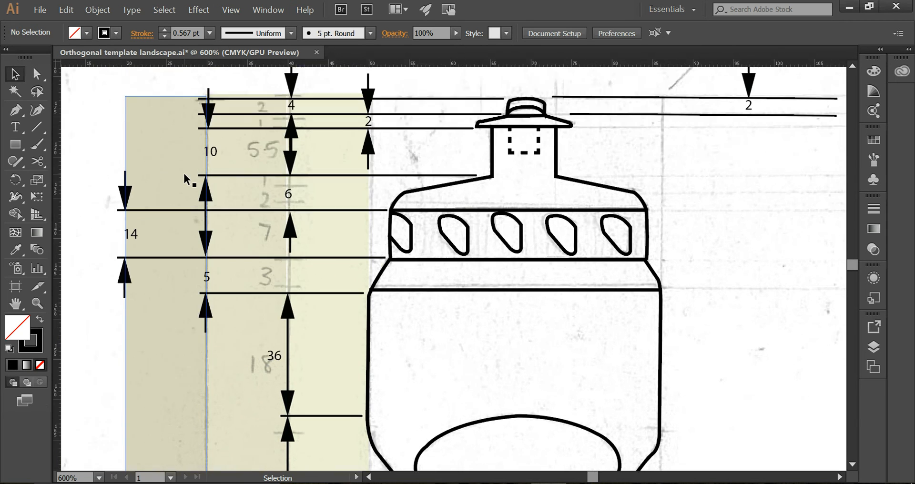
scroll(185, 175, "down", 6)
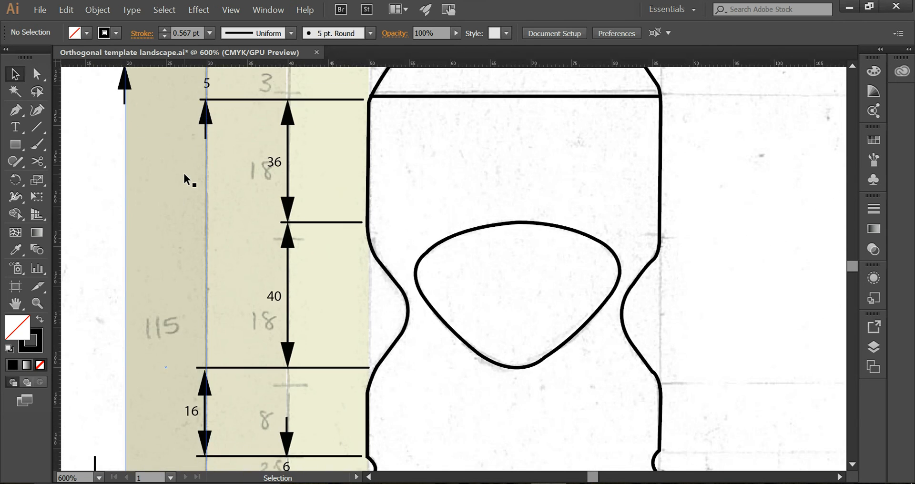
scroll(184, 175, "up", 4)
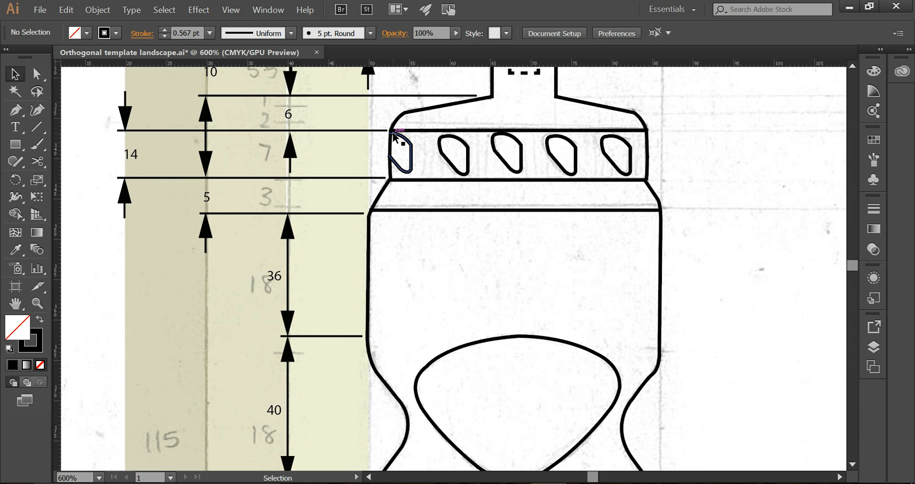
scroll(394, 137, "down", 1)
scroll(395, 141, "up", 2)
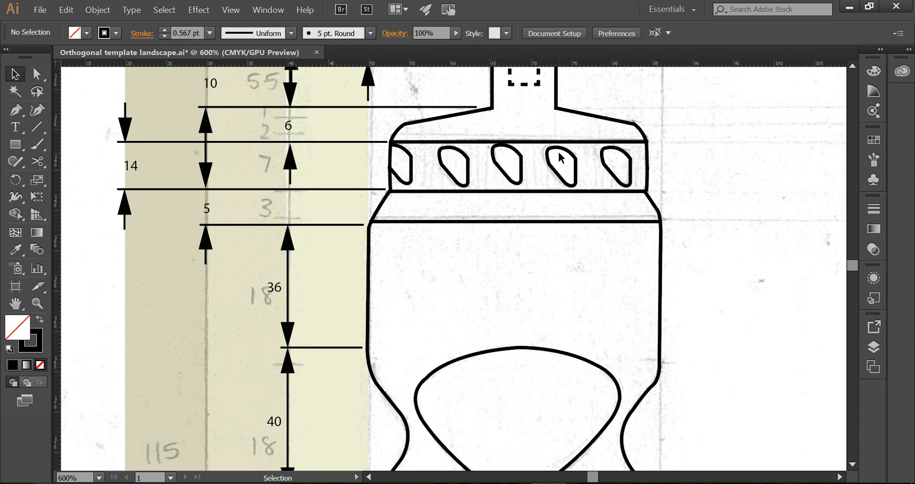
Compare the outline and details of the top view with the front view's grip band and dashed neck lines
scroll(600, 159, "up", 5)
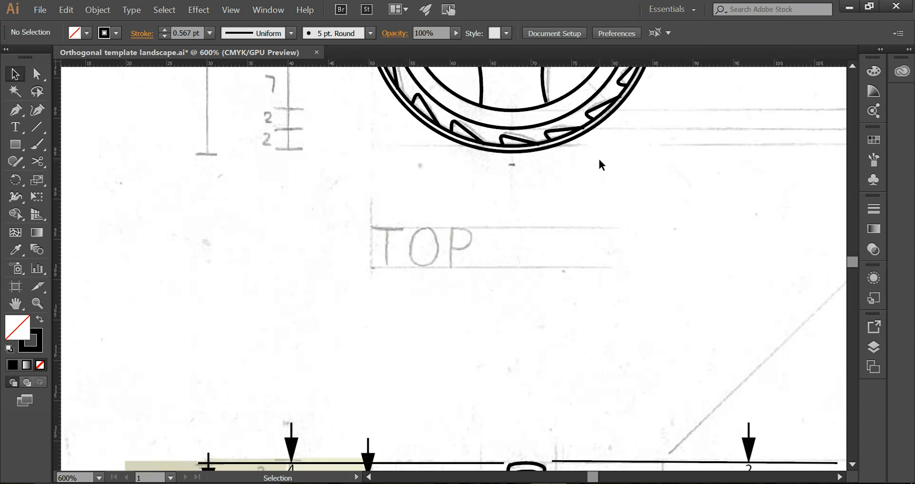
scroll(599, 162, "up", 4)
scroll(379, 164, "down", 1)
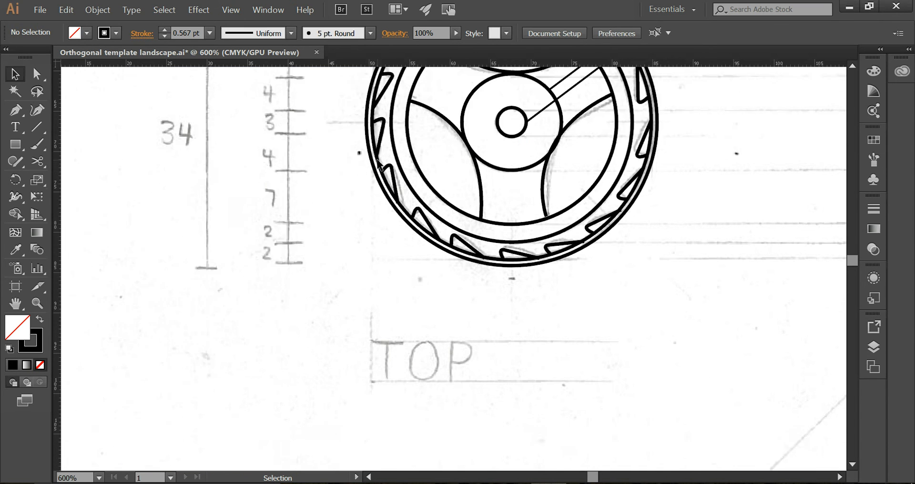
scroll(379, 165, "down", 6)
scroll(376, 165, "up", 3)
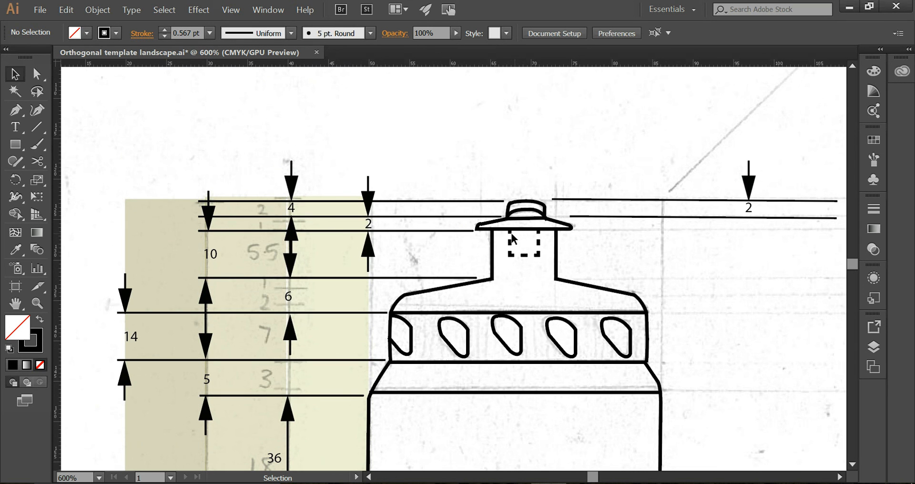
scroll(541, 252, "down", 1)
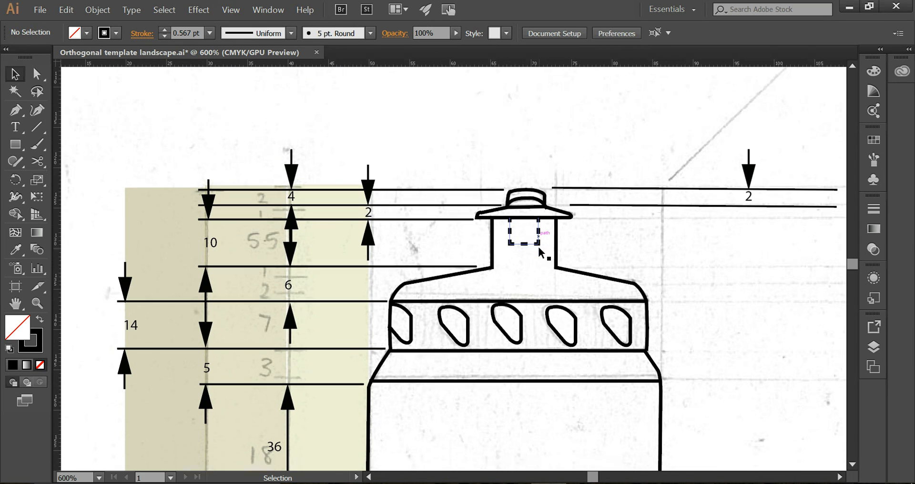
Duplicate the spare arrow pair with the number 3 beside the front view, and delete both sets
scroll(539, 248, "down", 10)
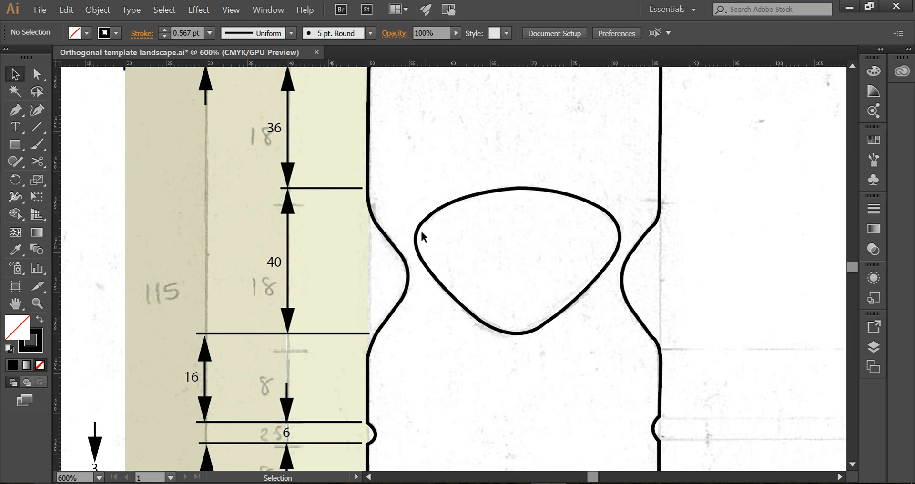
scroll(412, 250, "down", 9)
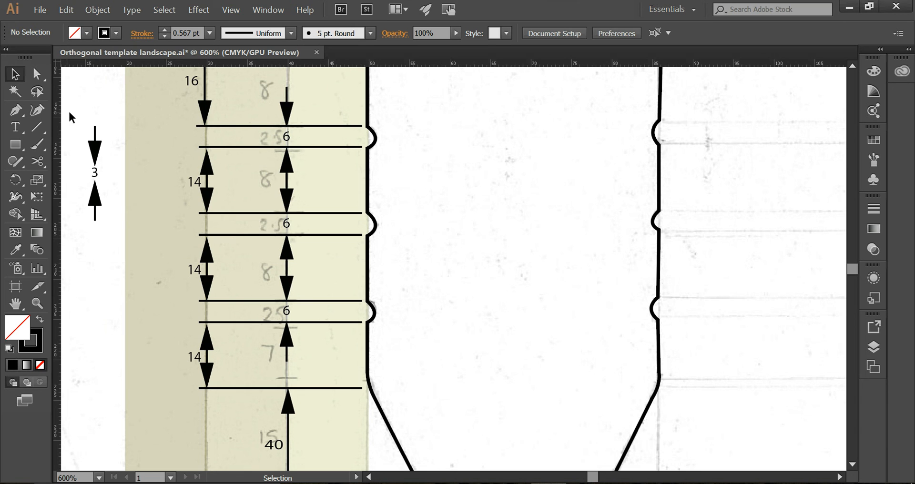
left_click_drag(83, 127, 113, 221)
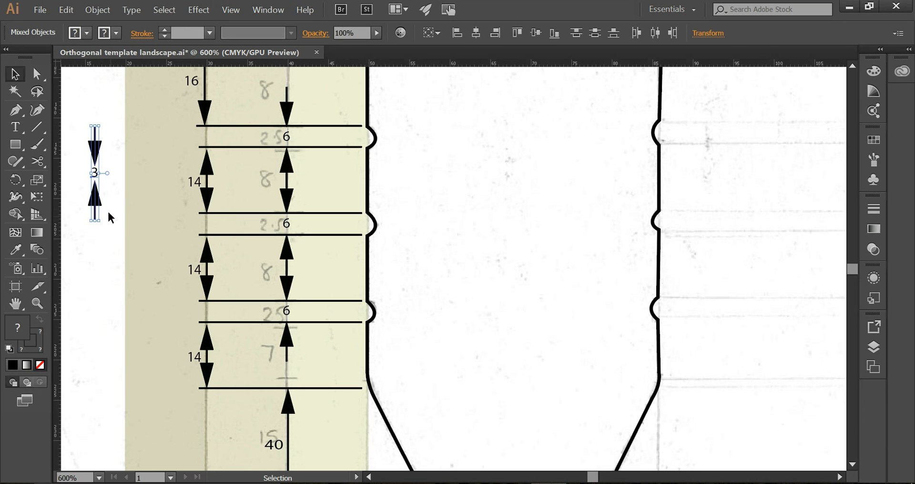
left_click_drag(97, 157, 103, 285)
left_click_drag(80, 115, 119, 341)
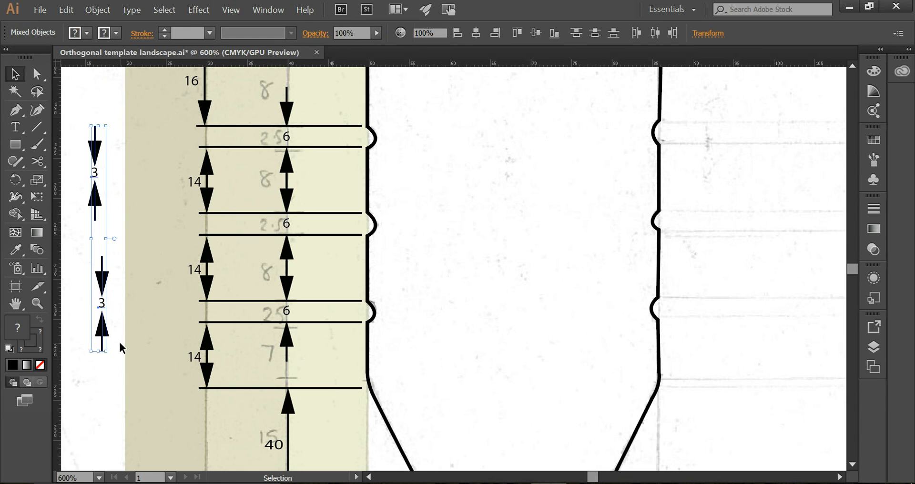
key("Delete")
scroll(190, 299, "down", 3)
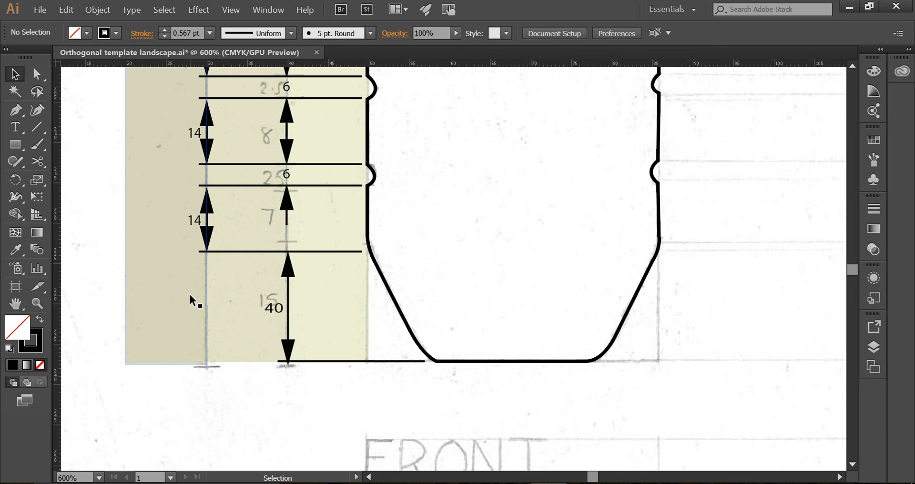
scroll(189, 292, "up", 6)
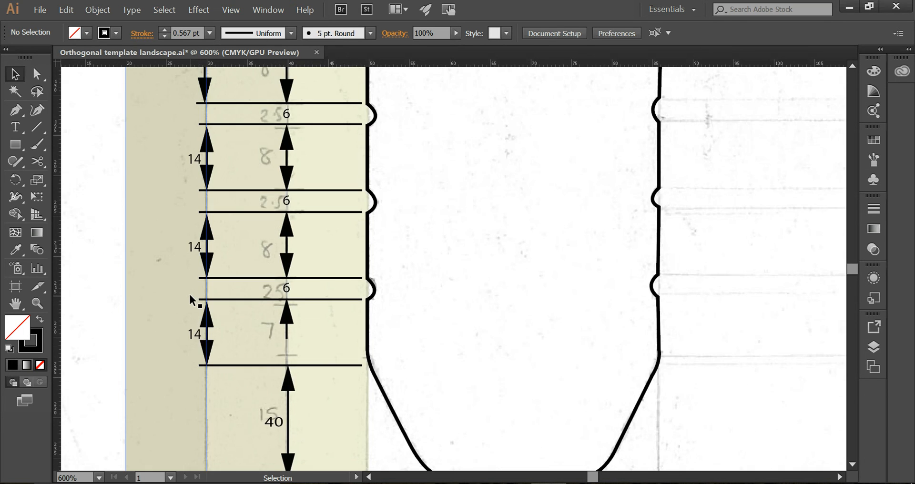
scroll(190, 299, "up", 10)
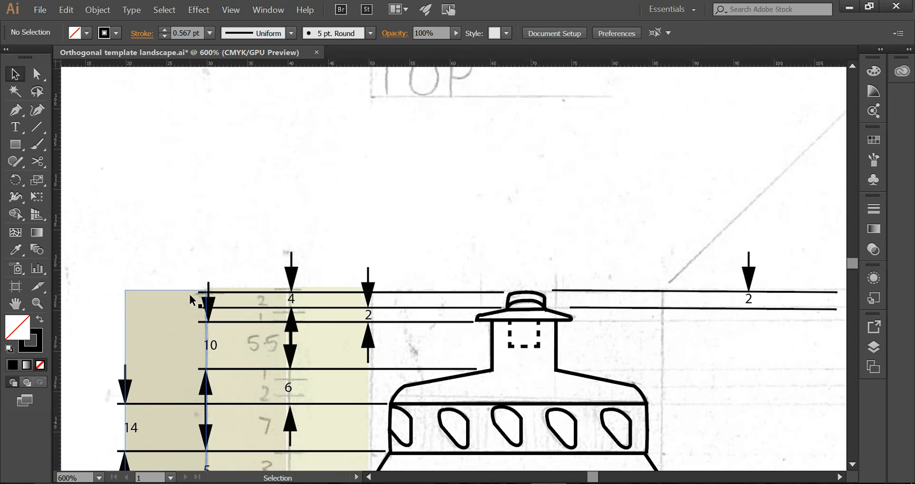
Delete the spare 2 dimension with its arrow and two projection lines between the front and side views
scroll(190, 299, "down", 4)
scroll(190, 299, "right", 12)
scroll(190, 299, "down", 7)
scroll(190, 298, "down", 7)
scroll(190, 297, "up", 12)
scroll(189, 293, "up", 4)
scroll(188, 292, "left", 3)
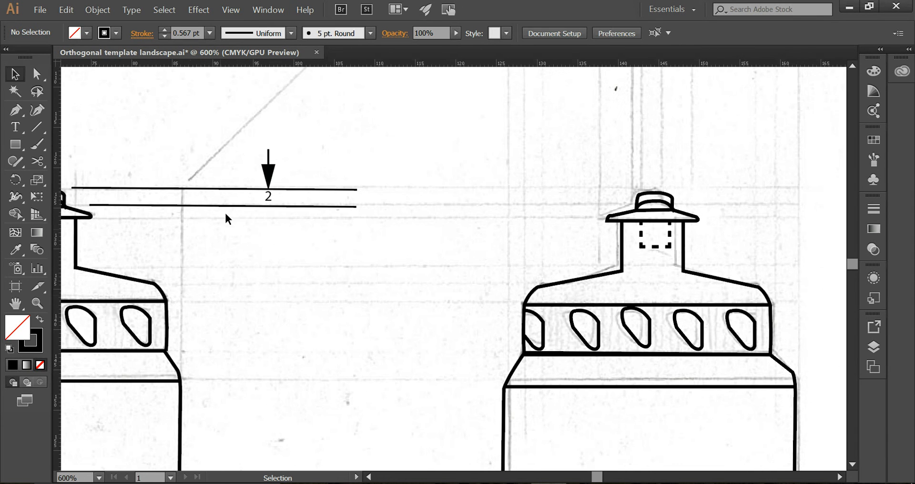
left_click_drag(252, 176, 276, 219)
key("Delete")
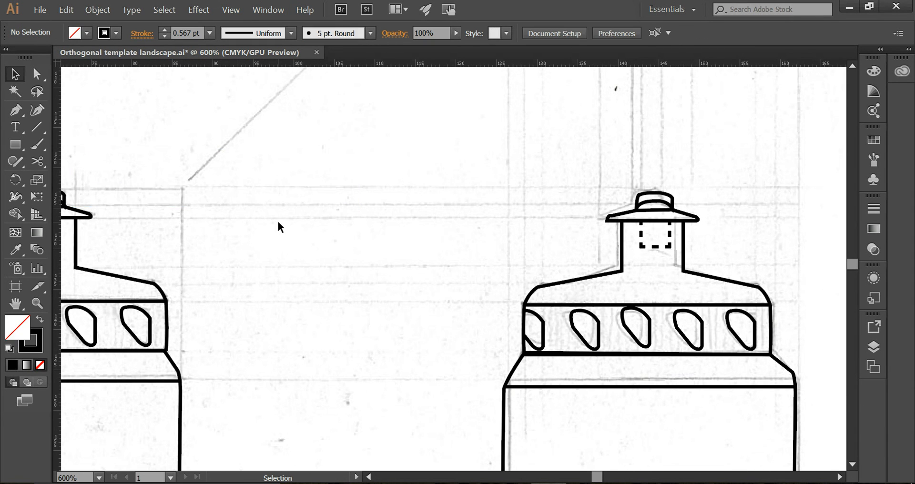
Duplicate the front view's body outline and offset the copy about 1 mm to the left of the original
scroll(276, 221, "up", 1)
scroll(274, 220, "up", 2)
scroll(272, 222, "left", 5)
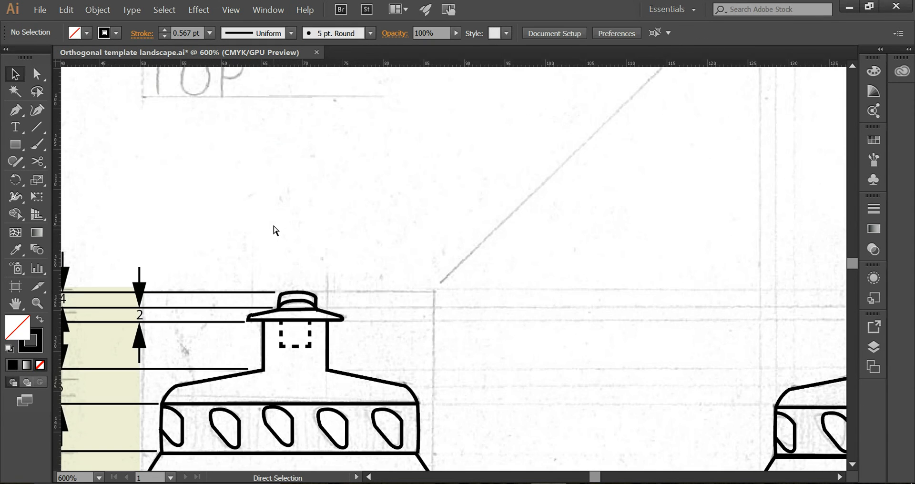
scroll(273, 222, "down", 3)
scroll(272, 222, "down", 2)
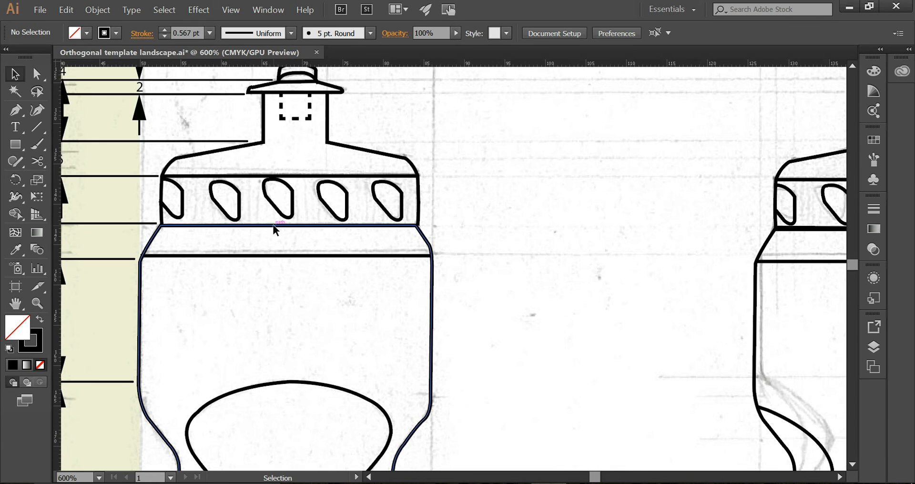
scroll(273, 225, "down", 2)
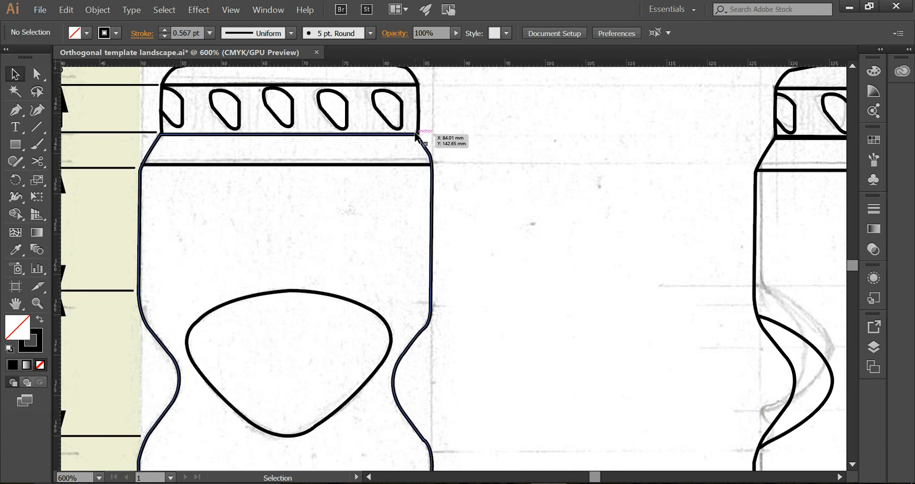
left_click(139, 196)
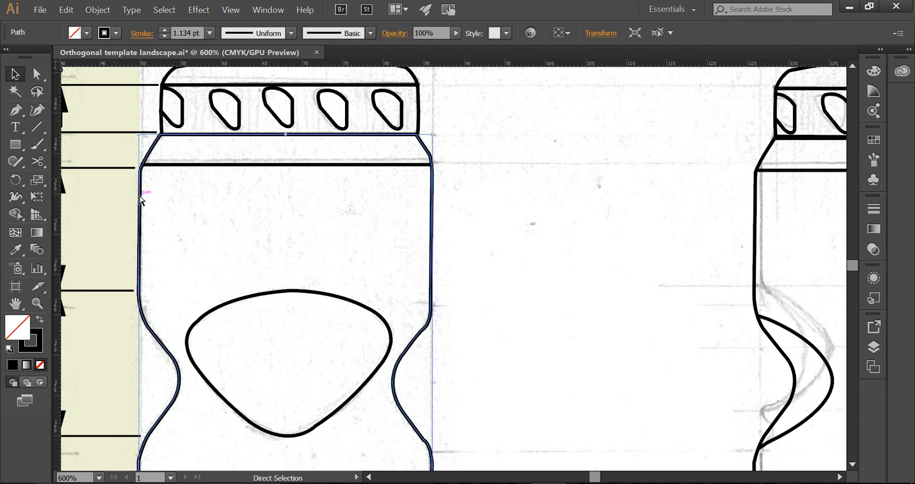
key("ctrl+v")
mouse_move(309, 202)
left_mouse_down()
mouse_move(239, 304)
mouse_move(149, 360)
left_mouse_up()
mouse_move(441, 159)
left_mouse_down()
mouse_move(420, 259)
mouse_move(431, 241)
mouse_move(424, 247)
left_mouse_up()
scroll(421, 393, "down", 1)
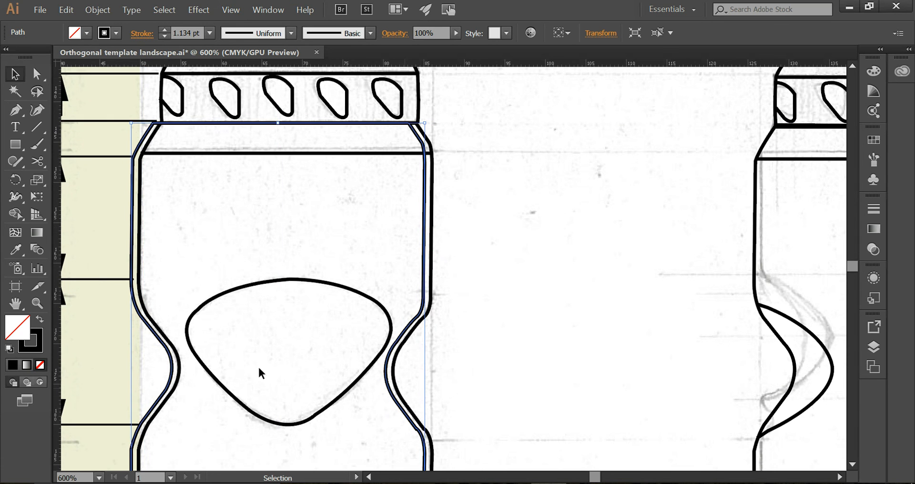
Resize the copied outline to fit inside the bottle body, about 34.2 mm wide and 93.8 mm high
scroll(266, 402, "down", 5)
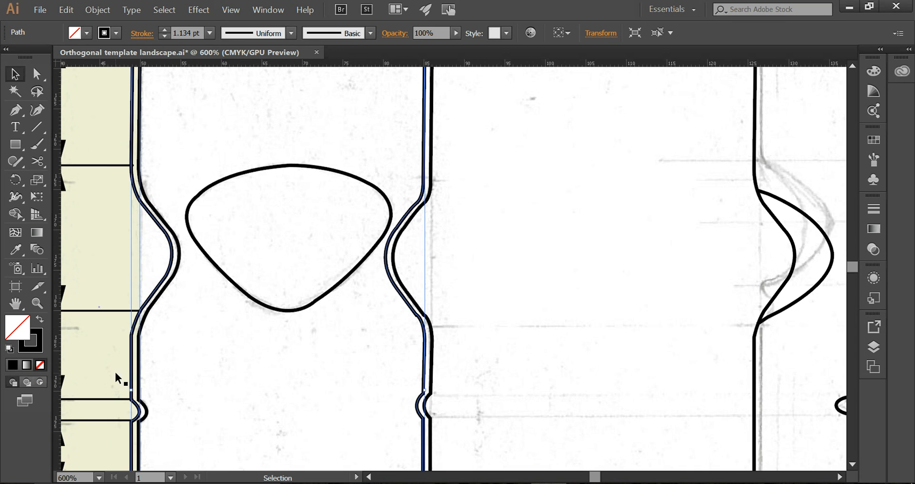
left_click_drag(133, 391, 150, 389)
scroll(161, 390, "up", 7)
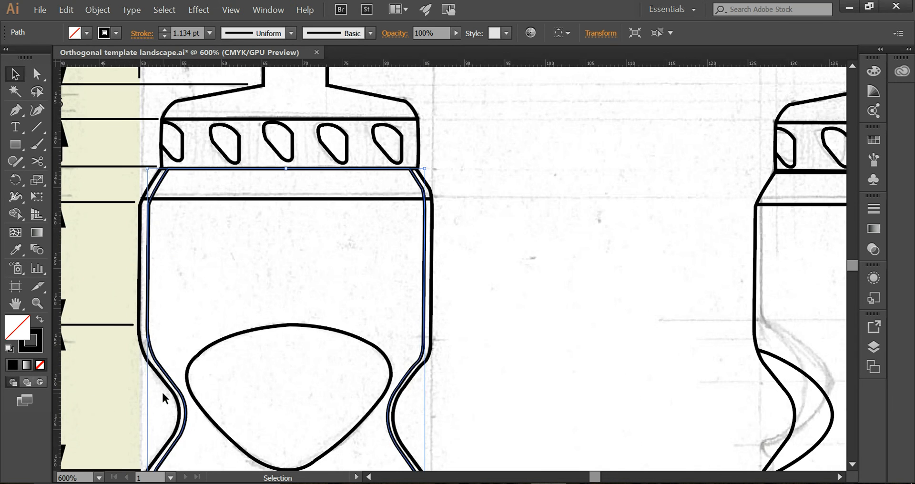
scroll(162, 390, "down", 10)
scroll(162, 394, "down", 9)
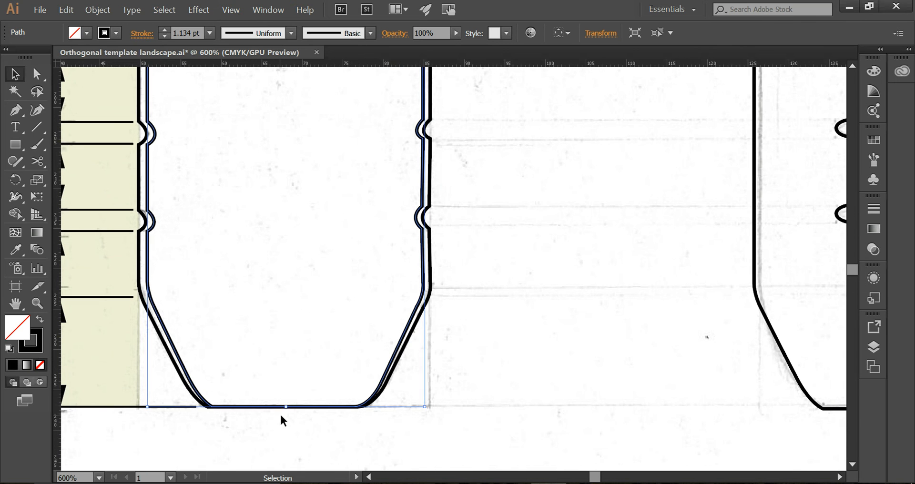
left_click_drag(286, 406, 287, 402)
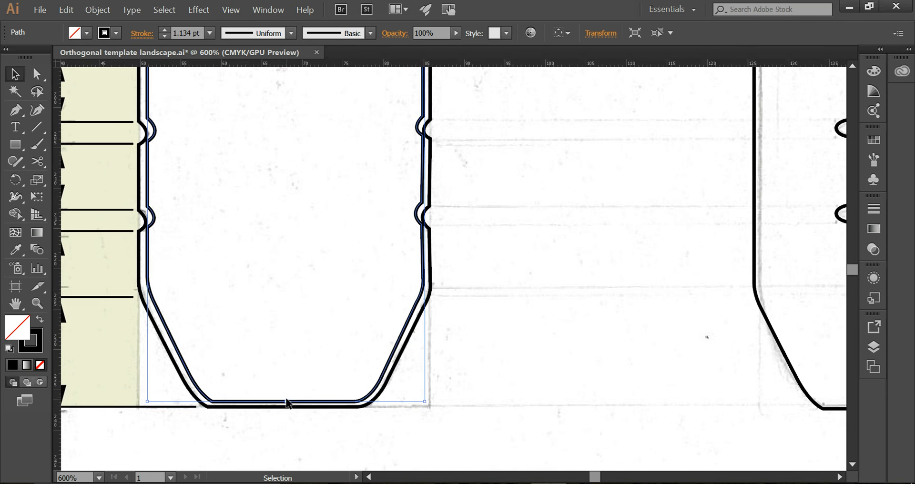
Adjust the inner outline's anchor points at the lower and middle groove notches to follow the outer outline
scroll(287, 401, "up", 4)
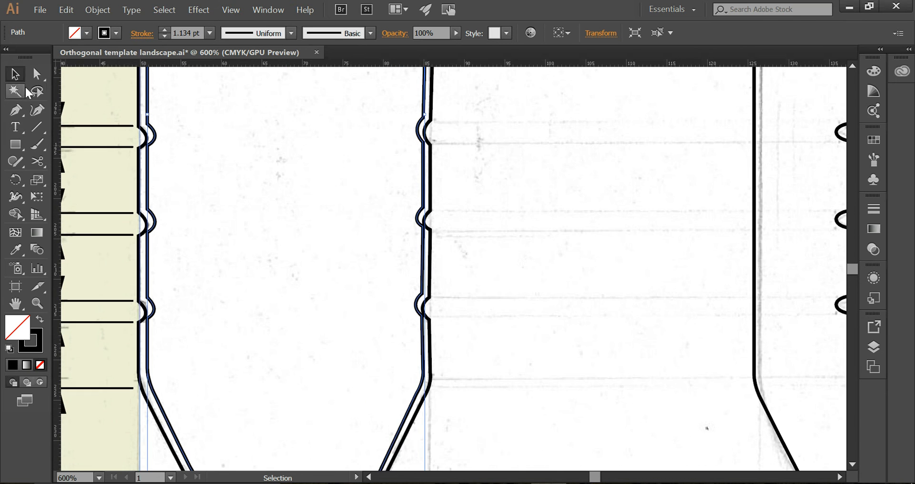
left_click(36, 74)
left_click(193, 262)
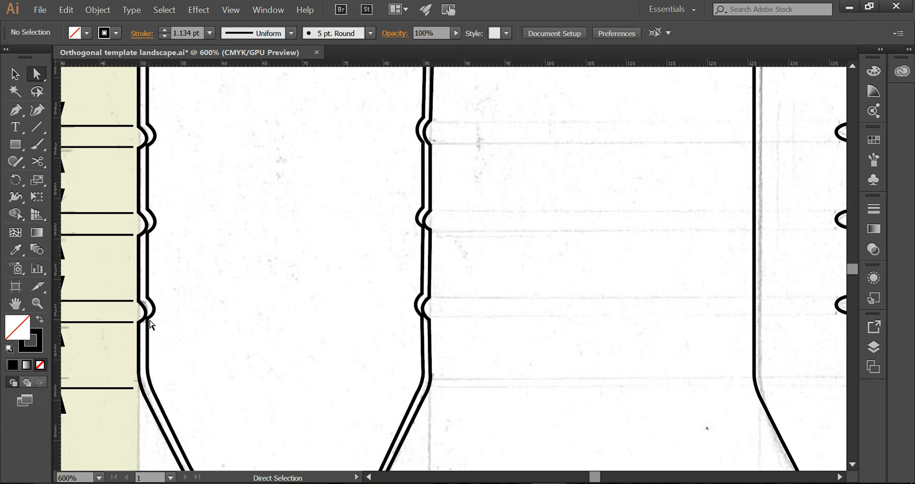
left_click(150, 311)
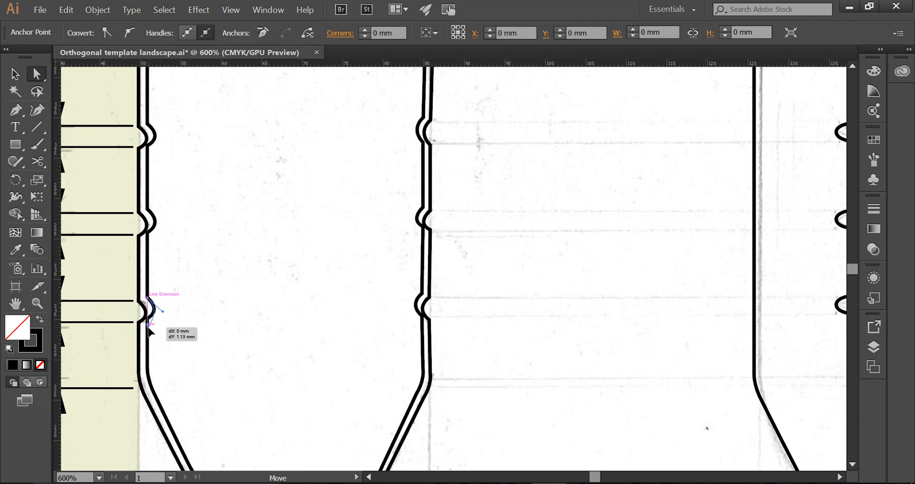
left_click_drag(147, 298, 147, 301)
left_click_drag(422, 318, 423, 322)
left_click_drag(422, 226, 421, 232)
scroll(419, 261, "up", 3)
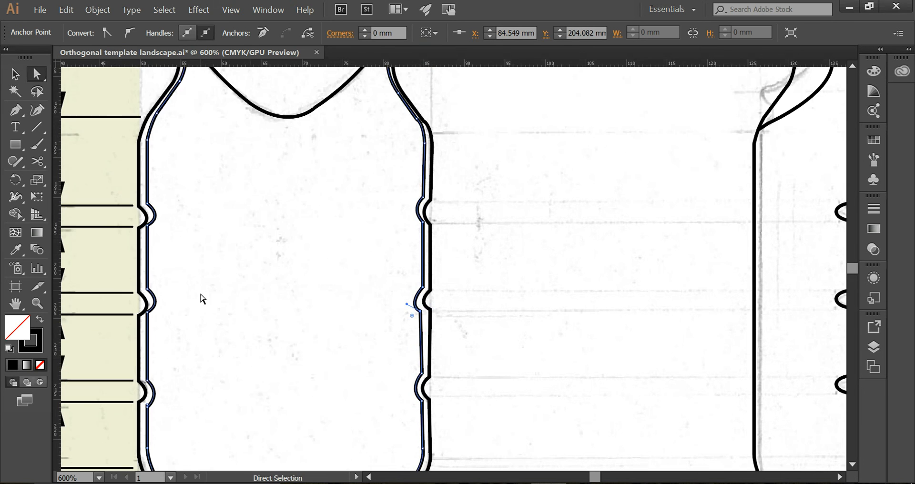
left_click(148, 312)
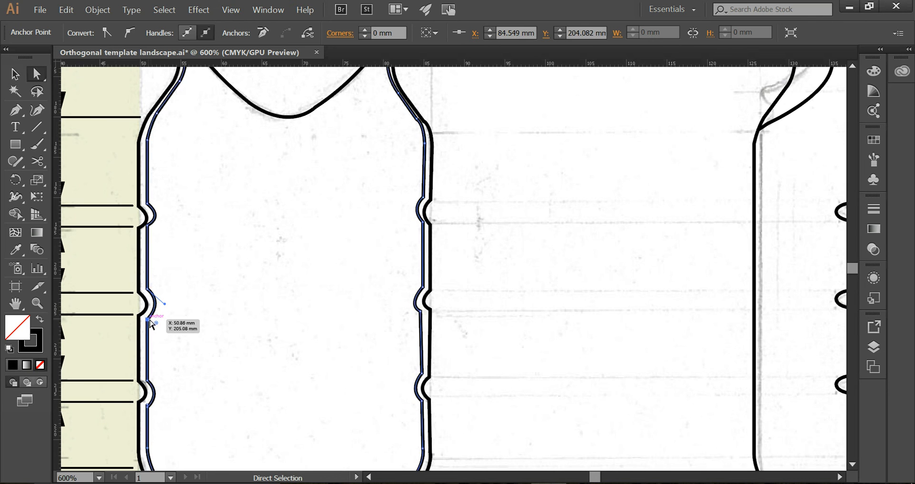
Make the inner body outline a dashed line with 3 pt dashes
scroll(195, 327, "up", 5)
scroll(200, 336, "up", 8)
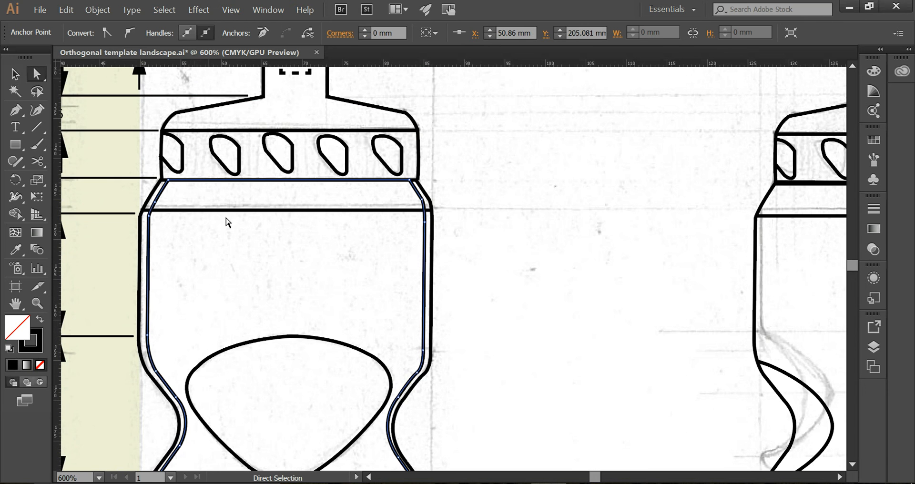
left_click(874, 209)
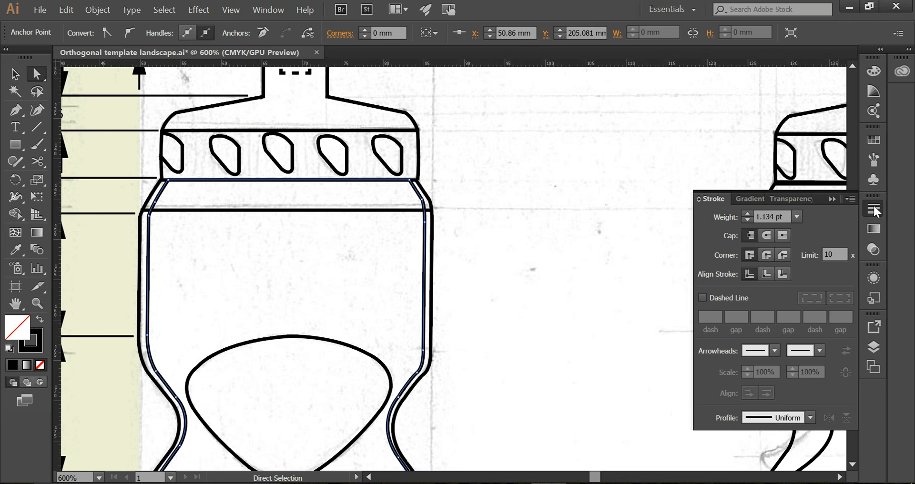
left_click(703, 298)
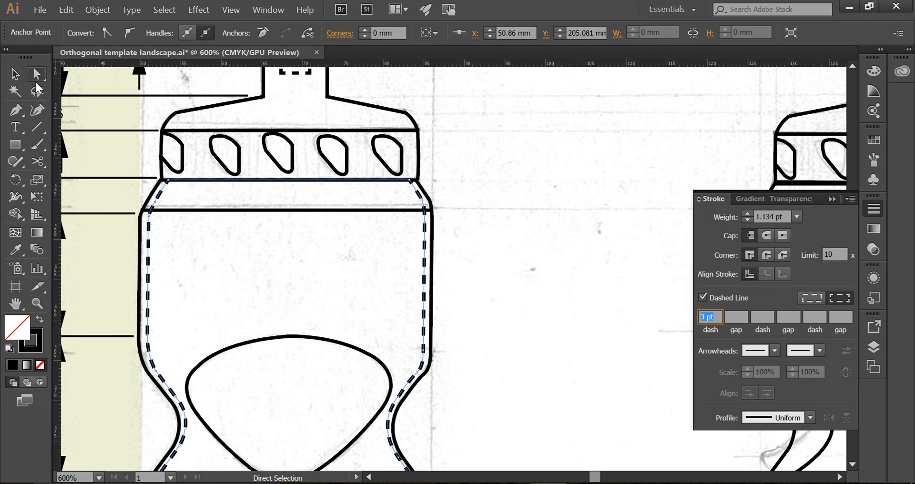
left_click(525, 144)
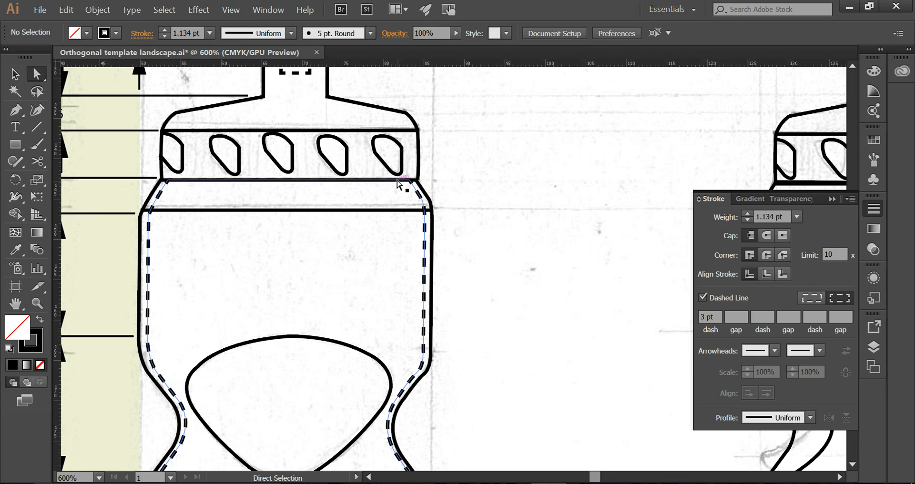
Delete the top edge segment of the dashed inner outline beneath the grip band
left_click(399, 181)
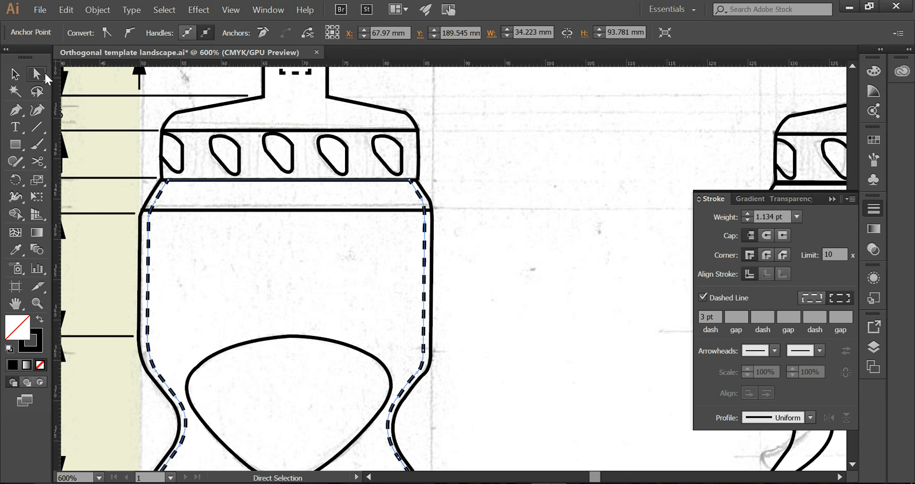
left_click(256, 185)
key("Delete")
key("ctrl+z")
left_click(533, 182)
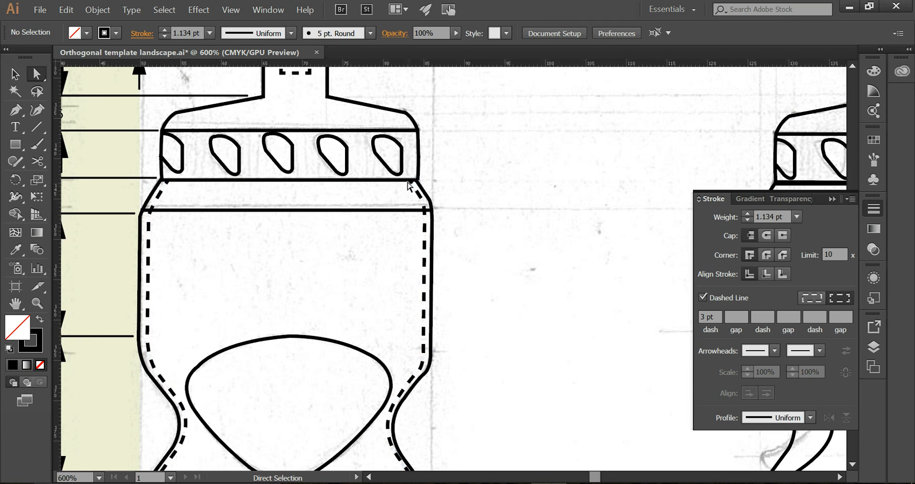
Try to delete the top edge of the solid body outline, and restore it
left_click(404, 182)
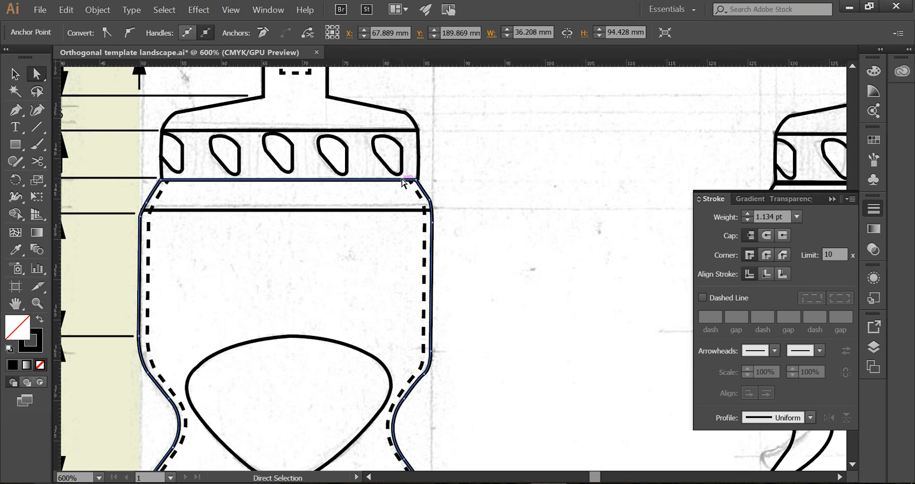
key("Delete")
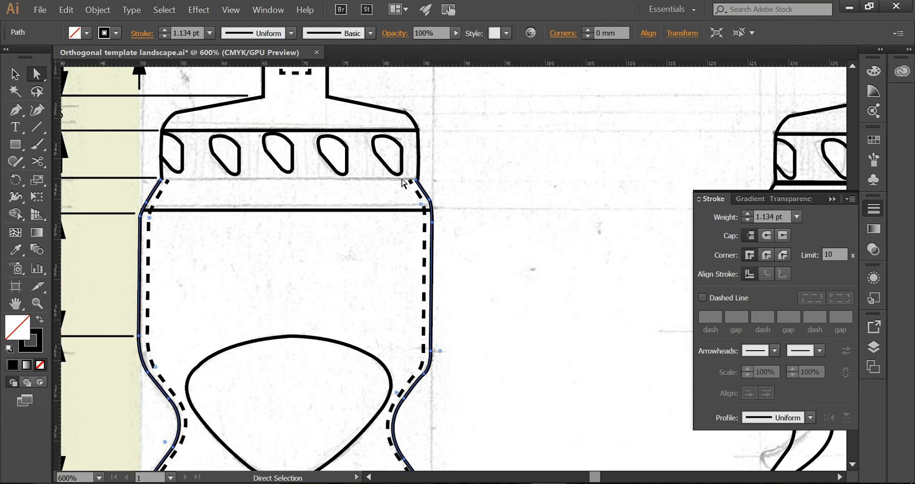
key("ctrl+j")
left_click(16, 73)
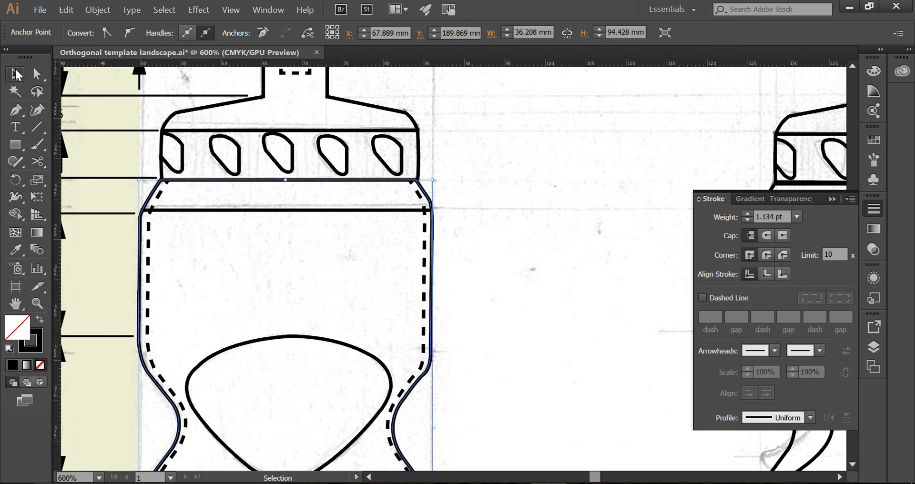
left_click(508, 177)
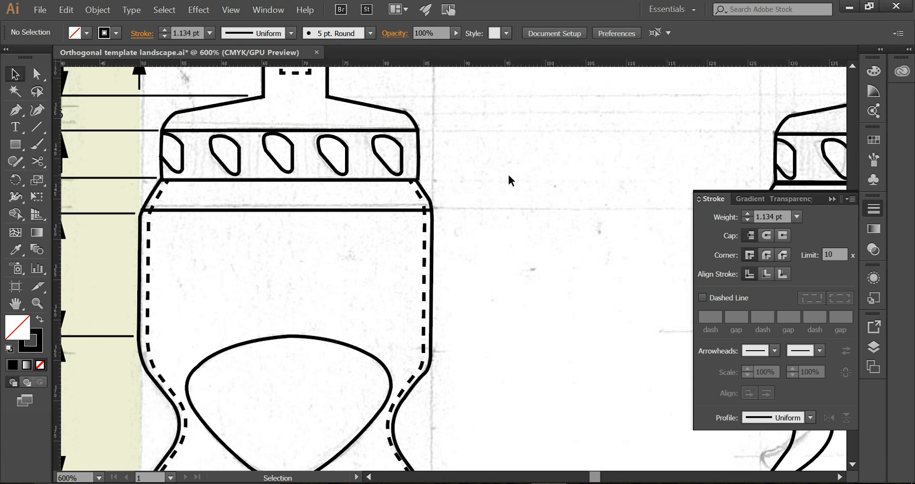
Review the front view's shoulder outline and the dashed inner wall down to the grooves, and return to the top view
scroll(508, 176, "up", 3)
left_click(418, 232)
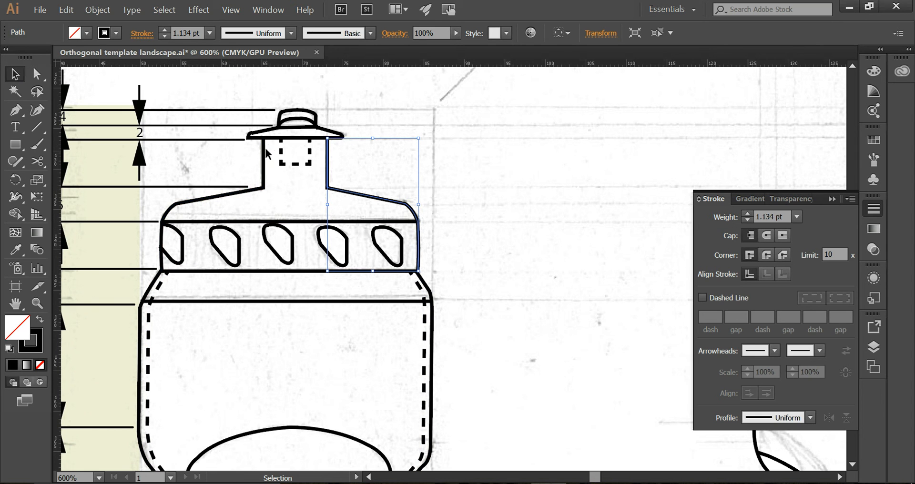
left_click(439, 251)
scroll(514, 250, "down", 4)
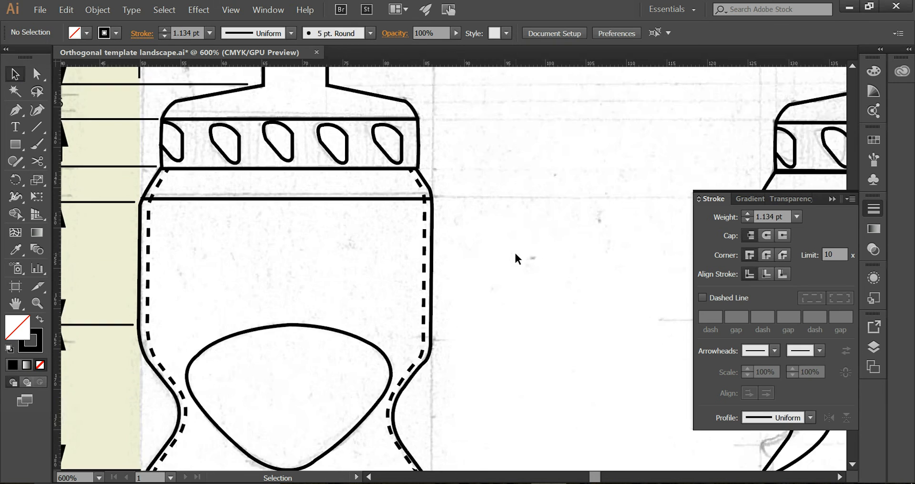
left_click(834, 200)
scroll(650, 253, "down", 10)
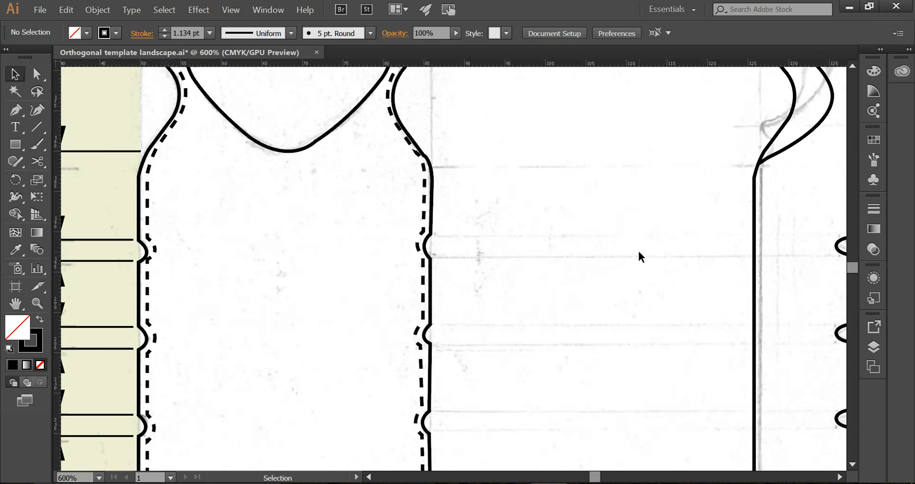
scroll(636, 247, "up", 5)
scroll(637, 251, "up", 10)
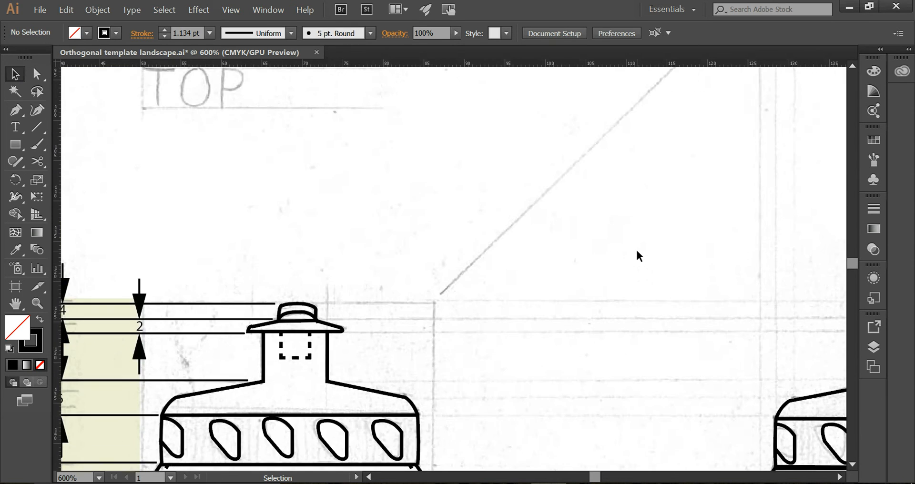
scroll(637, 252, "up", 4)
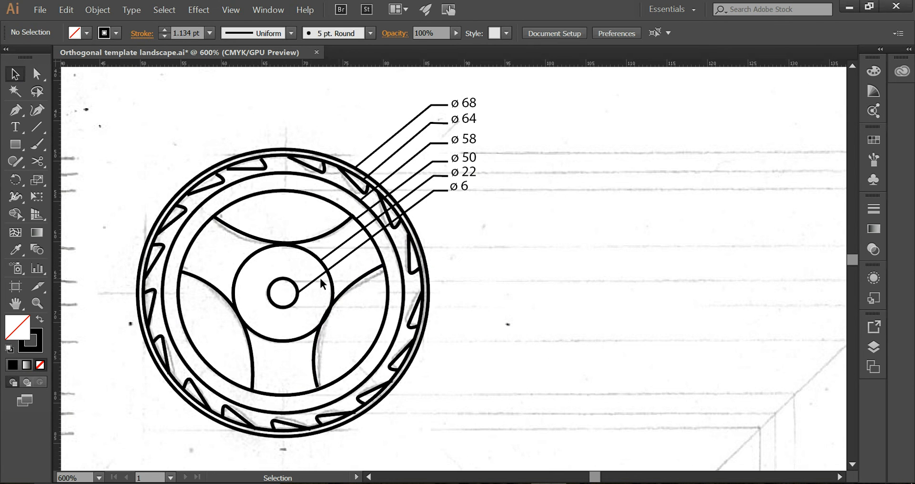
Switch to the technical drawing PDF to read the circle dimensioning and leader guidelines, and return to the Illustrator drawing
key("alt+Tab")
scroll(498, 269, "up", 10)
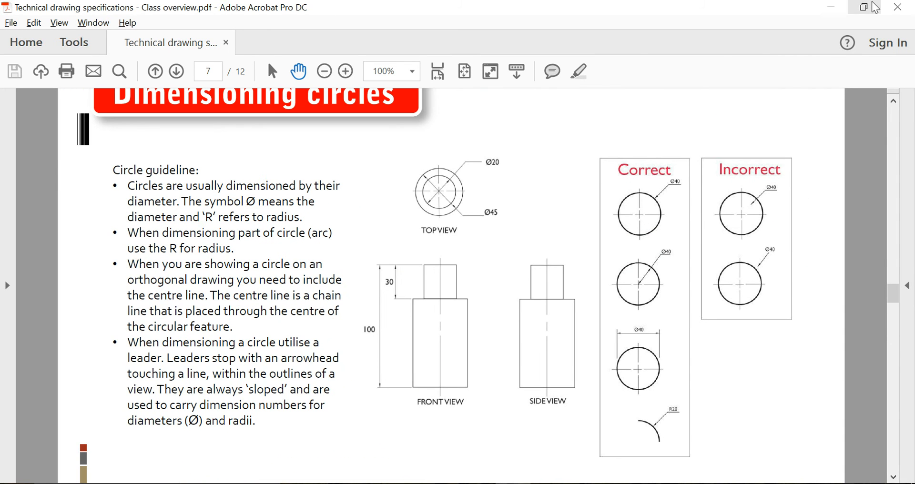
left_click(831, 7)
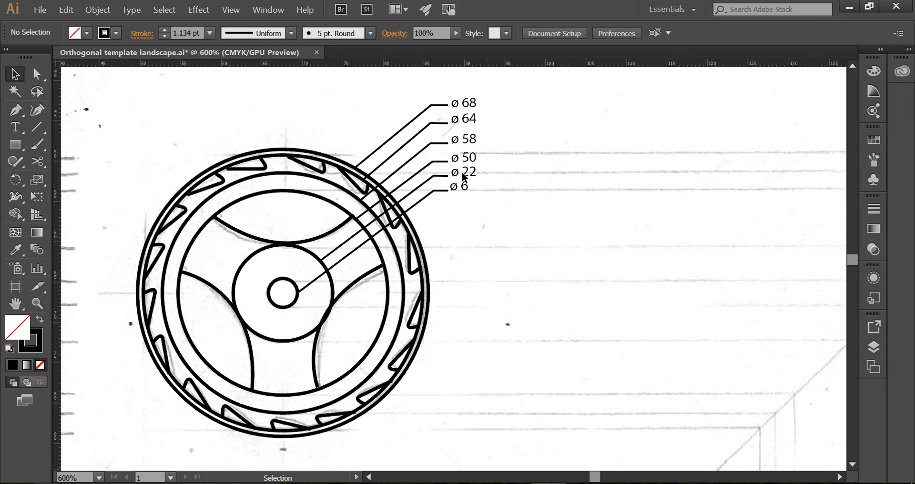
Add solid arrowheads to the circle ends of all six diameter leader lines on the top view
left_click(319, 277)
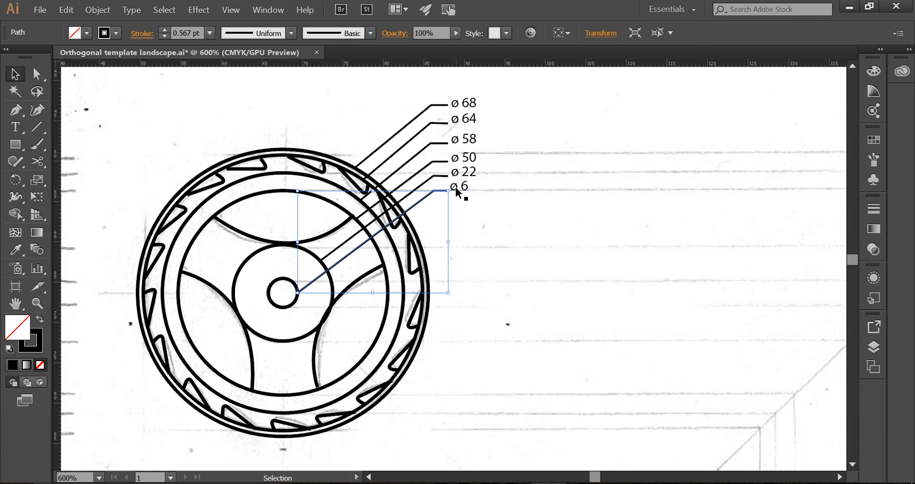
left_click(329, 253, "shift")
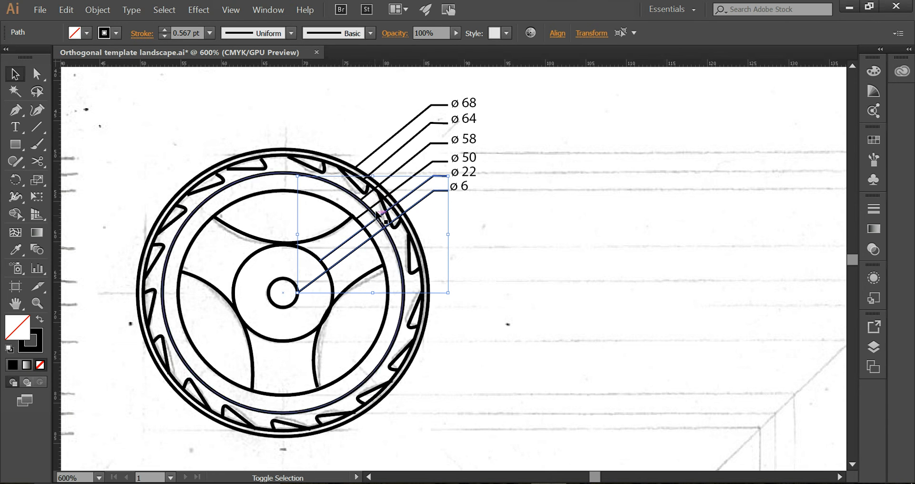
left_click(400, 189, "shift")
left_click(399, 170, "shift")
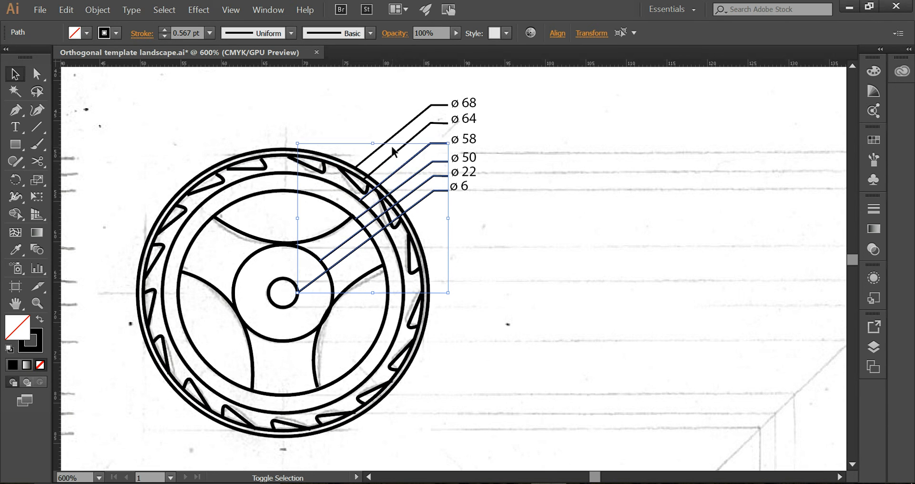
left_click(394, 156, "shift")
left_click(384, 139, "shift")
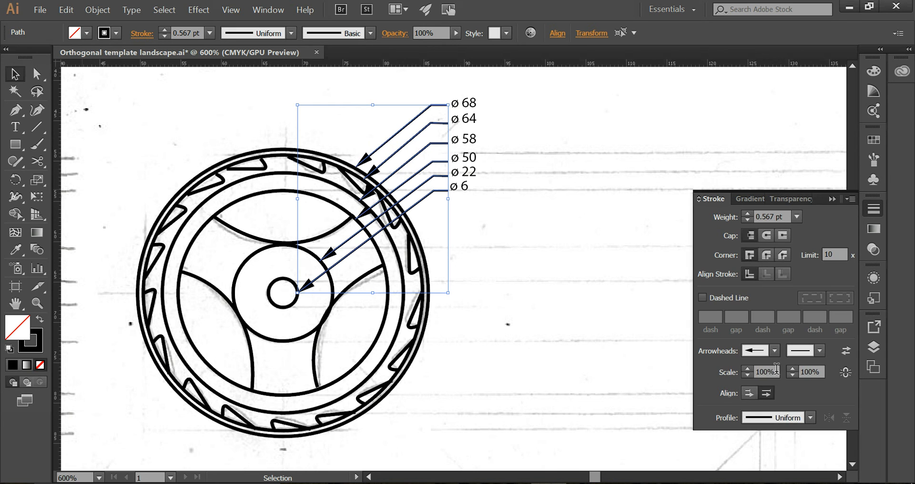
Enlarge the arrowheads of the six diameter leaders, trying a scale of 145% and settling on 135%
left_click(757, 372)
type("145")
key("Return")
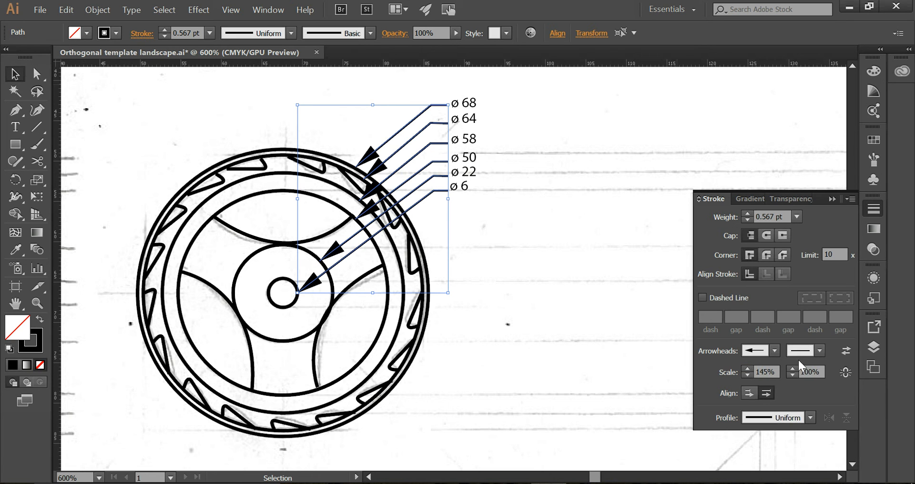
left_click(778, 373)
type("1")
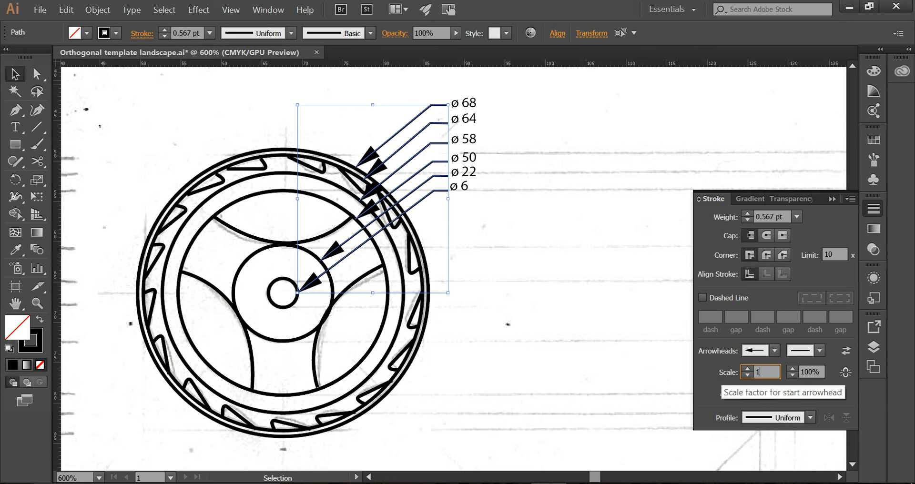
type("34")
key("BackSpace")
type("5")
key("Return")
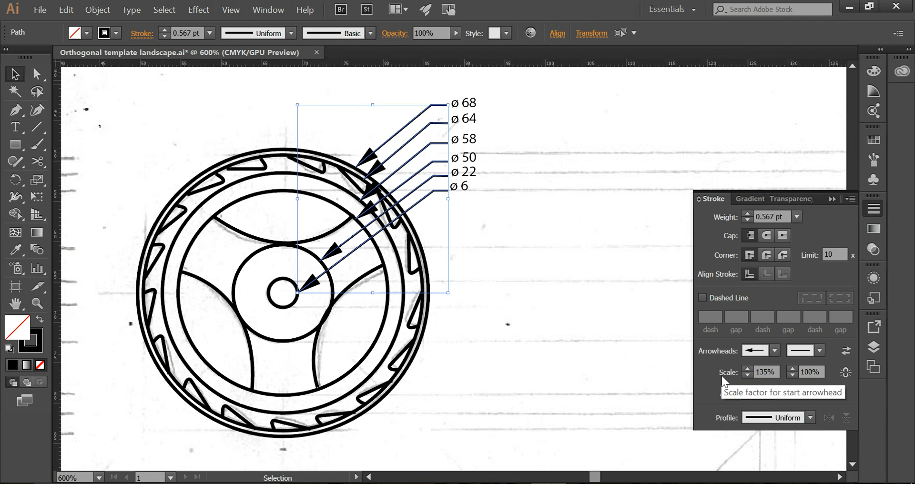
left_click(123, 177)
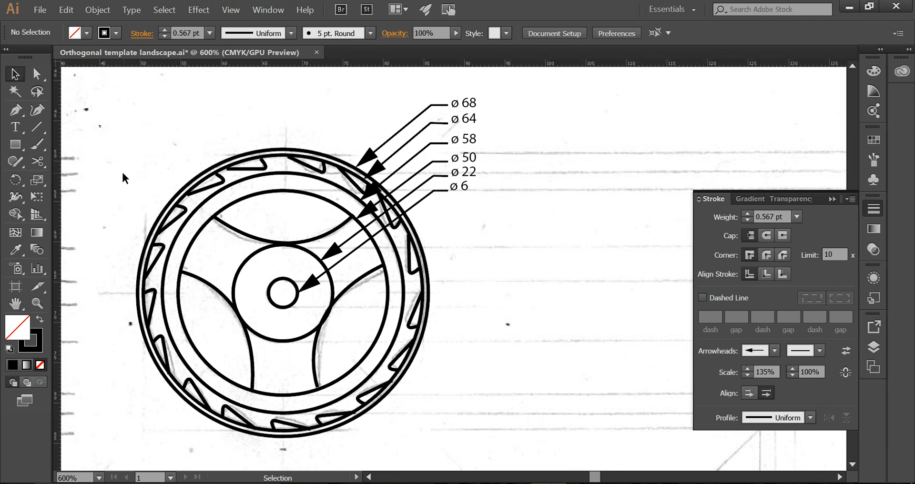
left_click(832, 199)
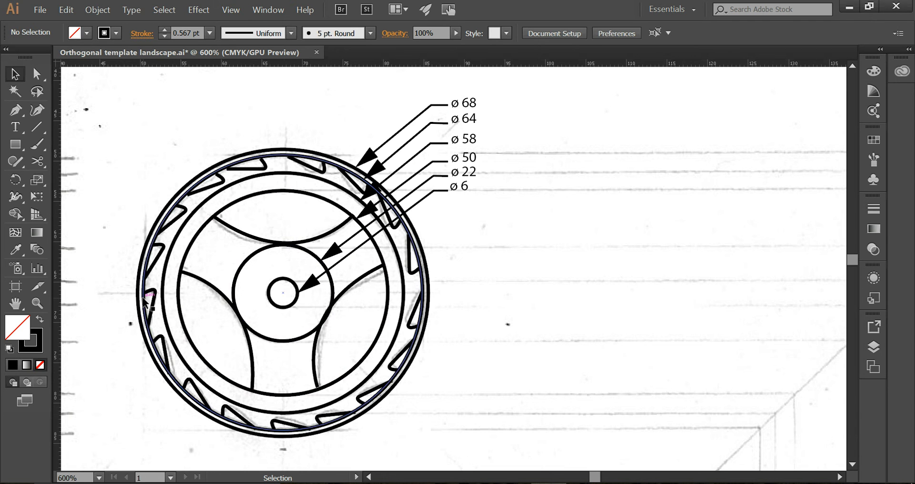
Show the guides and place a vertical and a horizontal guide through the centre of the top view's smallest circle
left_click(282, 287)
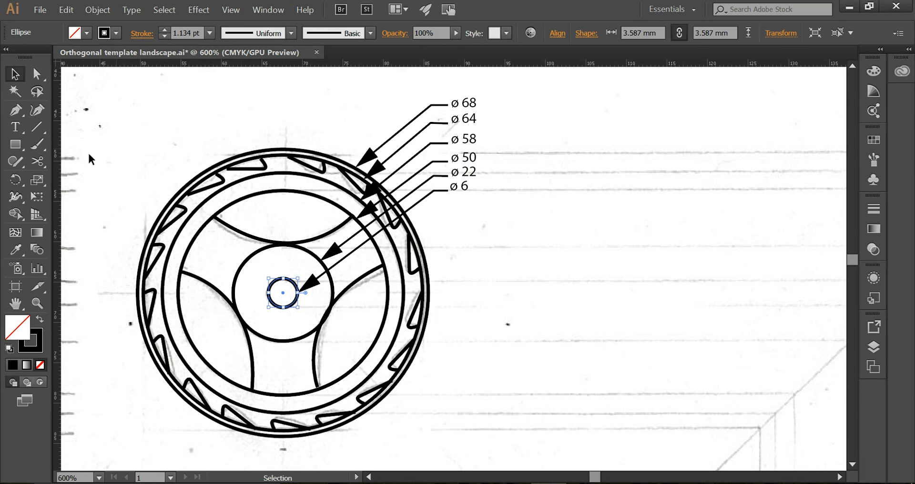
left_click_drag(74, 178, 282, 203)
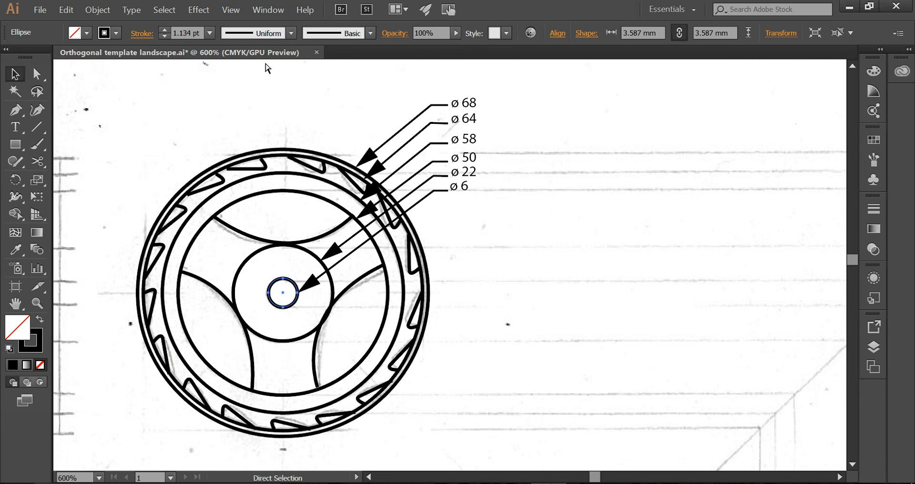
left_click_drag(55, 192, 282, 202)
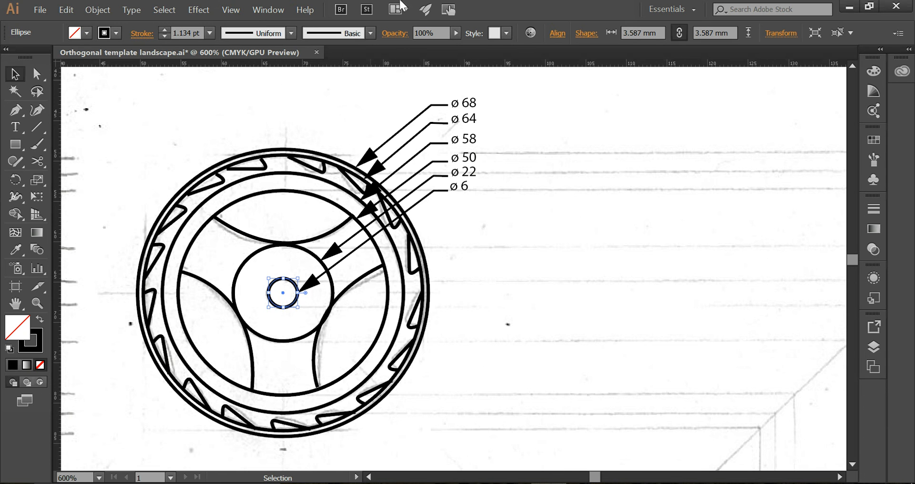
left_click(224, 10)
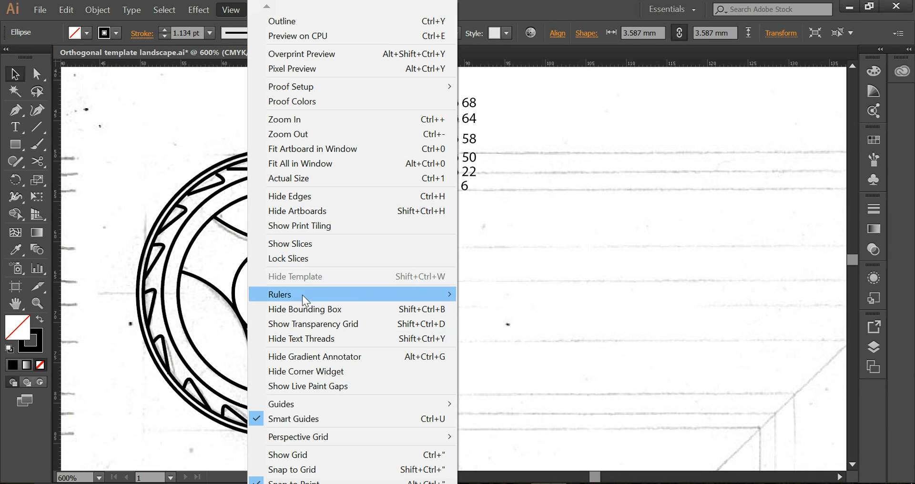
mouse_move(413, 402)
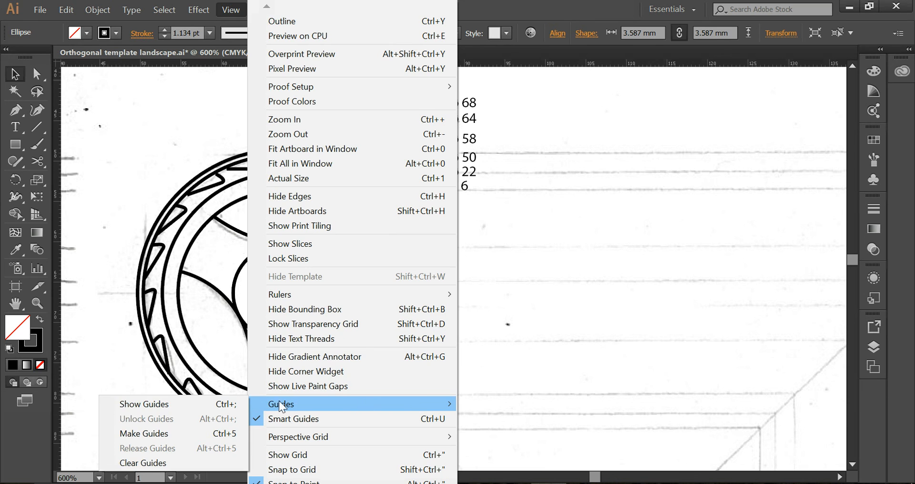
left_click(232, 403)
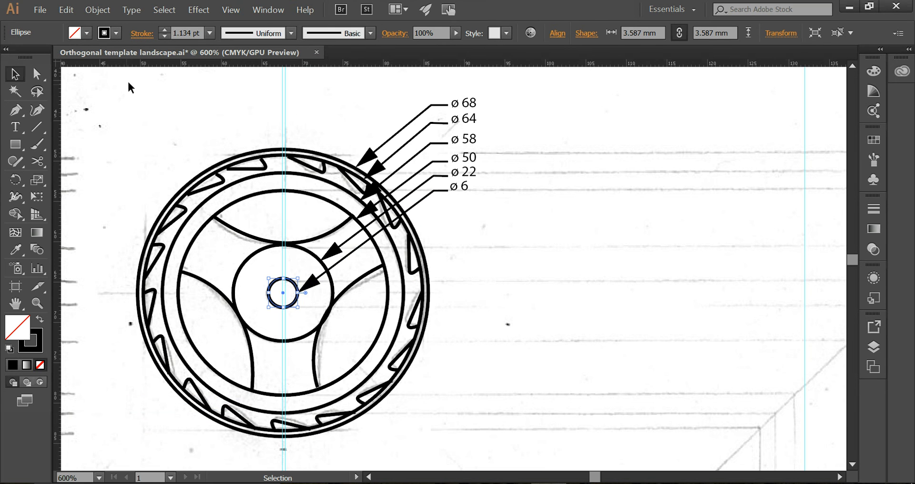
left_click_drag(151, 65, 188, 292)
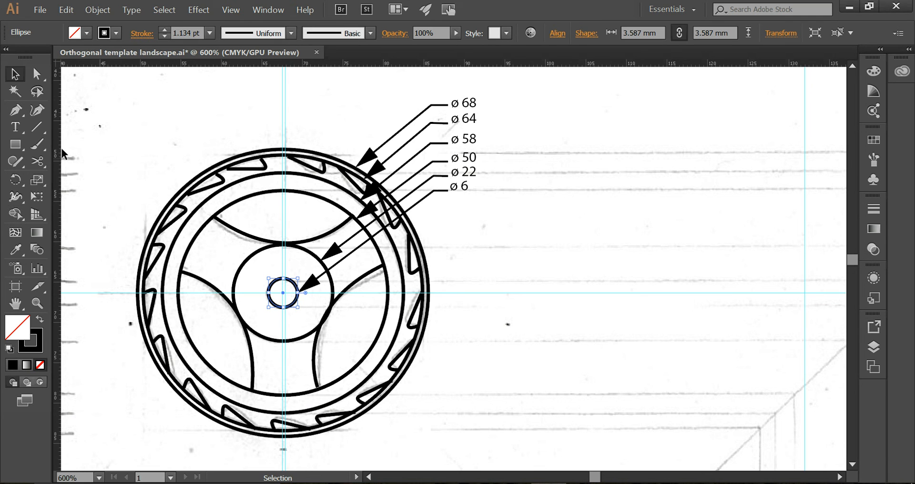
Draw a horizontal and a vertical centre line across the top view along the guides, extending slightly beyond the outer circle
left_click(37, 127)
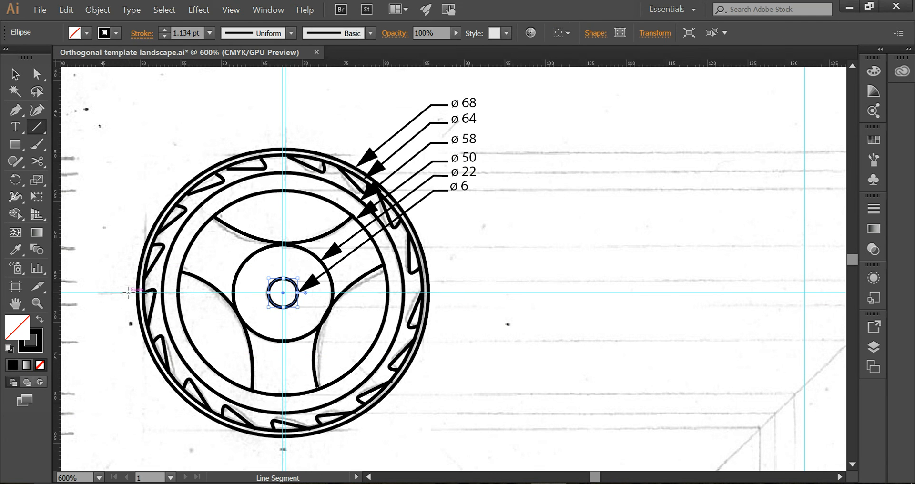
left_click_drag(129, 292, 440, 292)
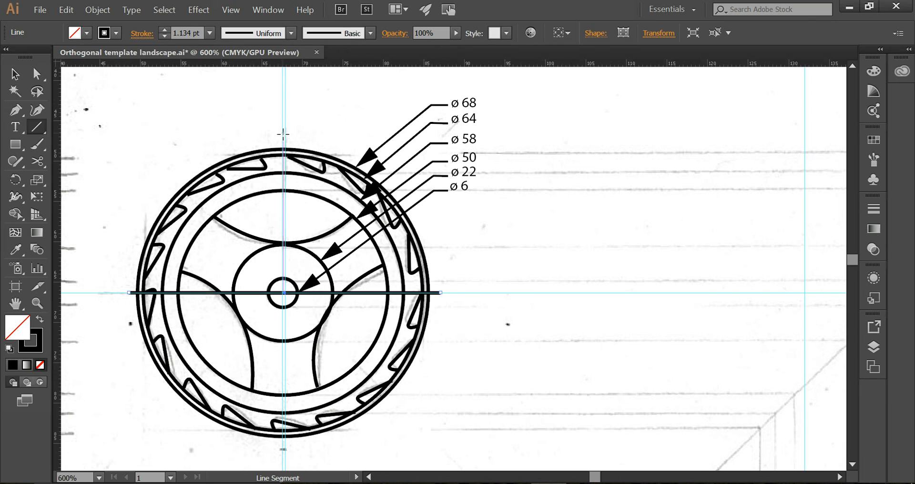
left_click_drag(283, 134, 283, 451)
Make both top view centre lines dashed with a 3 pt dash, 3 pt gap and 7 pt second dash
left_click(15, 74)
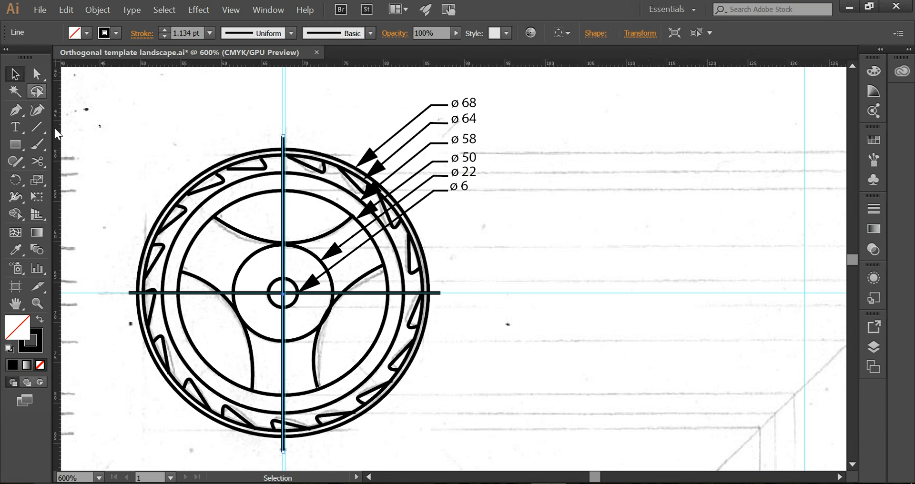
left_click(129, 294, "shift")
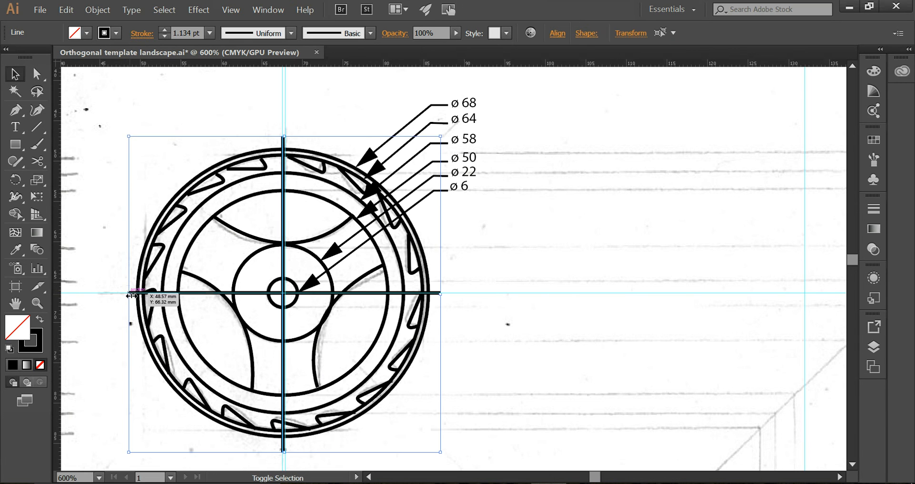
left_click(874, 208)
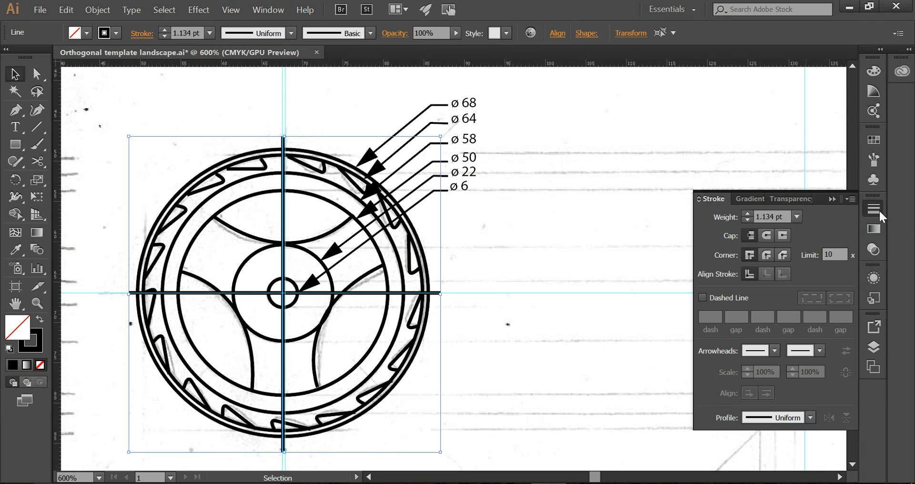
left_click(703, 298)
left_click(735, 318)
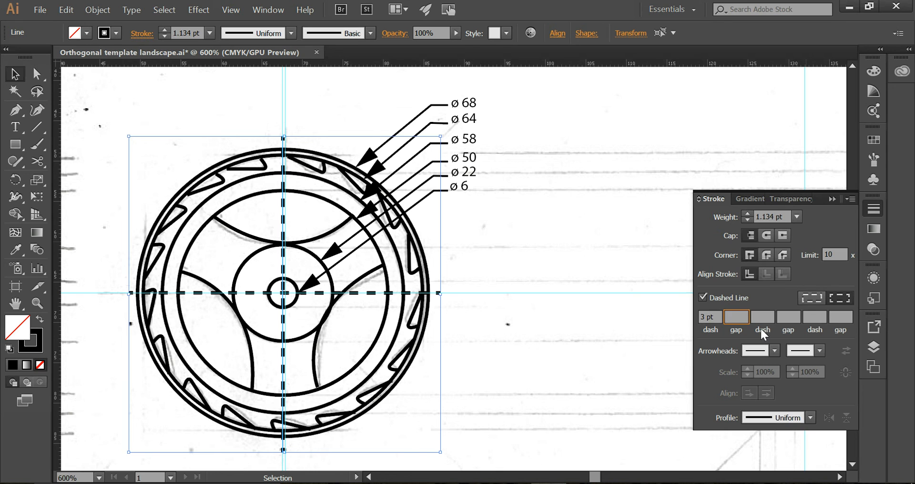
type("3")
key("Tab")
key("Return")
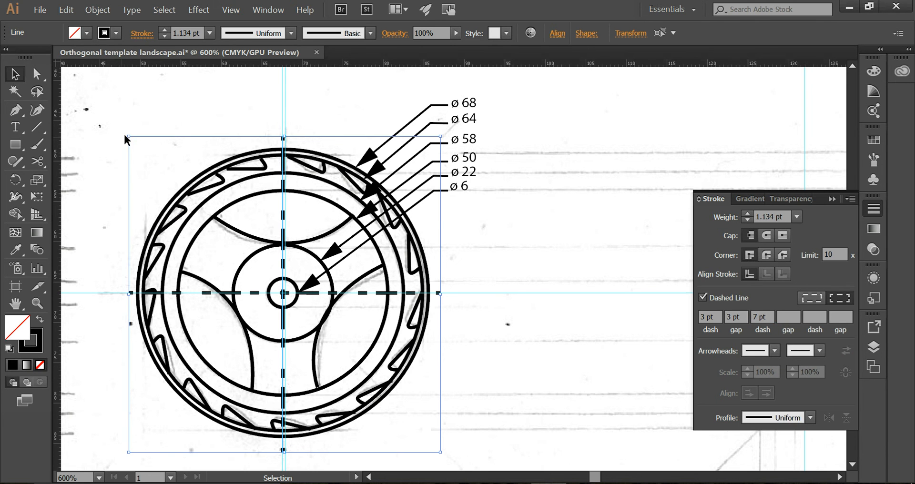
Set the second dash of both centre lines to 9 pt and deselect them
left_click(755, 314)
type("9")
key("Return")
left_click(94, 129)
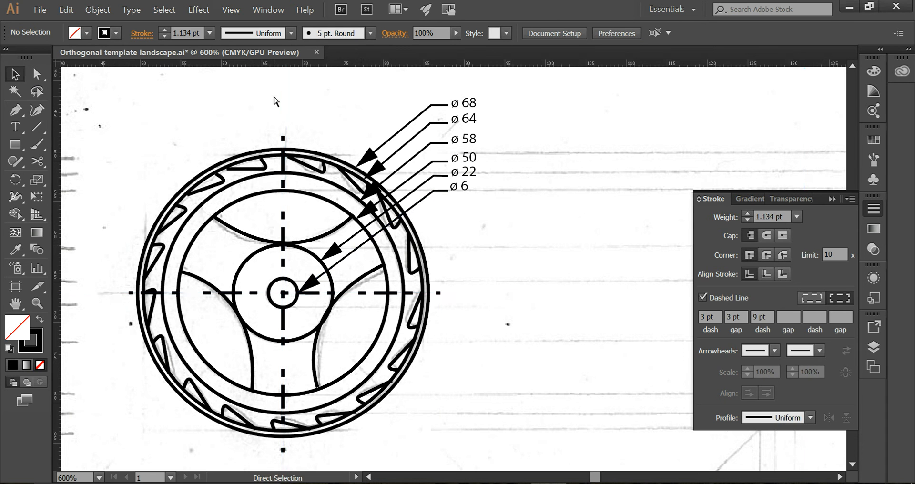
Collapse the Stroke panel to clear the drawing area beside the bottle views
scroll(281, 193, "down", 3)
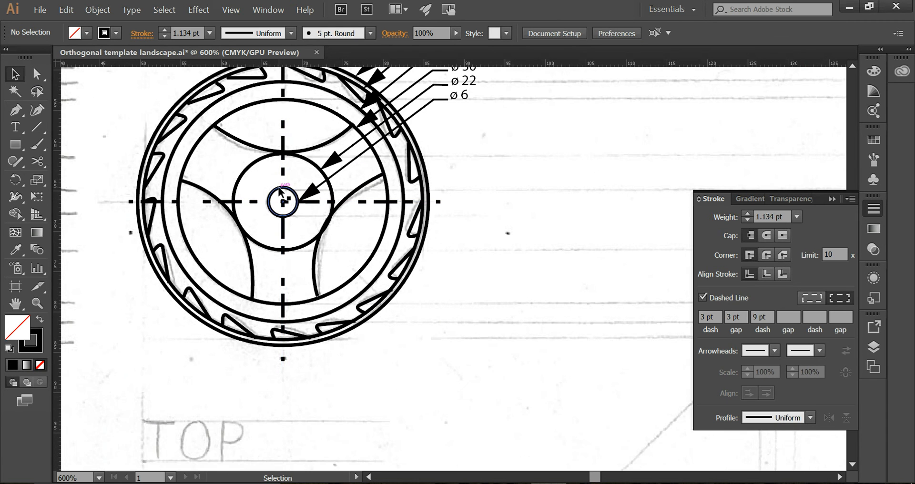
key("ctrl+minus")
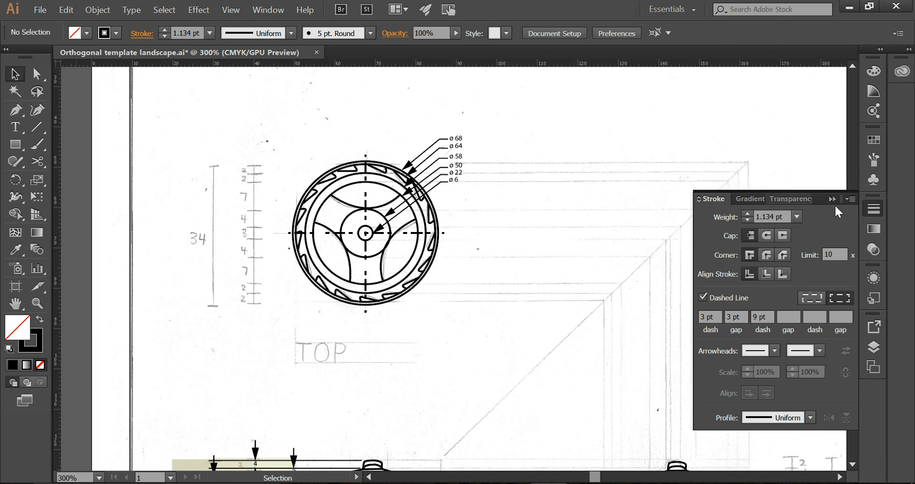
left_click(831, 198)
scroll(606, 262, "down", 8)
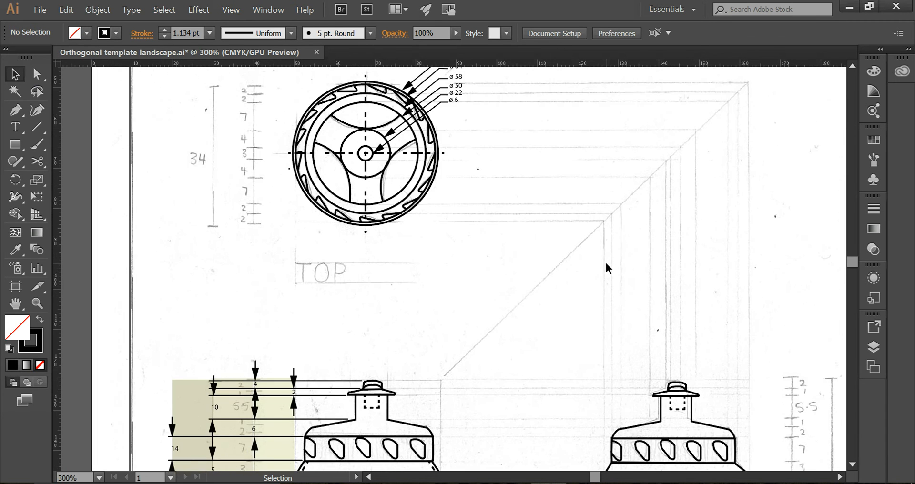
scroll(606, 265, "up", 6)
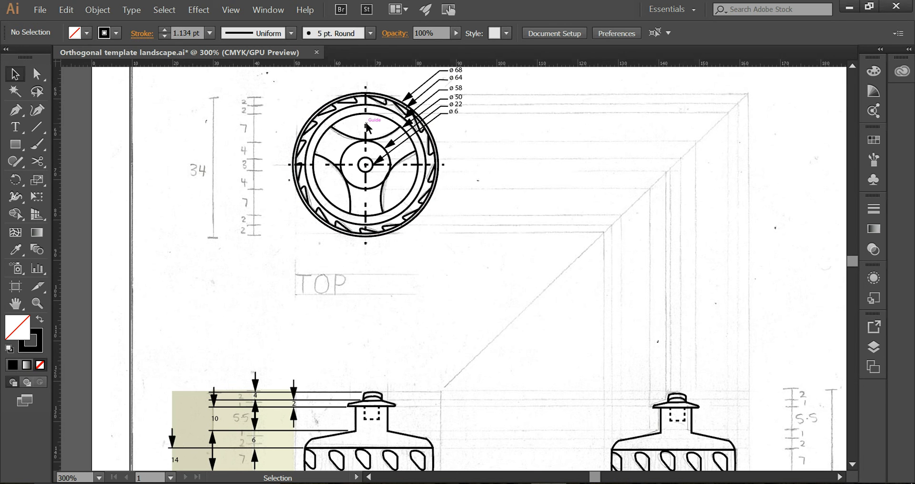
scroll(395, 197, "down", 6)
scroll(373, 190, "up", 4)
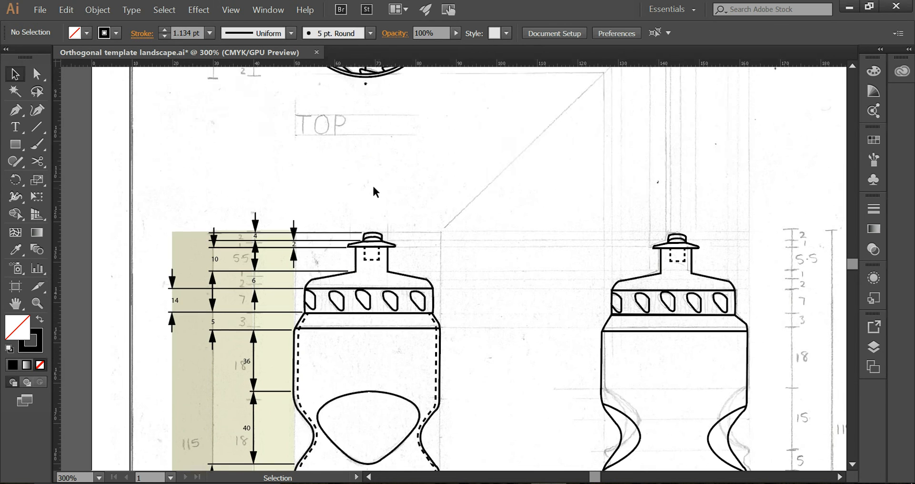
Draw a near-vertical dashed centre line down the front view, starting just above the bottle's nozzle
left_click(16, 110)
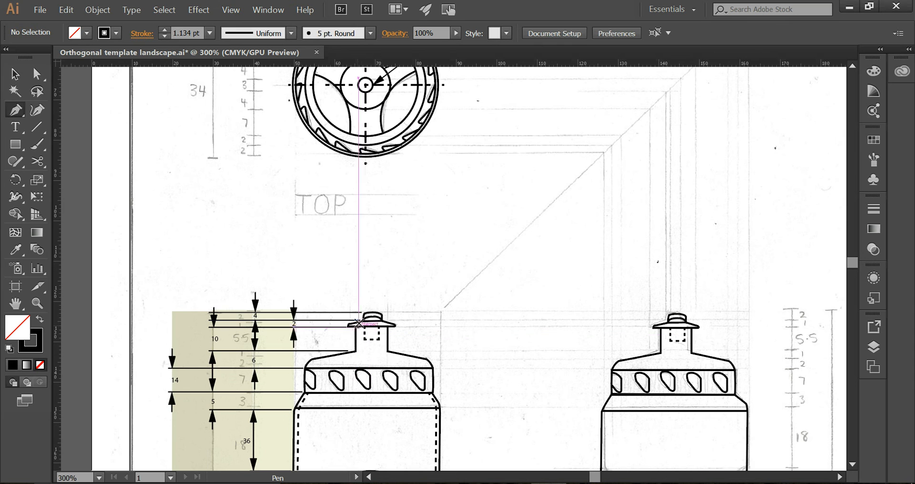
scroll(371, 284, "down", 6)
key("backslash")
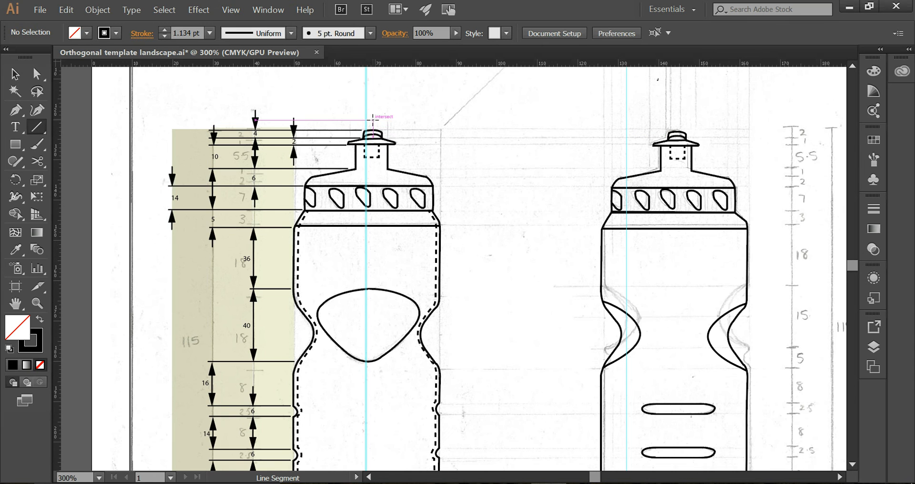
left_click(373, 126)
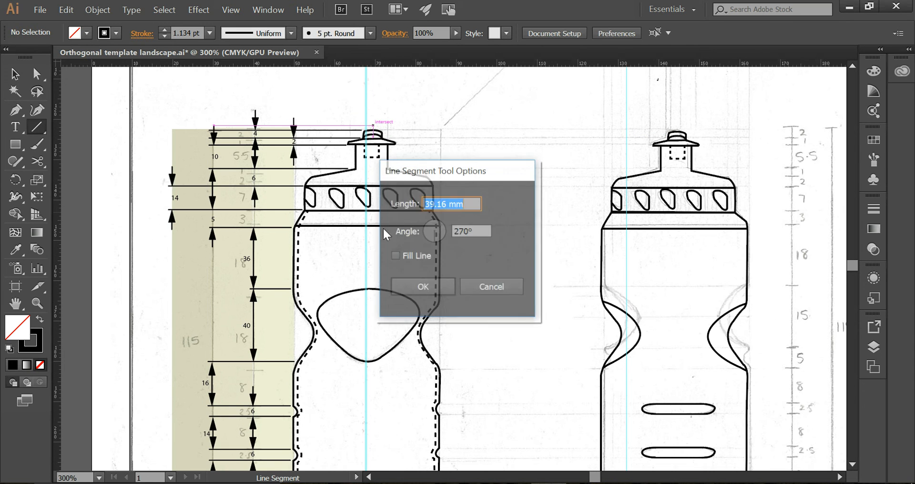
left_click(491, 288)
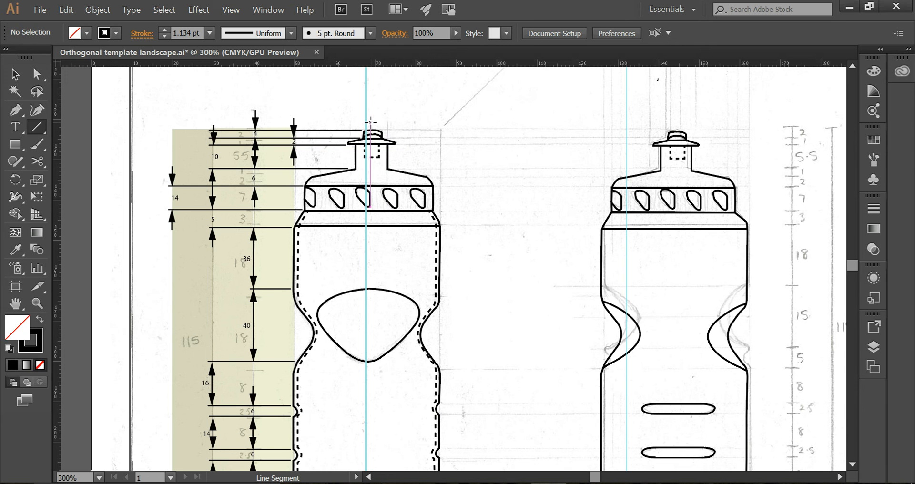
left_click_drag(370, 122, 379, 446)
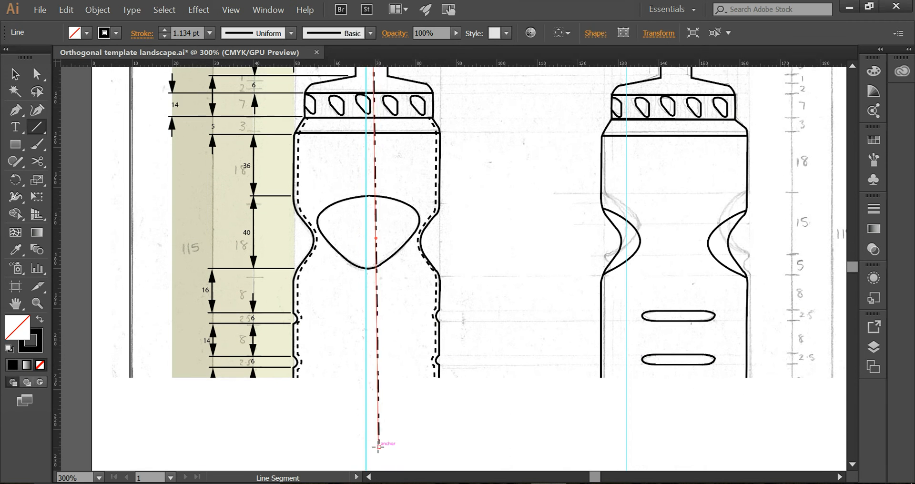
scroll(378, 443, "down", 5)
scroll(365, 425, "down", 3)
Straighten the front view's centre line and extend its lower end slightly past the bottle's base
left_click(15, 74)
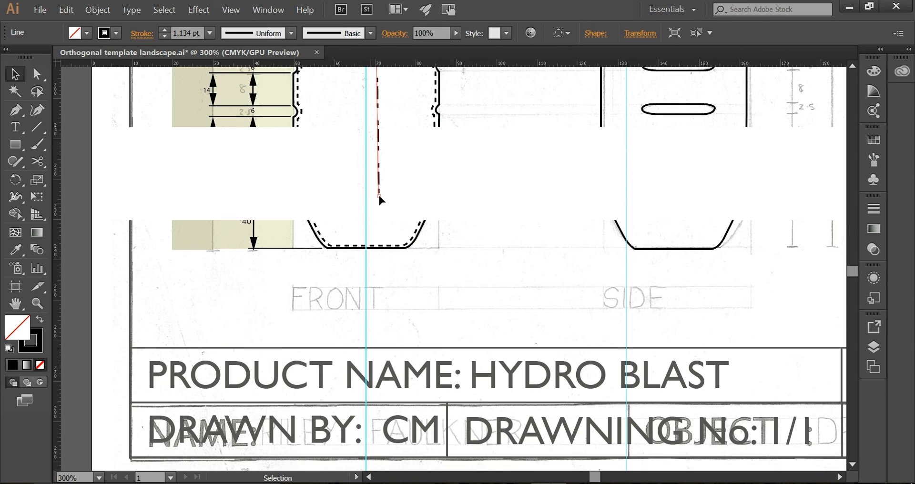
left_click(455, 183)
left_click(379, 180)
left_click_drag(377, 193, 373, 257)
scroll(376, 298, "up", 10)
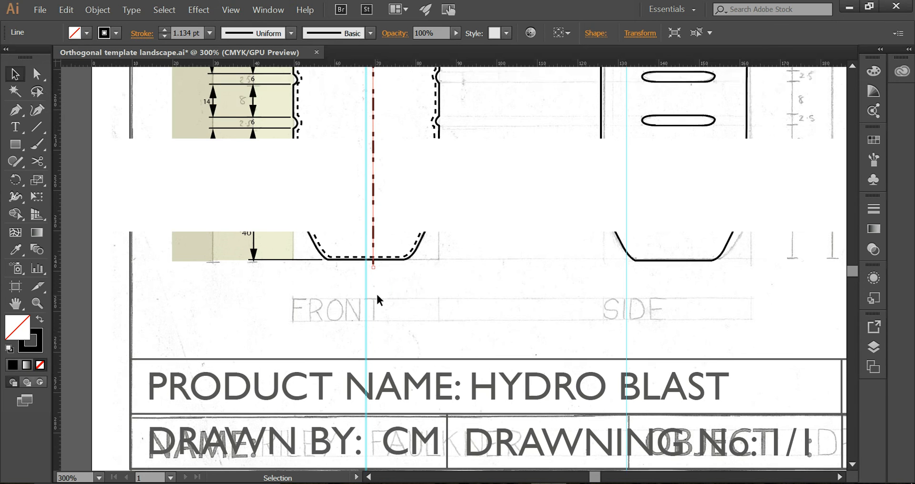
scroll(377, 295, "down", 8)
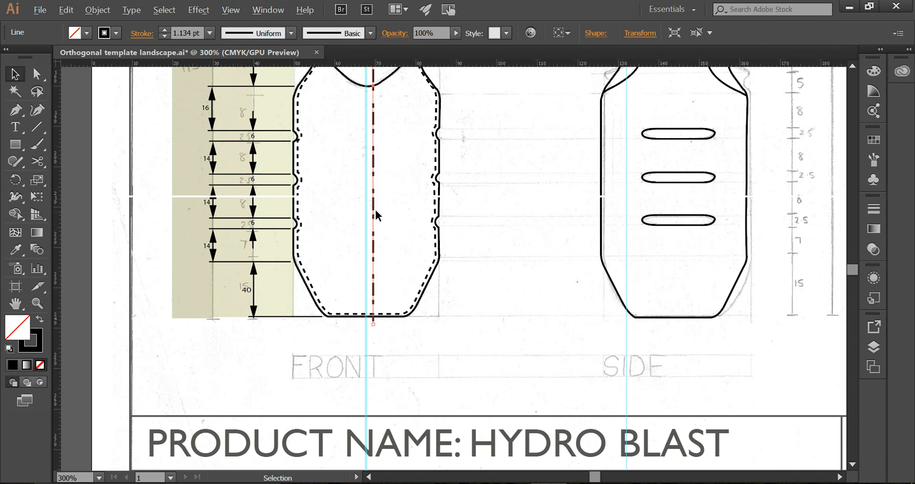
Copy the front view's centre line across to the side view and nudge it onto the middle of the nozzle
left_click_drag(375, 214, 688, 218)
scroll(667, 255, "up", 9)
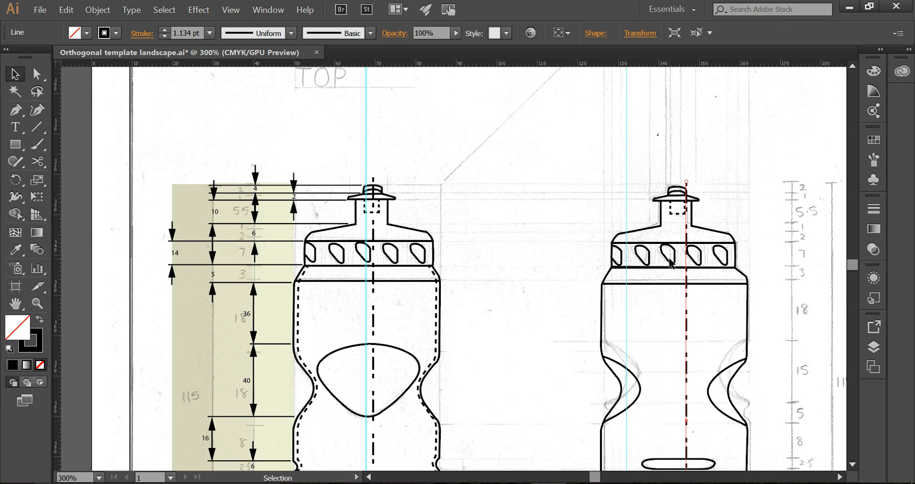
key("Left")
key("Left")
key("Left")
key("Left")
key("Left")
key("Left")
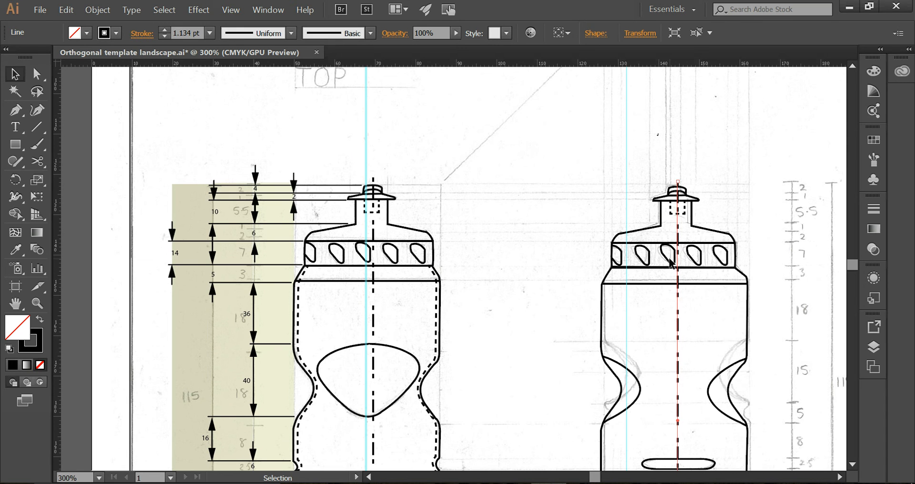
Delete the three shaded vertical strips behind the front view's dimensions
left_click(177, 183)
left_click(185, 191)
key("Delete")
left_click(224, 224)
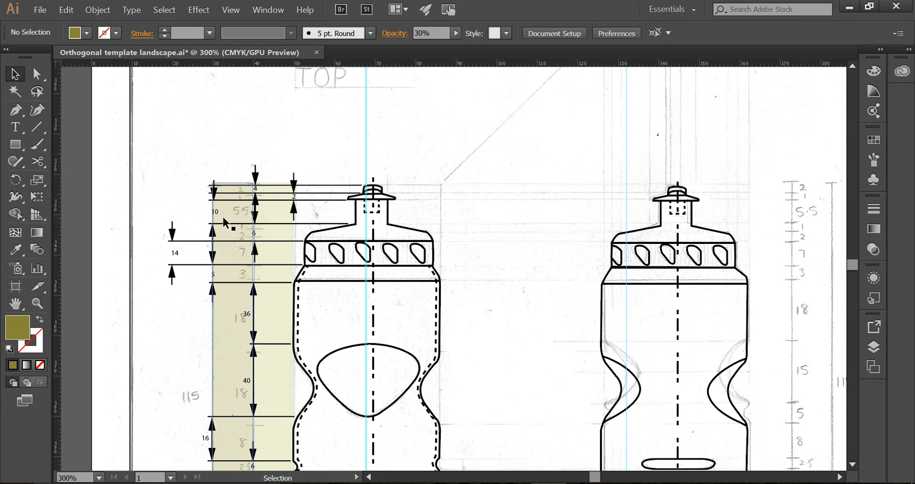
key("Delete")
left_click(257, 220)
key("Delete")
Unlock all objects and select only the linked scan drawn orthogonal.jpg behind the traced views
scroll(274, 238, "down", 4)
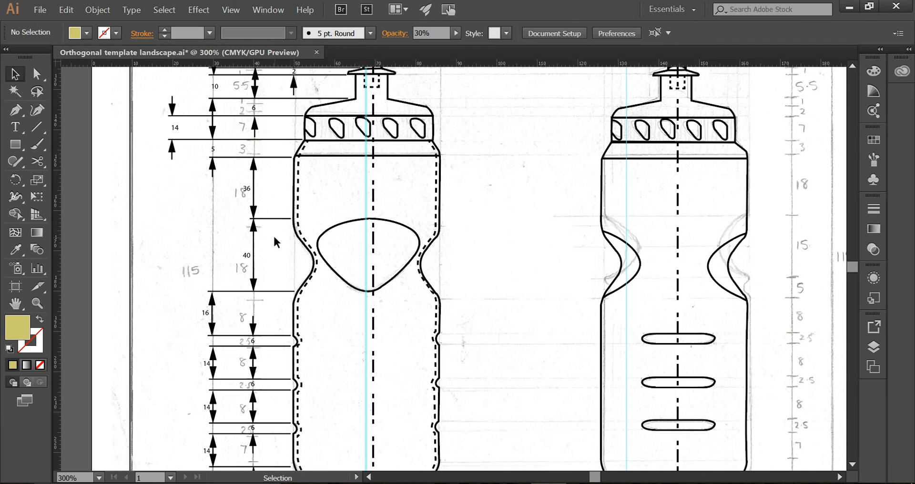
key("ctrl+minus")
key("ctrl+minus")
scroll(273, 235, "up", 3)
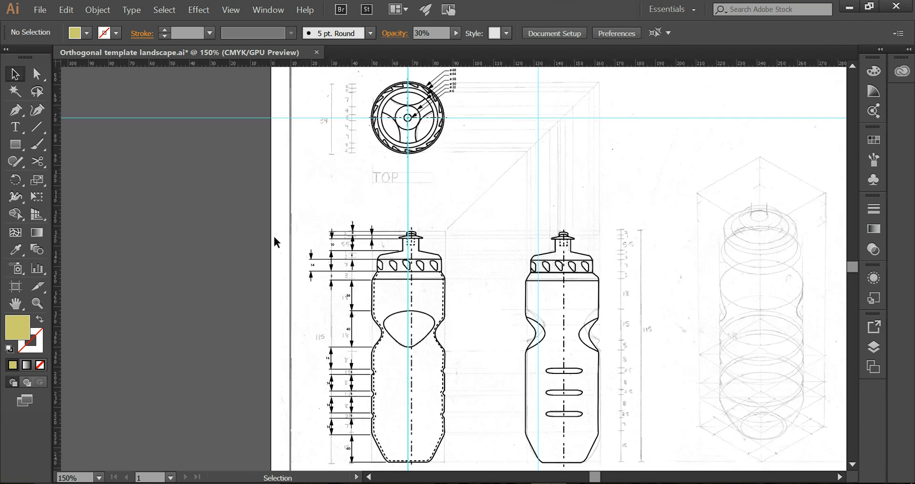
scroll(274, 242, "down", 1)
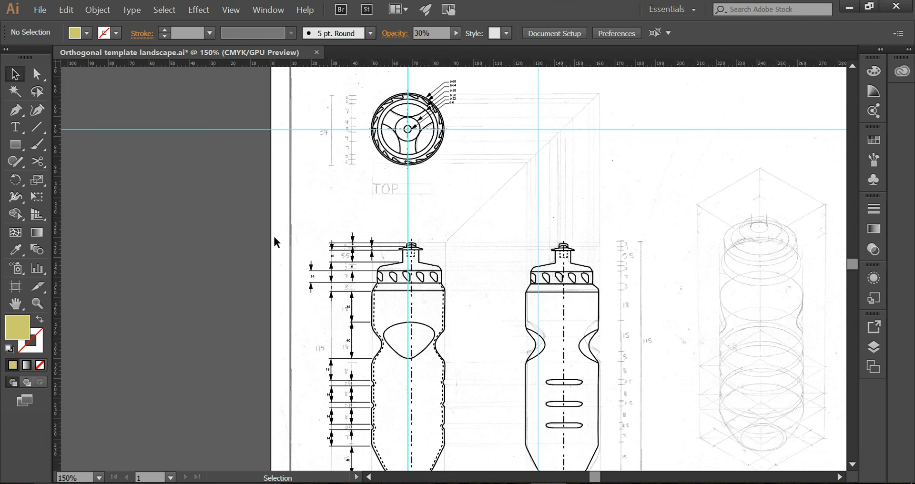
scroll(274, 238, "down", 3)
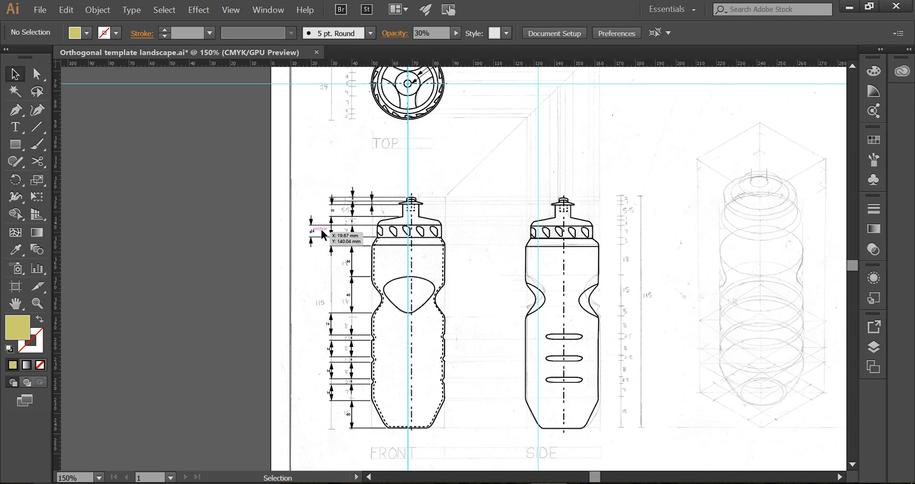
scroll(322, 229, "up", 6)
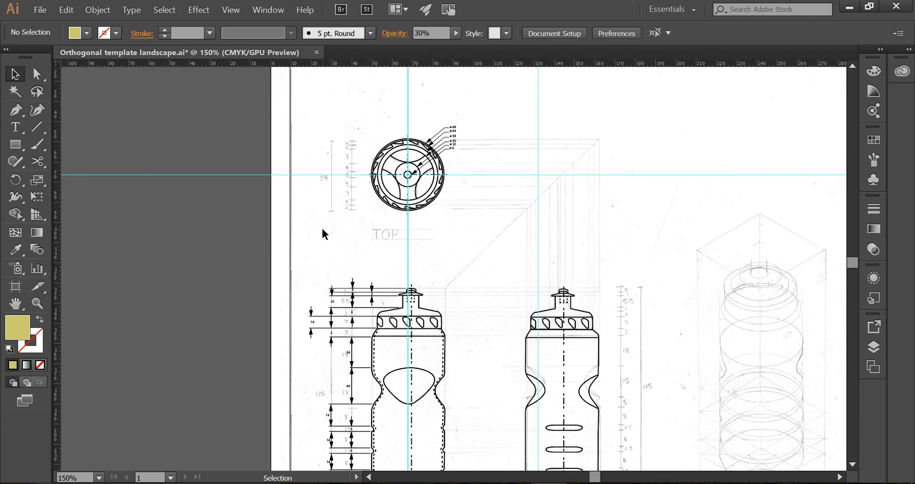
left_click(97, 10)
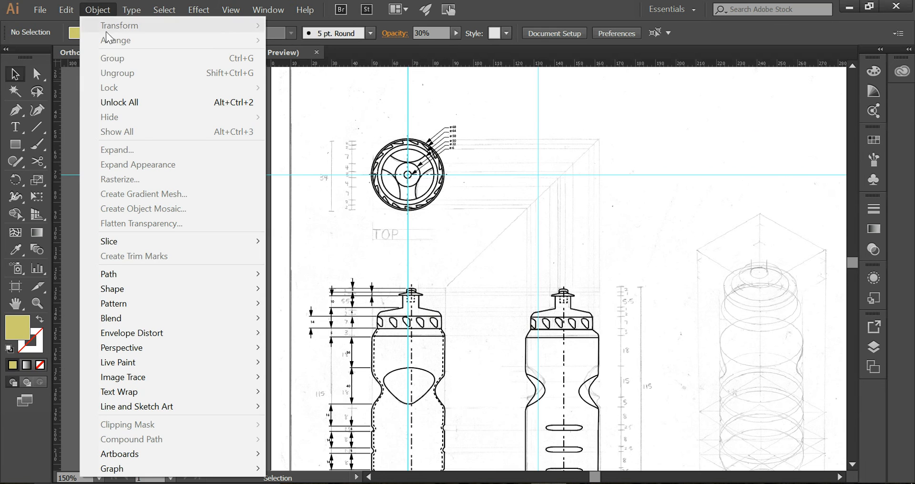
left_click(119, 102)
left_click(311, 146)
left_click(312, 149)
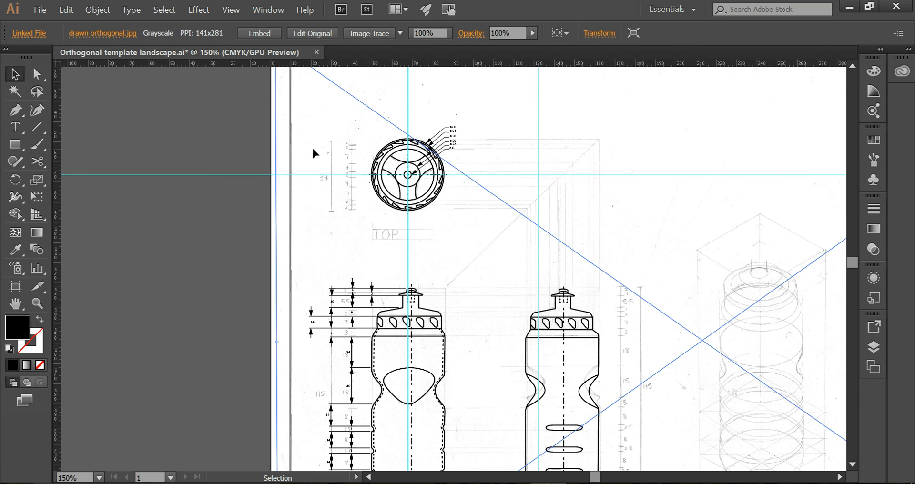